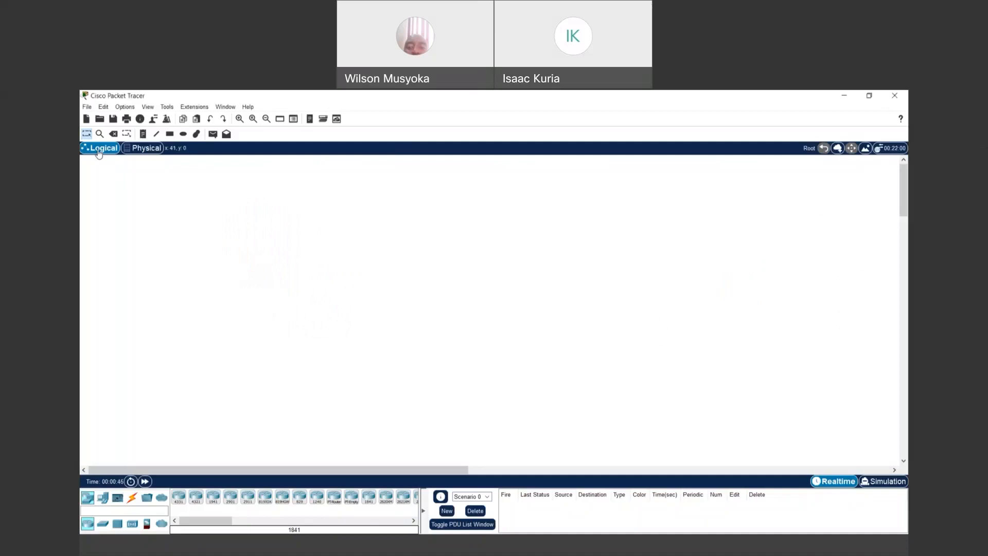
- Switch the workspace to the physical view and back to the logical view
left_click(150, 152)
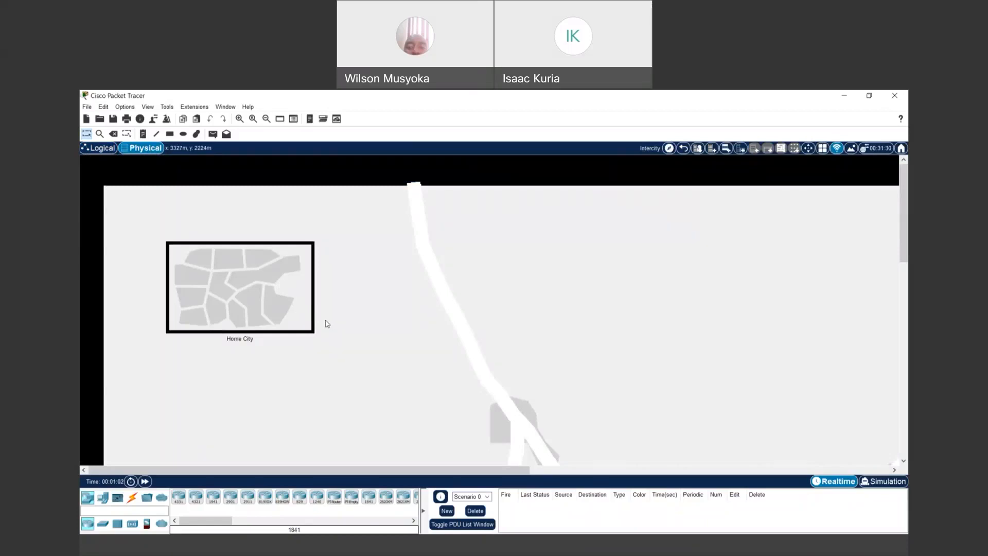
left_click(98, 149)
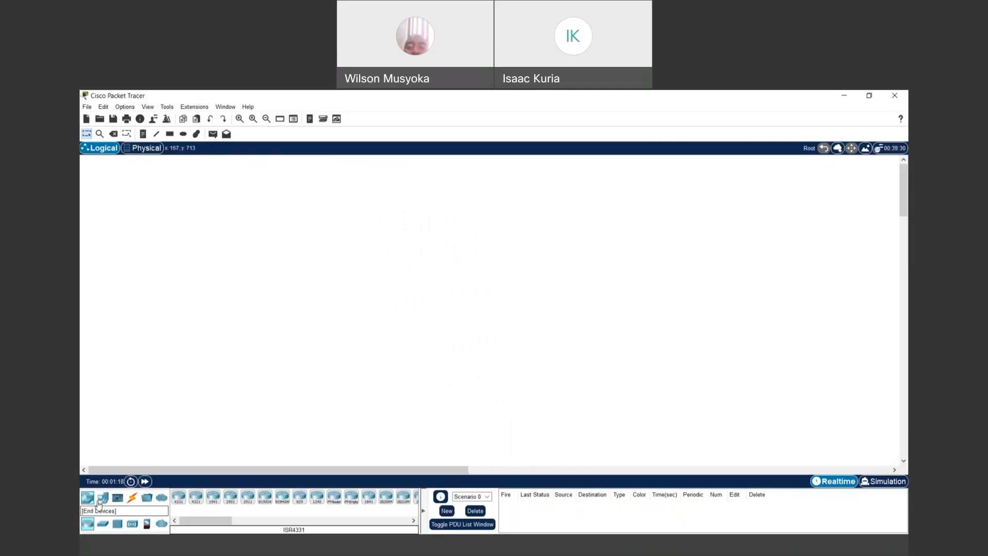
- Place two 2901 routers, Router0 and Router1, side by side and adjust their positions
left_click(87, 499)
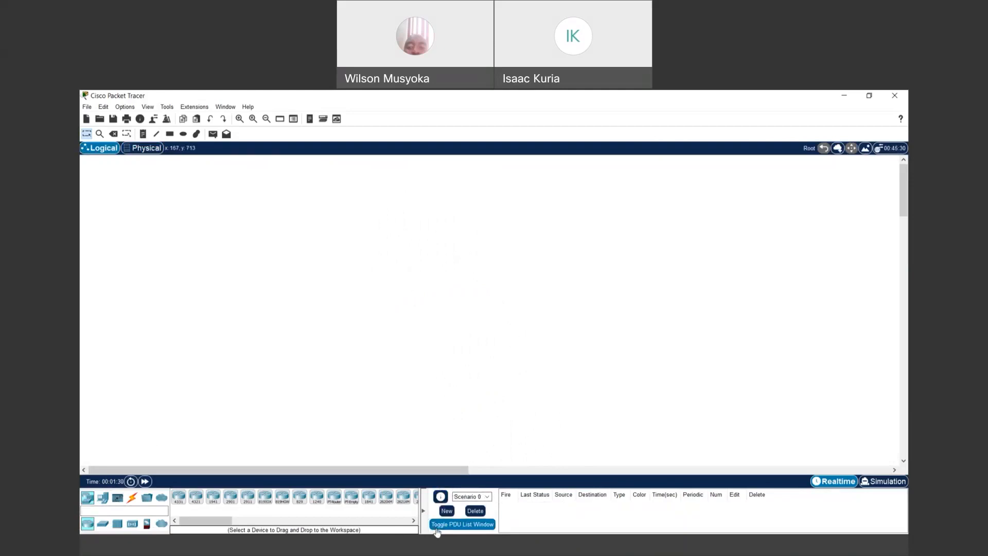
left_click(230, 499)
left_click(218, 222)
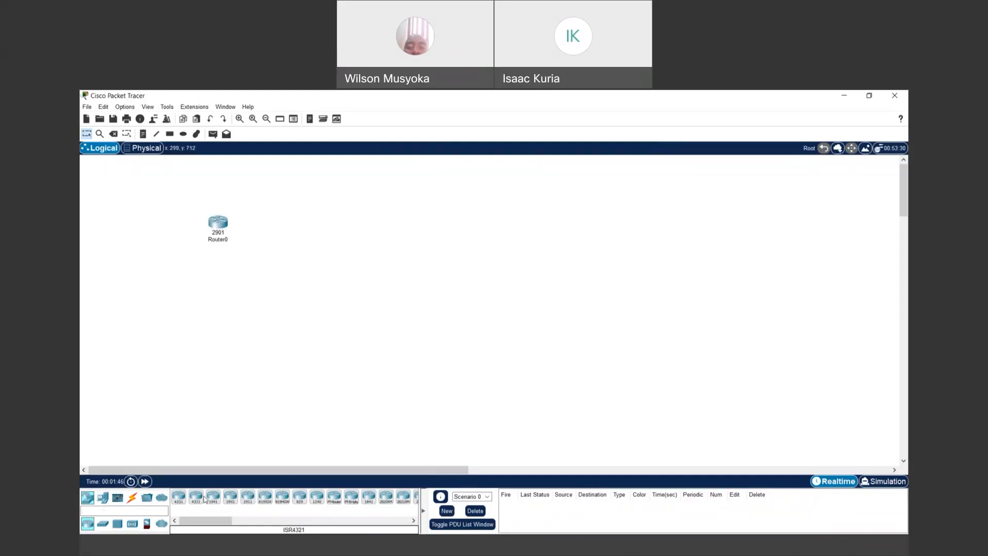
left_click(229, 499)
left_click(449, 239)
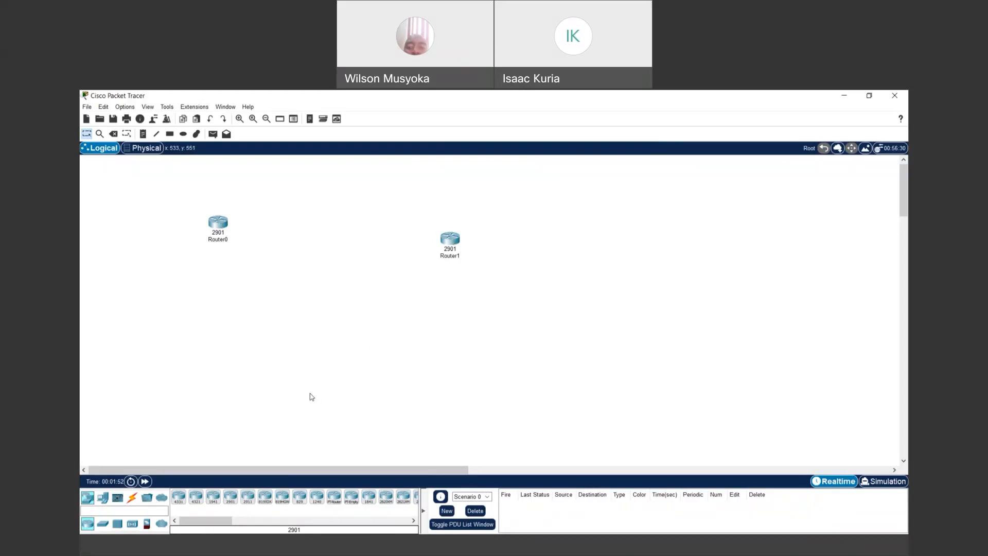
left_click_drag(446, 242, 457, 217)
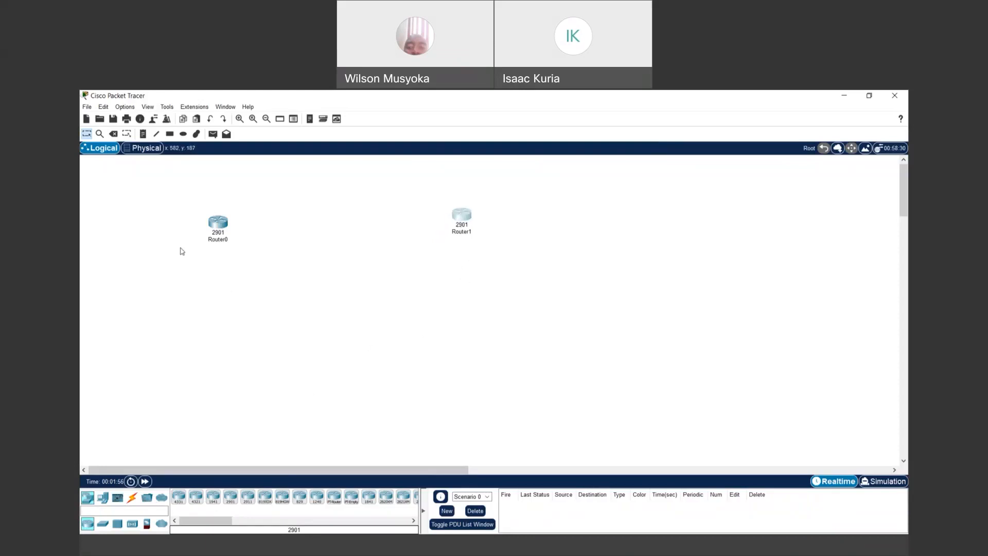
left_click_drag(215, 229, 215, 223)
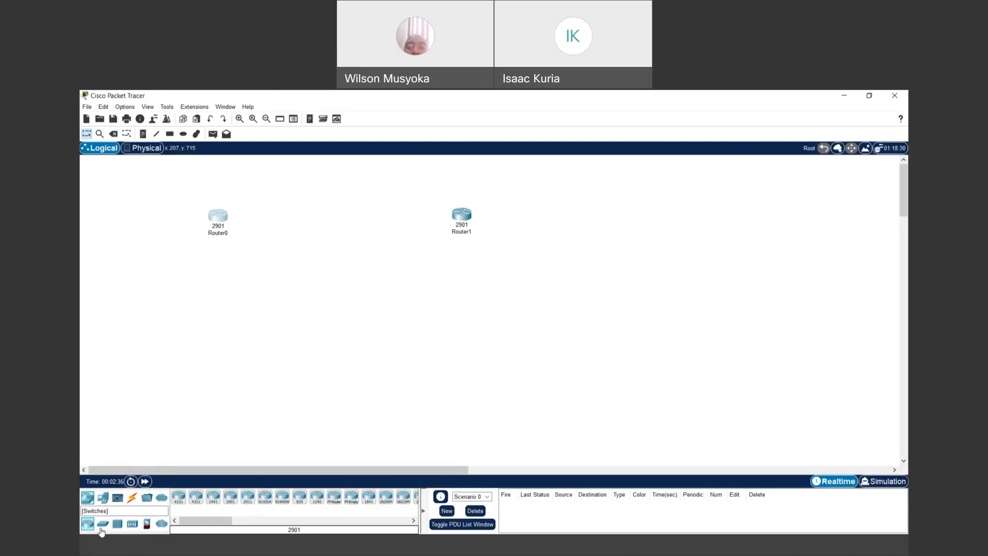
- Place a 2960 switch under each router, Switch0 under Router0 and Switch1 under Router1
left_click(101, 524)
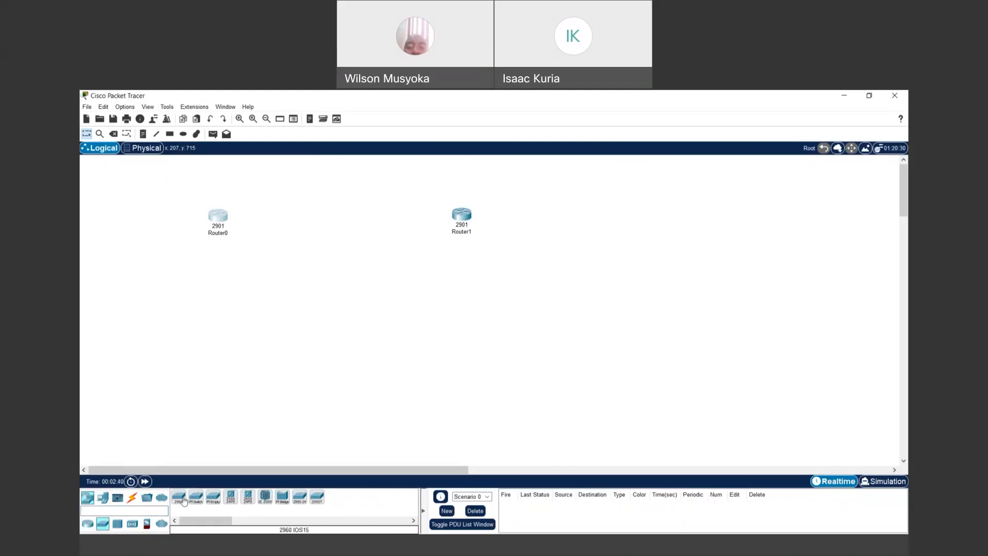
left_click(178, 496)
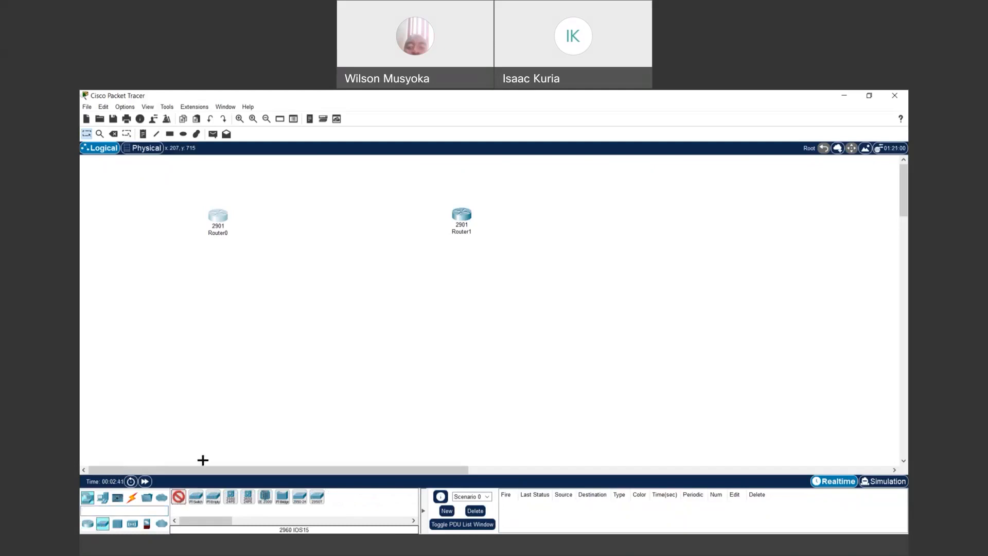
left_click(219, 301)
left_click(179, 496)
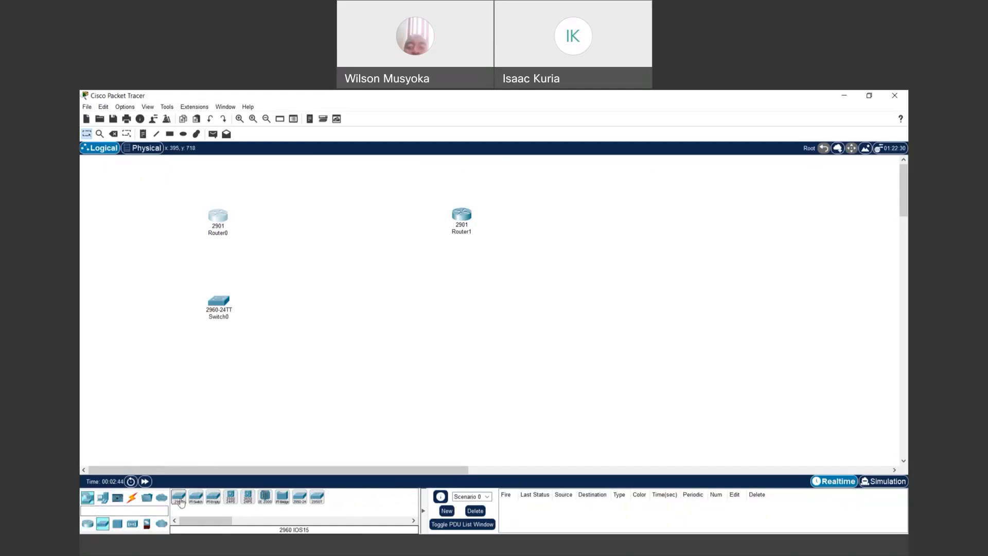
left_click(470, 296)
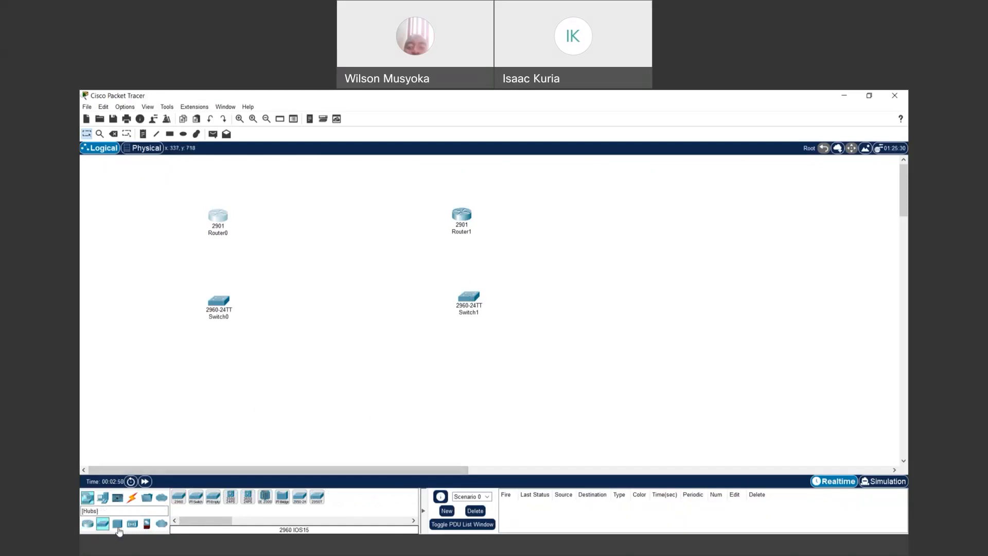
left_click(103, 497)
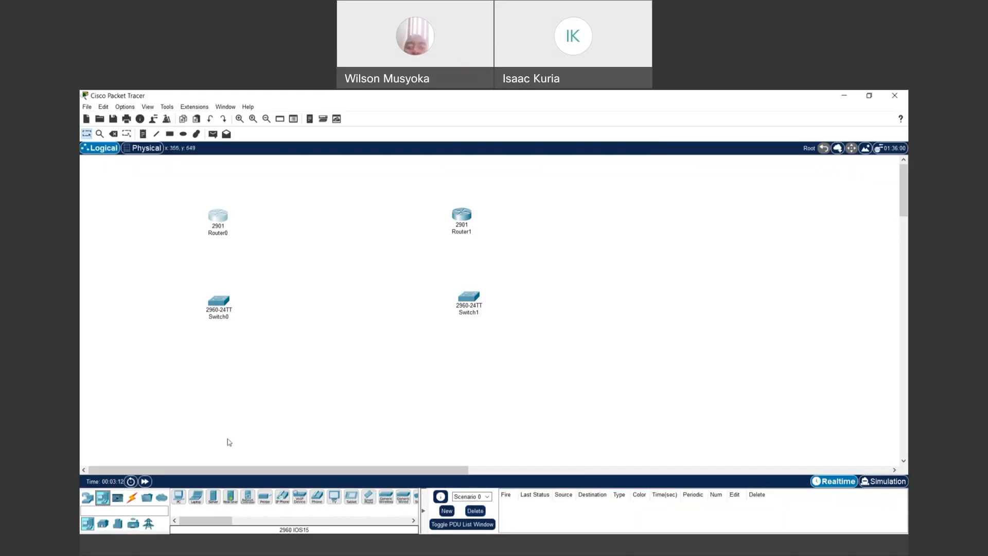
- Place four PC-PT computers, PC0–PC3, in a row beneath the switches, nudging PC3 into alignment
left_click(178, 497)
left_click(155, 395)
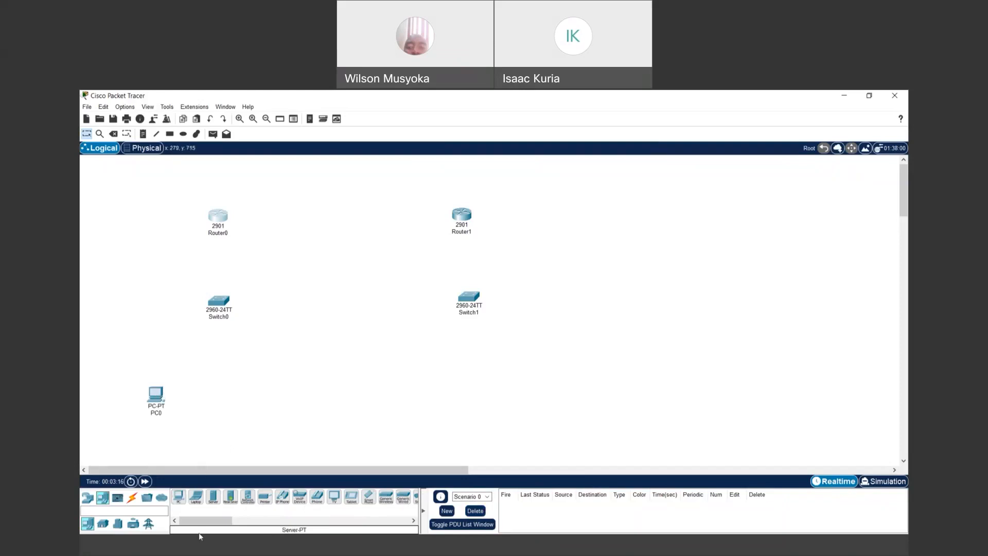
left_click(380, 545)
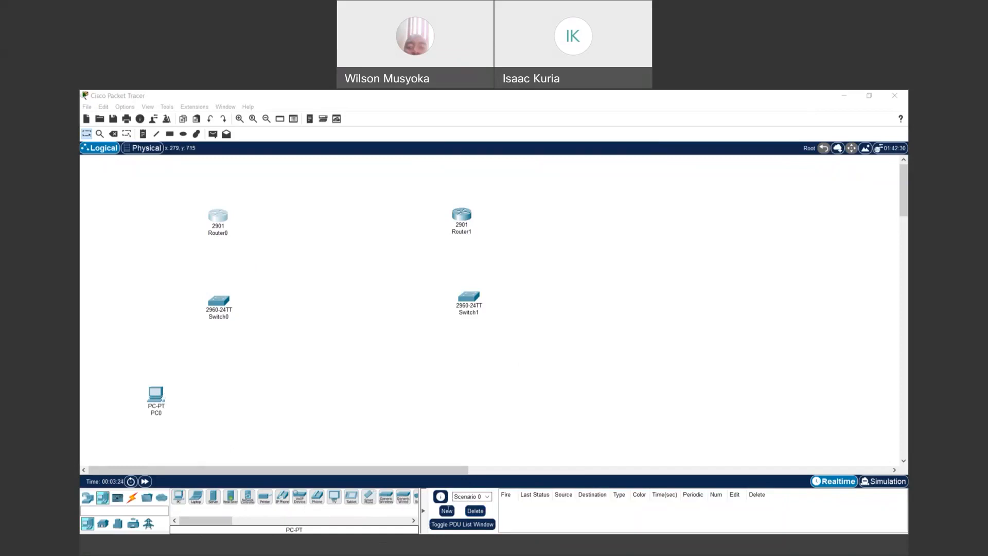
left_click(845, 96)
left_click(178, 502)
left_click(260, 396)
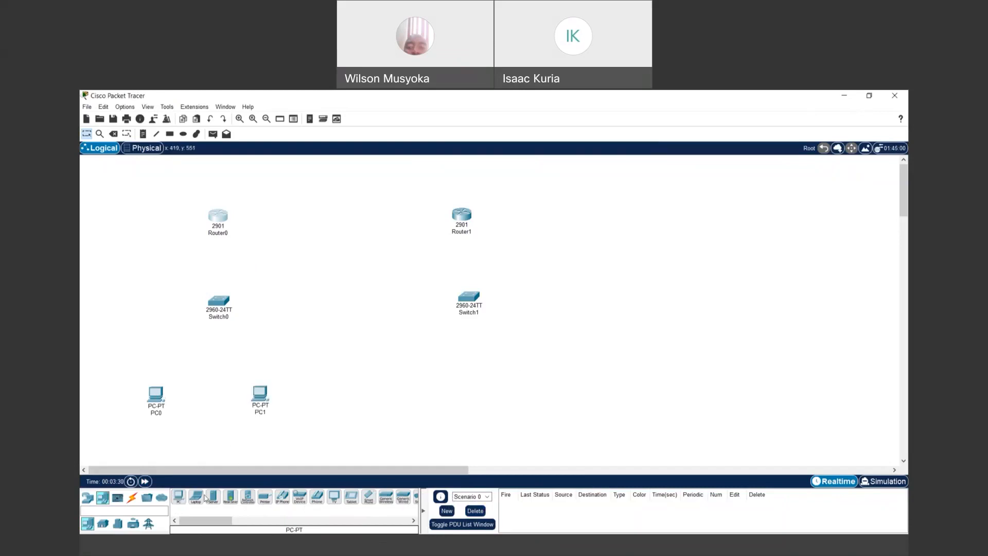
left_click(178, 497)
left_click(437, 379)
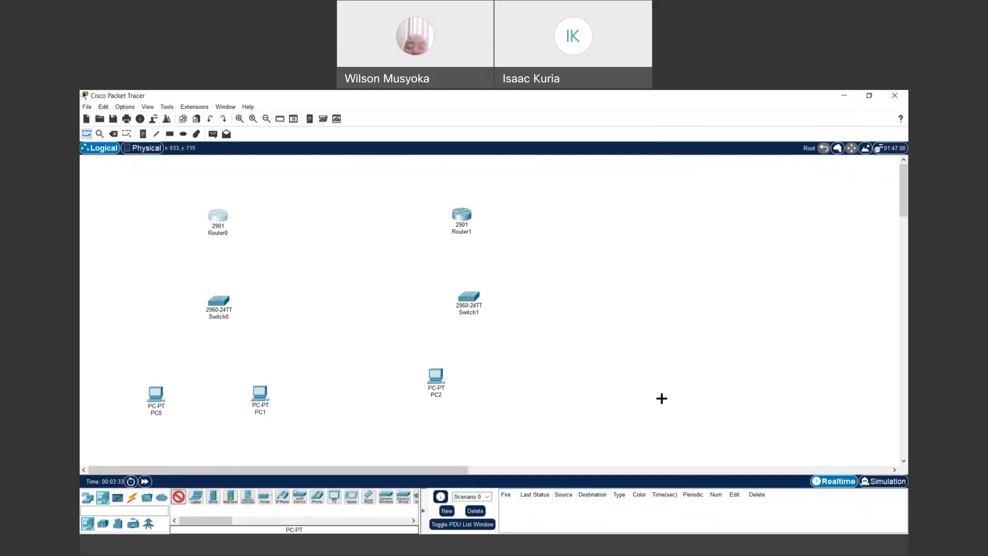
left_click(533, 385)
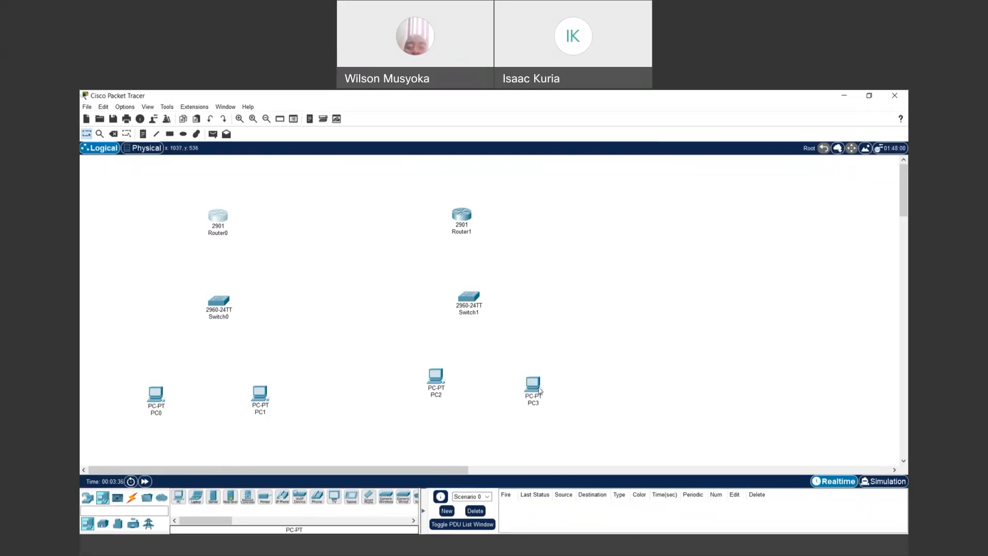
left_click_drag(536, 381, 532, 370)
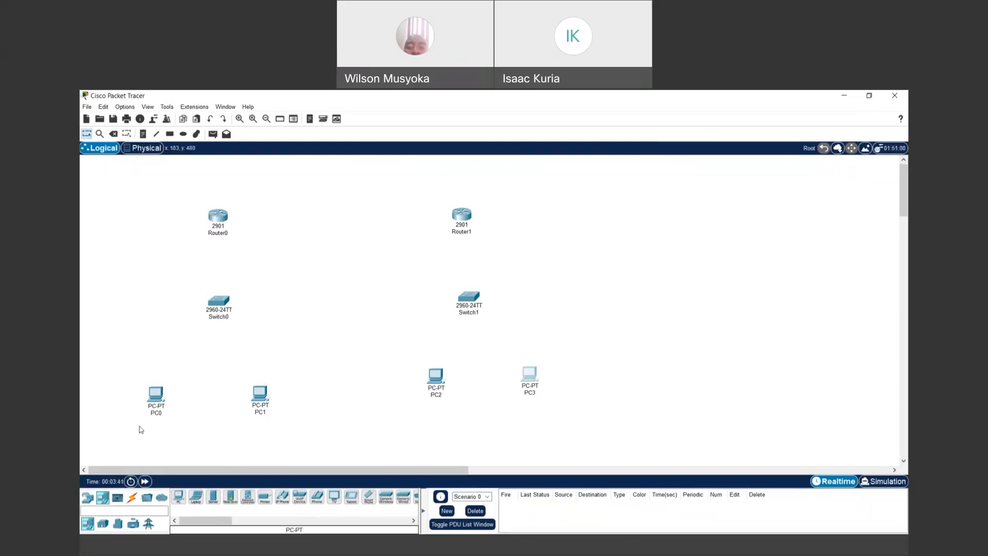
left_click(118, 499)
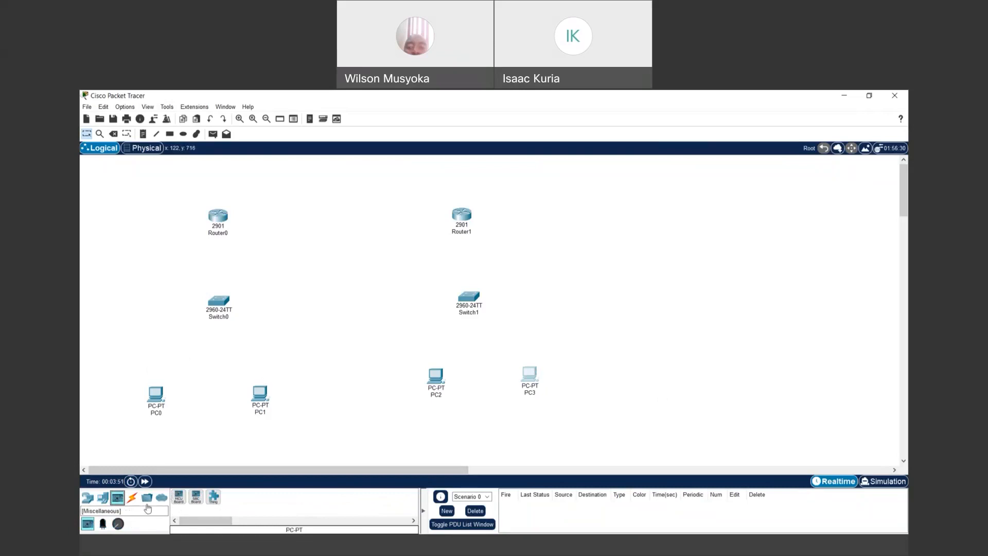
- List the Connections cable types, such as Copper Straight-Through, Serial DTE and Octal, and select Console
left_click(832, 172)
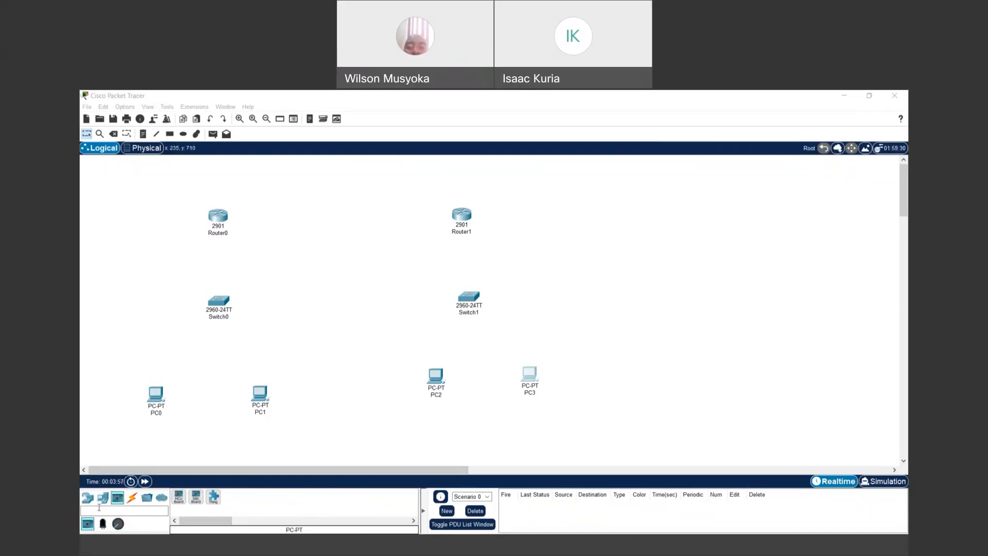
left_click(133, 497)
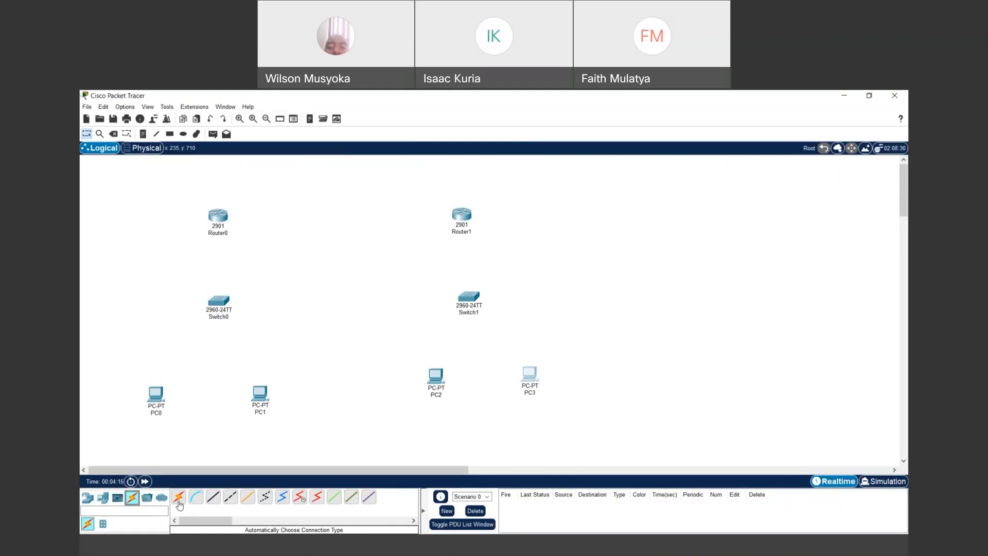
left_click(196, 496)
left_click(830, 167)
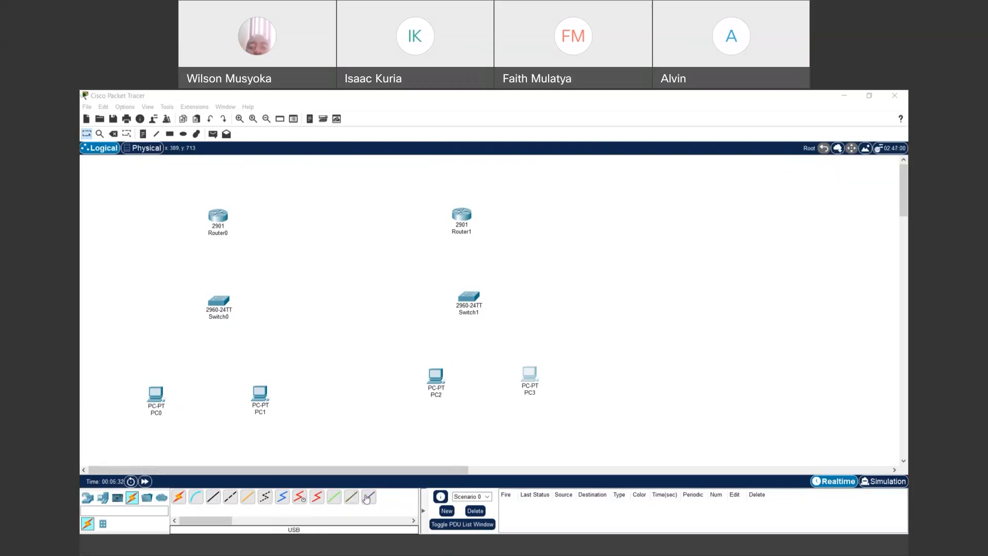
- Use automatic cabling to connect PC0 and PC1 to Switch0, and Switch0 to Router0
left_click(179, 498)
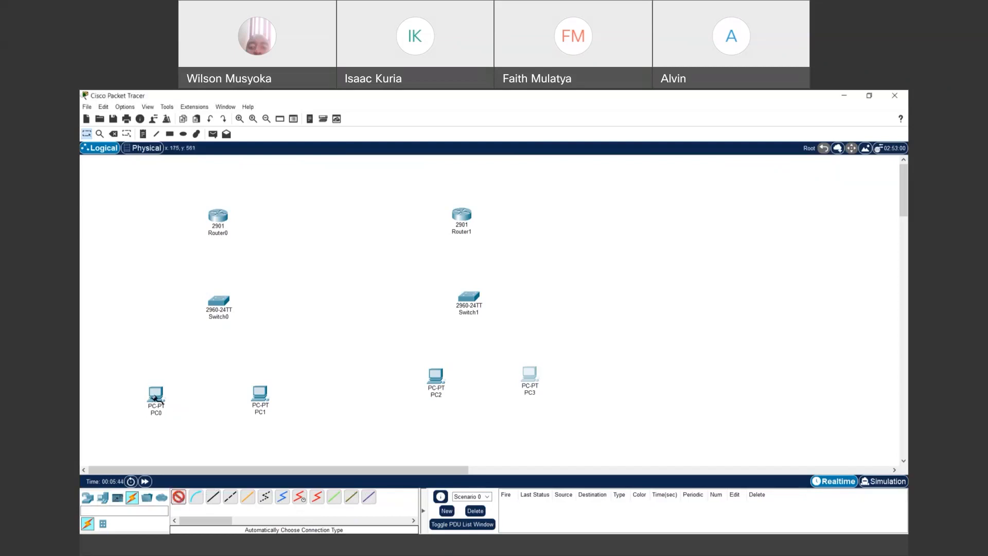
left_click(156, 396)
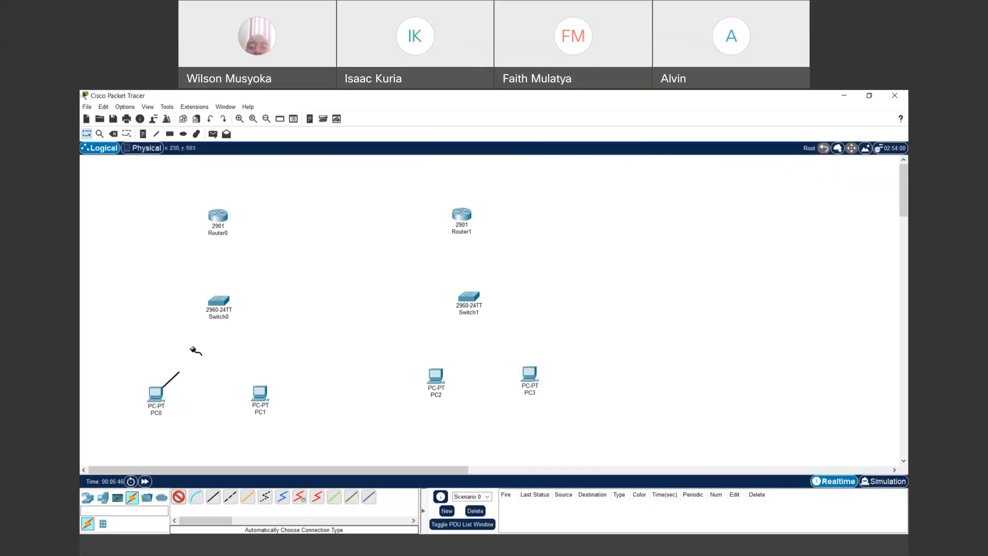
left_click(217, 307)
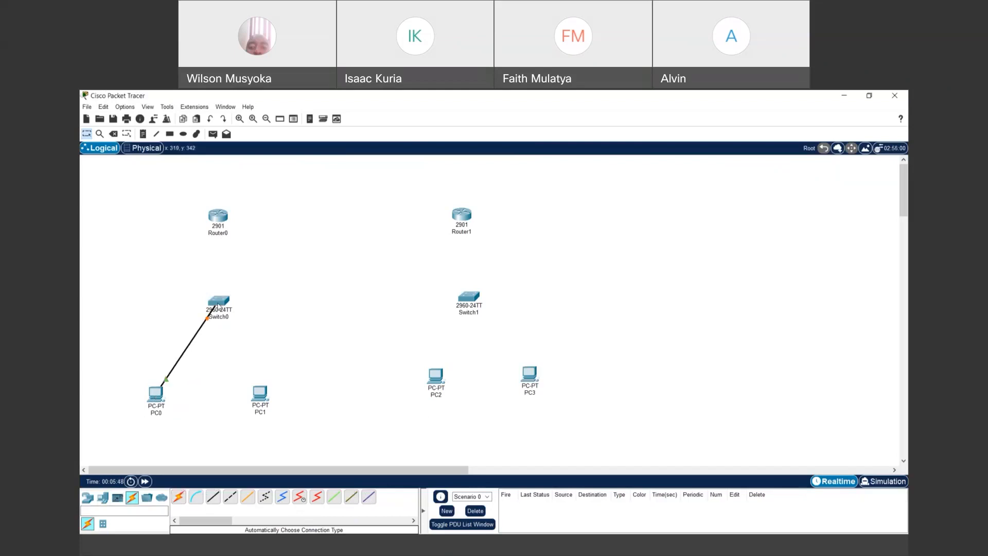
left_click(178, 496)
left_click(261, 394)
left_click(223, 306)
left_click(180, 497)
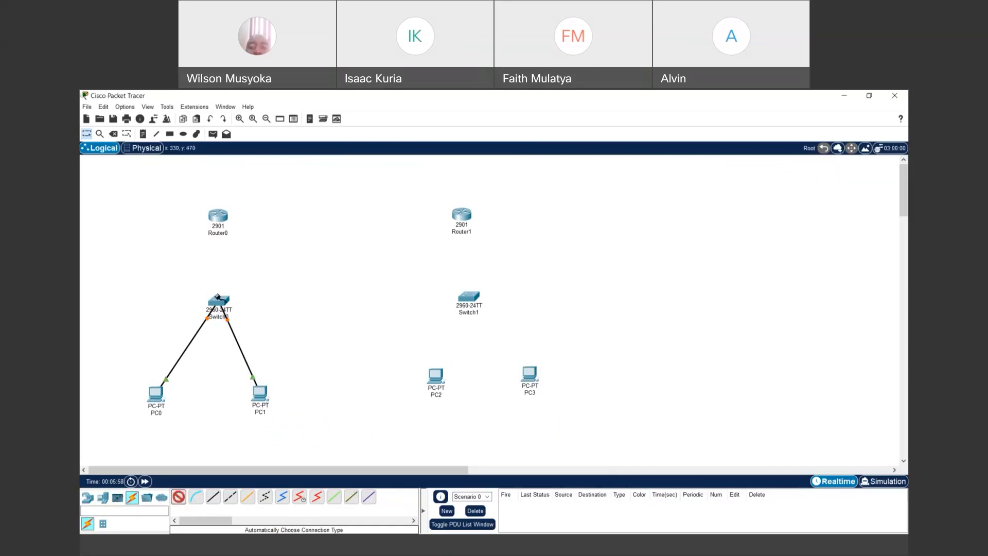
left_click(219, 302)
left_click(217, 213)
- Connect PC2 and PC3 to Switch1, and Switch1 to Router1
left_click(176, 501)
left_click(435, 377)
left_click(468, 298)
left_click(180, 496)
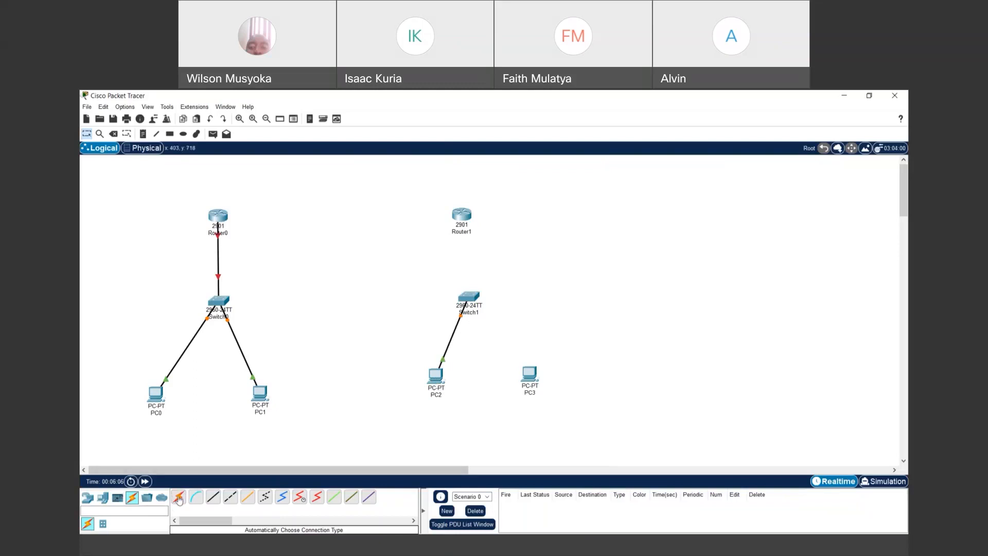
left_click(530, 374)
left_click(473, 298)
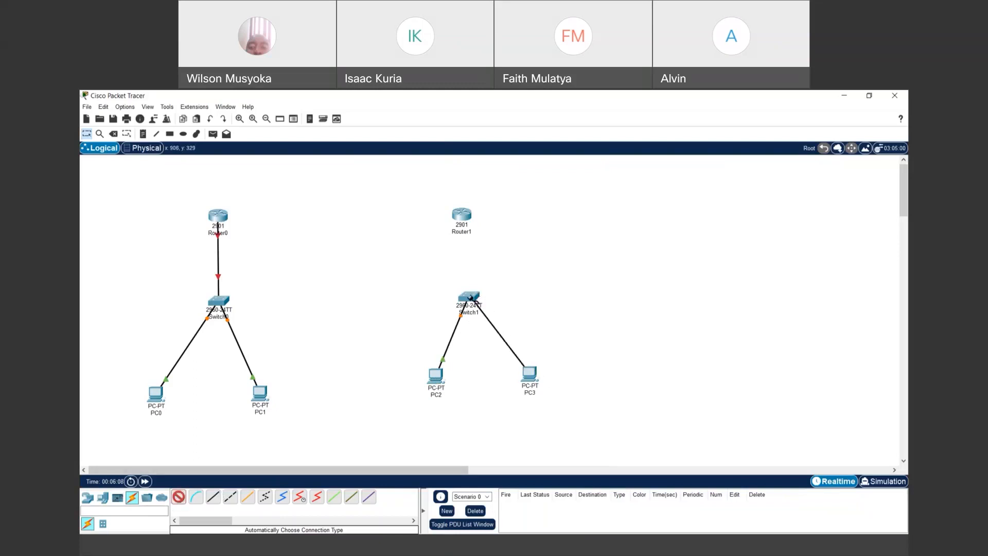
left_click(179, 497)
left_click(468, 297)
left_click(466, 213)
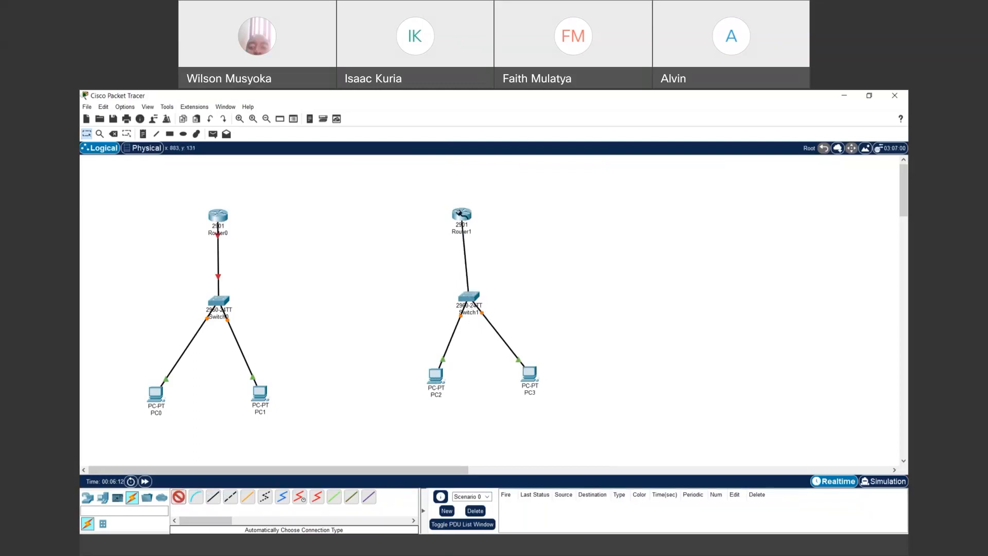
- Link Router0 and Router1 with an automatic crossover cable
left_click(178, 496)
left_click(459, 213)
left_click(219, 215)
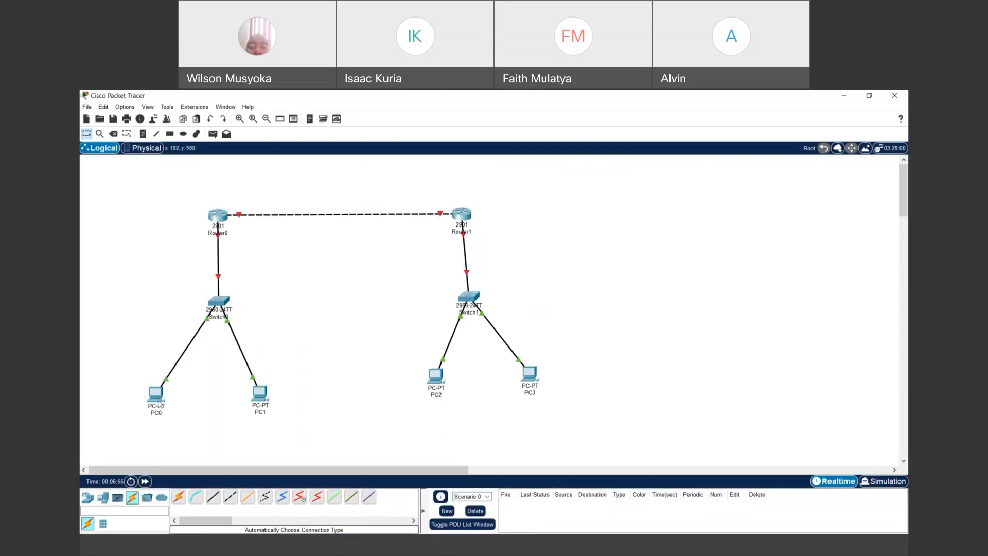
- Place two generic PCs, PC4 and PC5, uncabled on the right side of the canvas
mouse_move(160, 404)
left_click(100, 502)
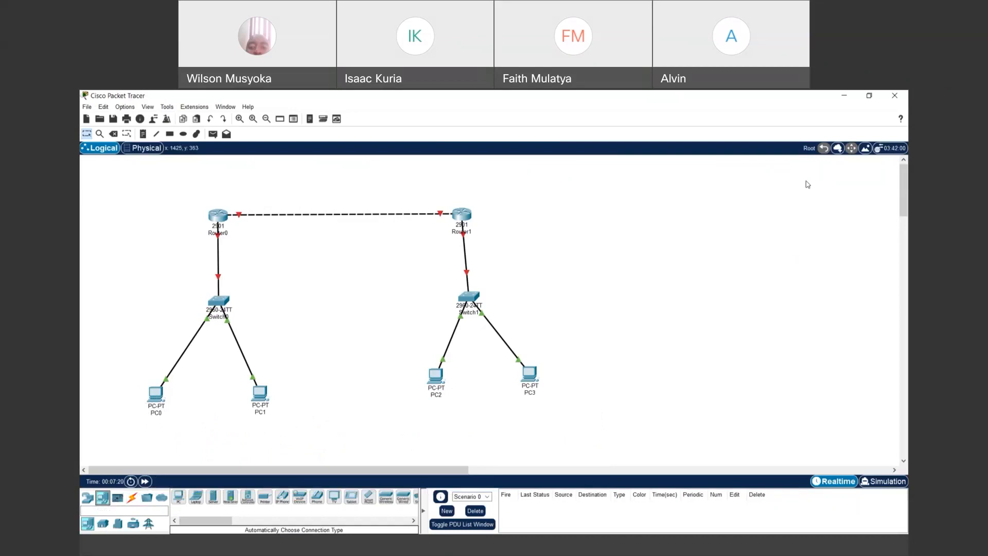
left_click(179, 503)
left_click(669, 363)
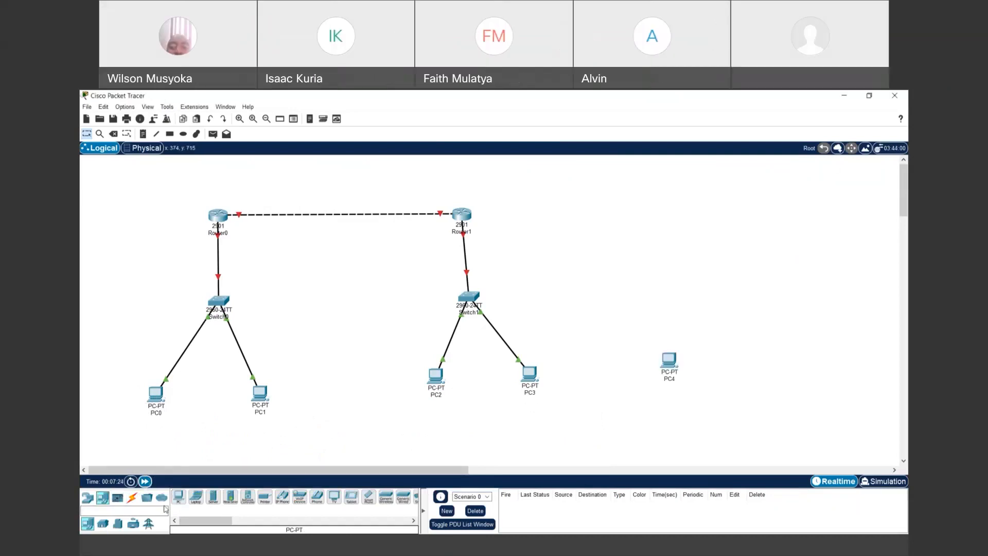
left_click(179, 498)
left_click(837, 371)
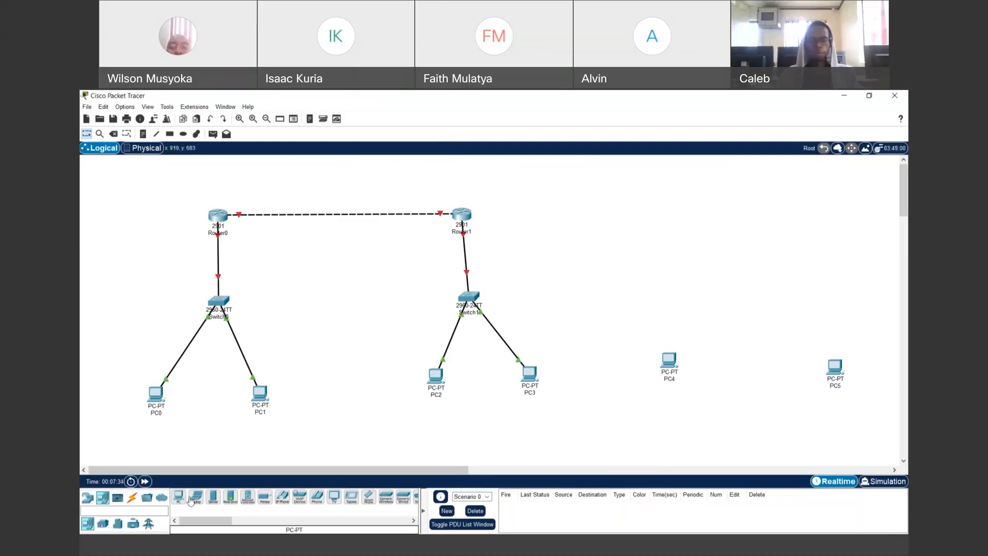
- Join PC4 and PC5 FastEthernet0 ports with a Copper Cross-Over cable, then open PC4's window
left_click(129, 501)
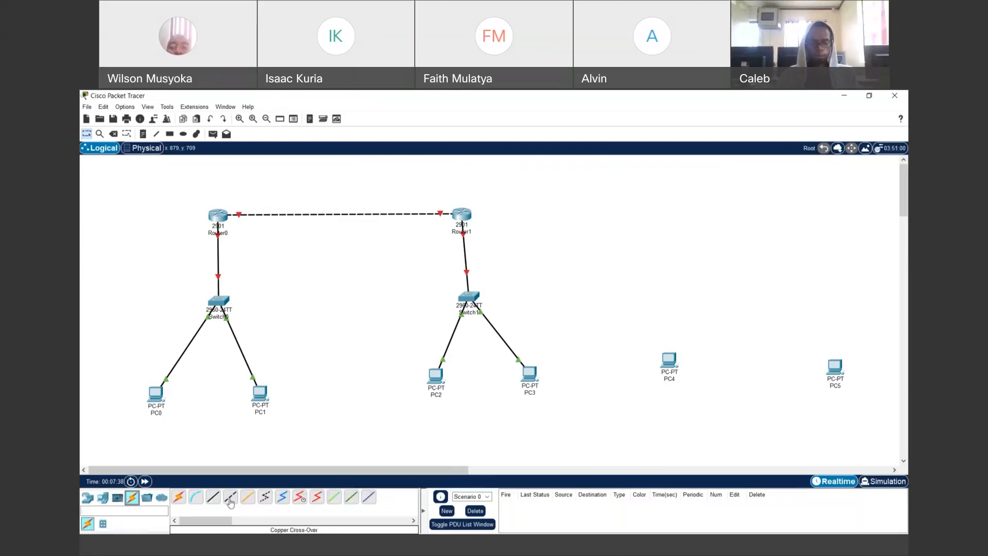
left_click(230, 498)
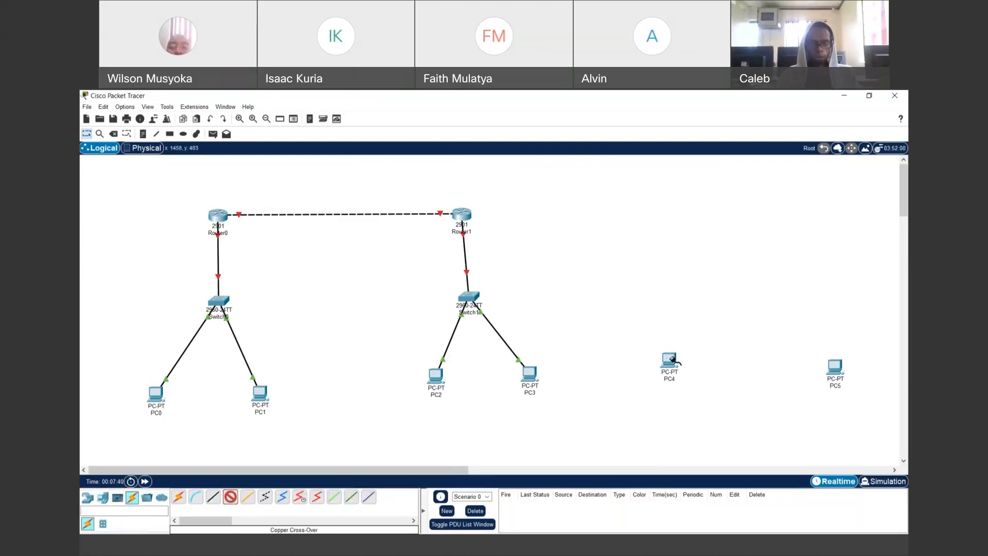
left_click(663, 364)
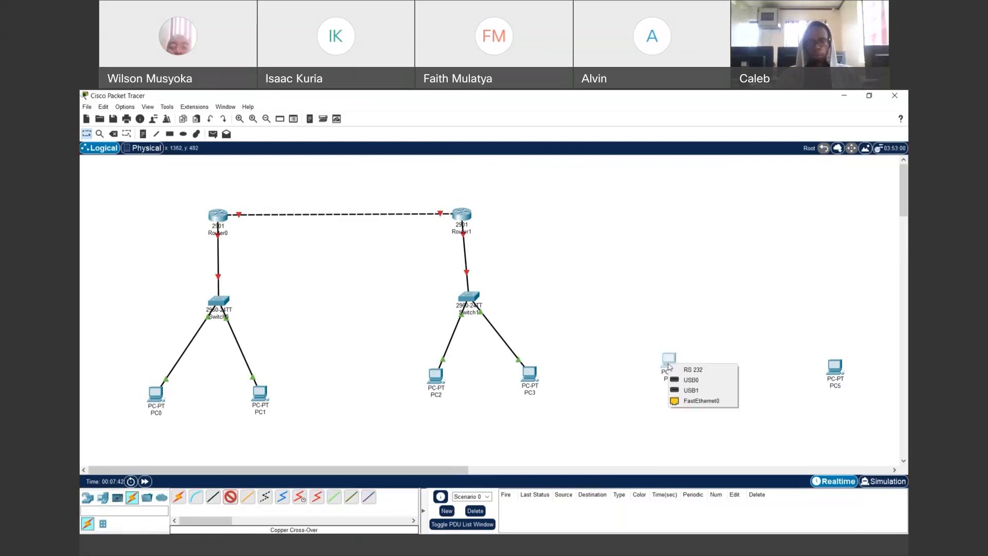
left_click(698, 402)
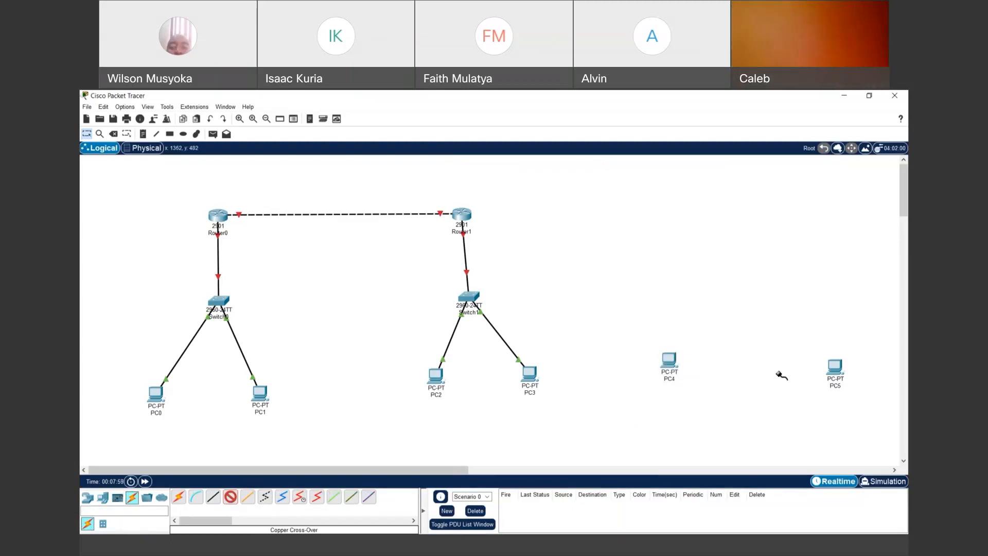
left_click(835, 366)
left_click(847, 403)
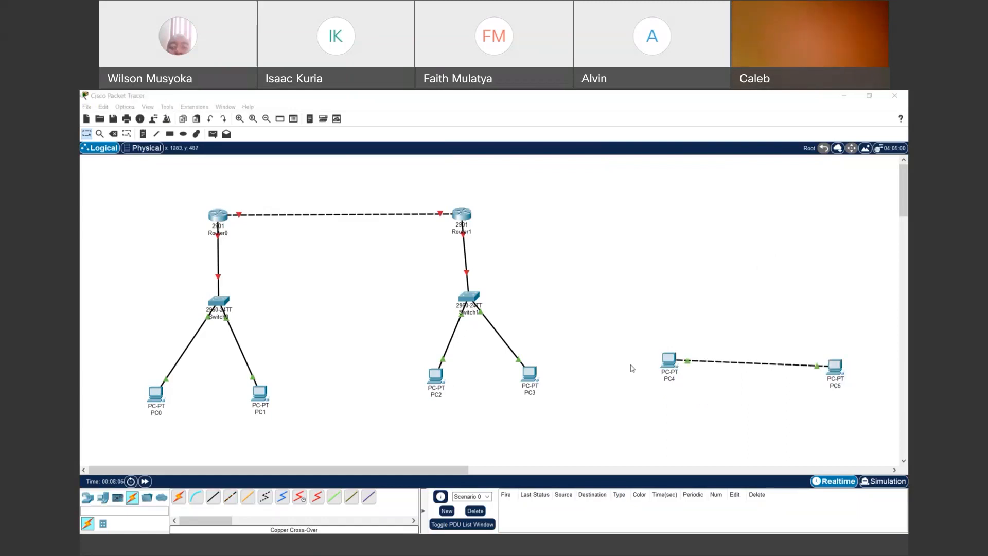
left_click(666, 367)
left_click(666, 367)
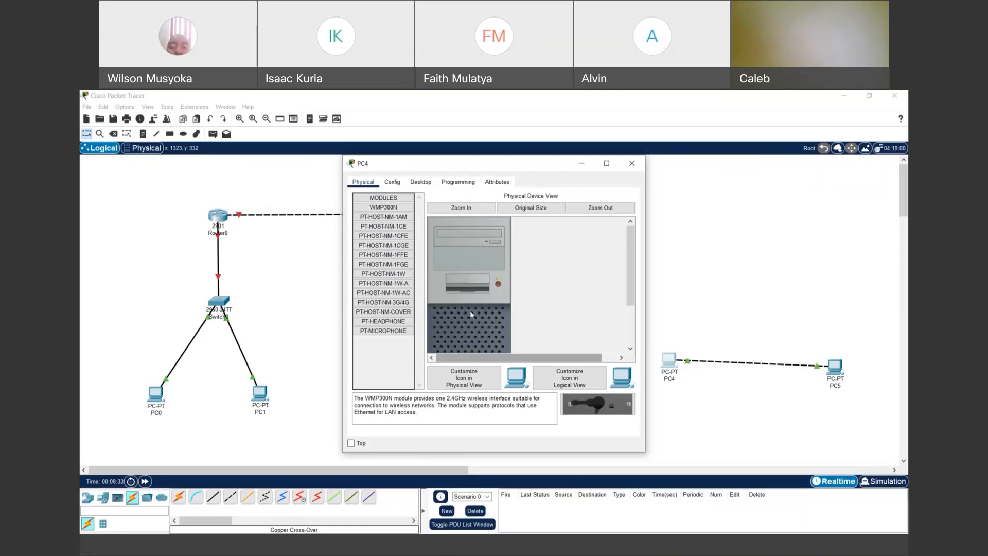
- Review PC4's Global Settings display name, then return to its Desktop applications
left_click(477, 511)
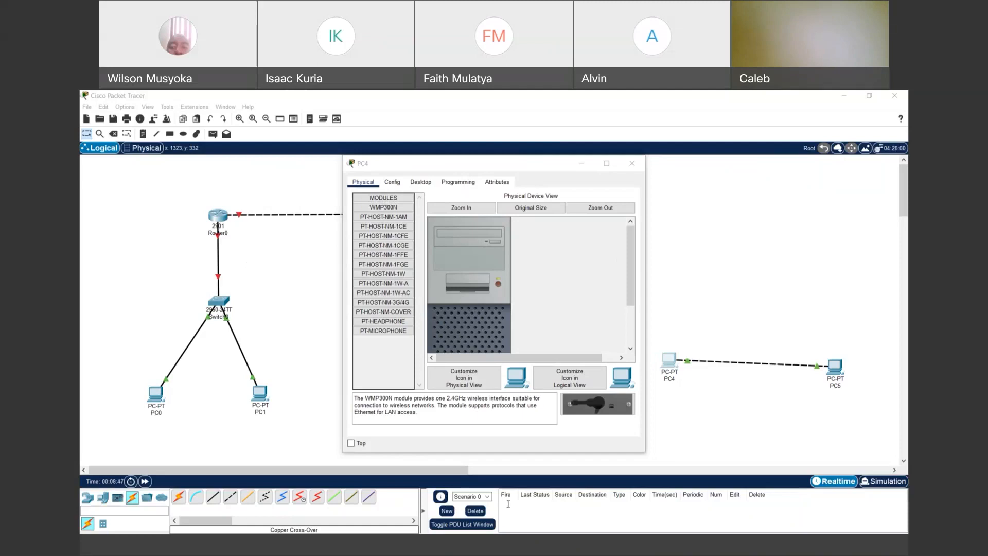
left_click(851, 96)
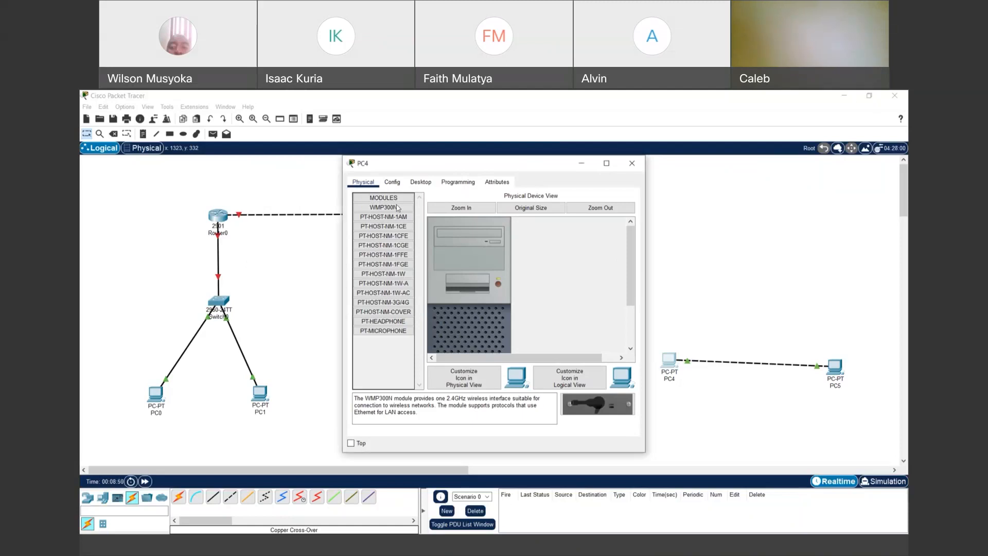
left_click(421, 183)
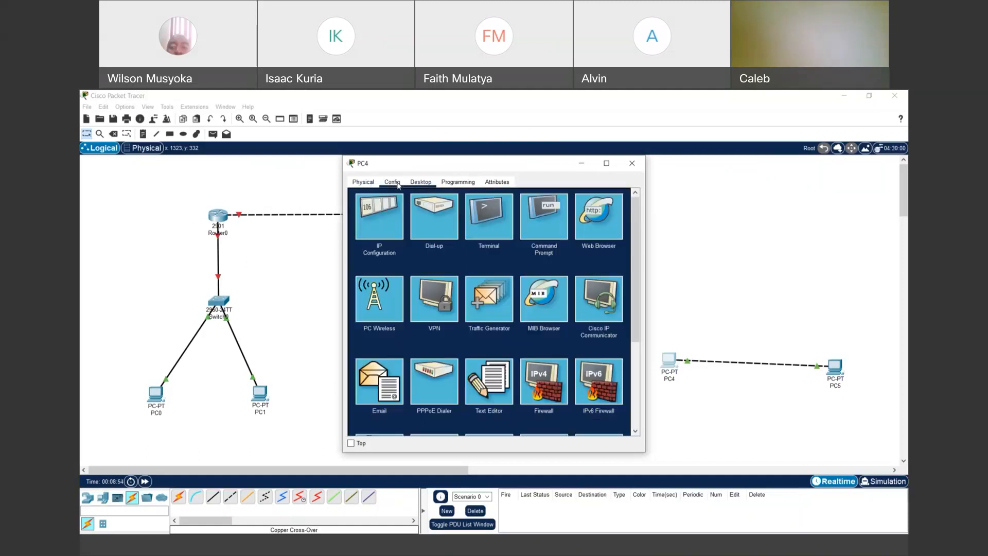
left_click(398, 185)
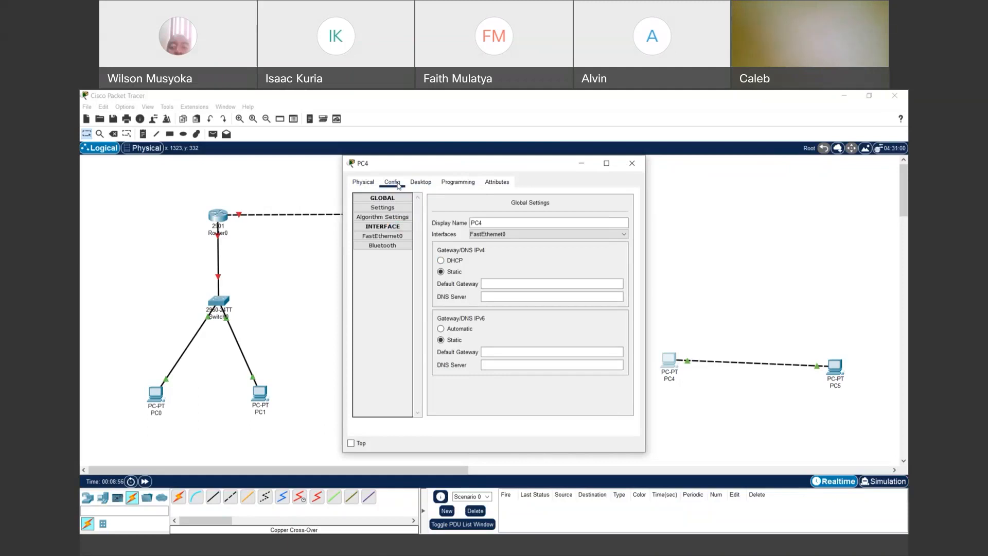
left_click(488, 222)
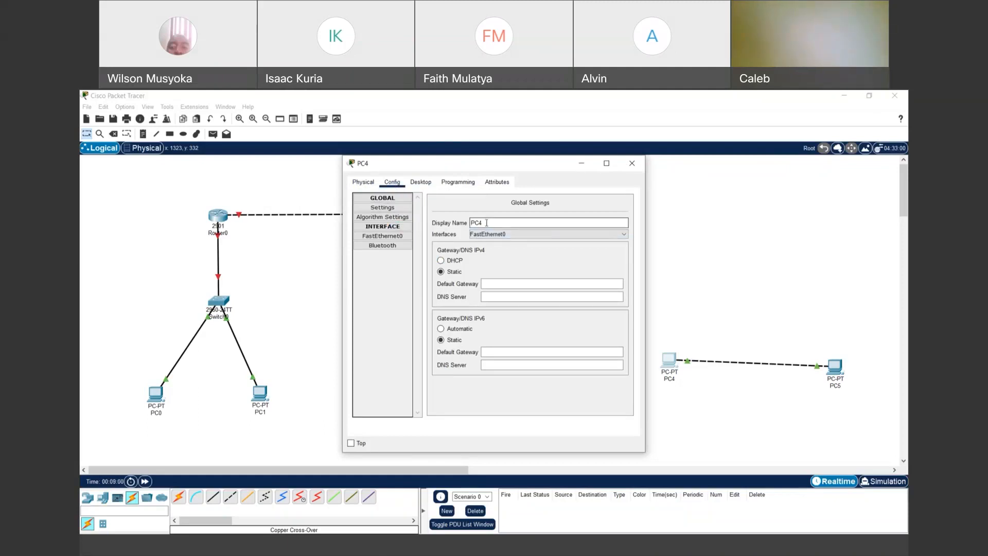
left_click(420, 183)
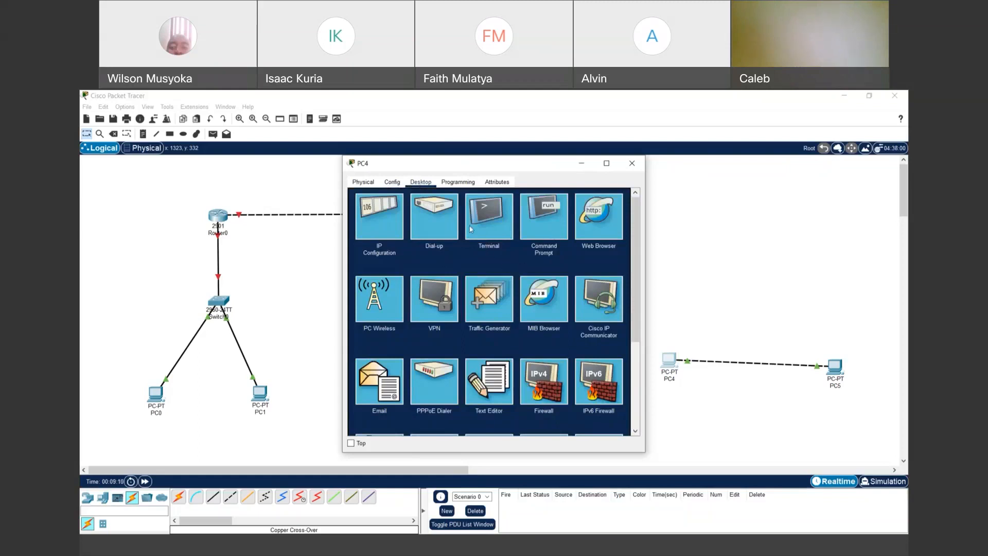
- Run ipconfig in PC4's Command Prompt after a mistyped 'ip config' attempt
left_click(538, 229)
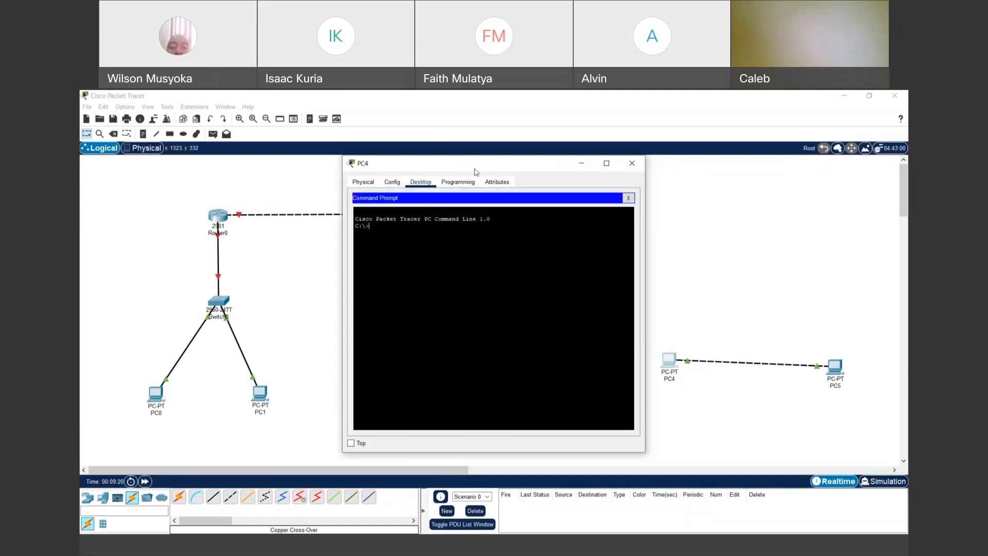
left_click_drag(474, 172, 421, 176)
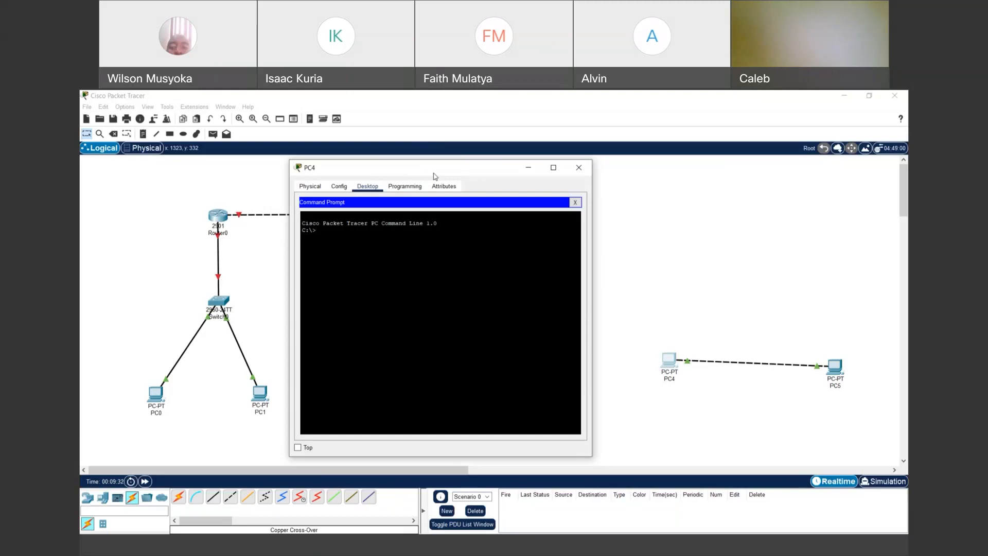
type("ip config")
key("Return")
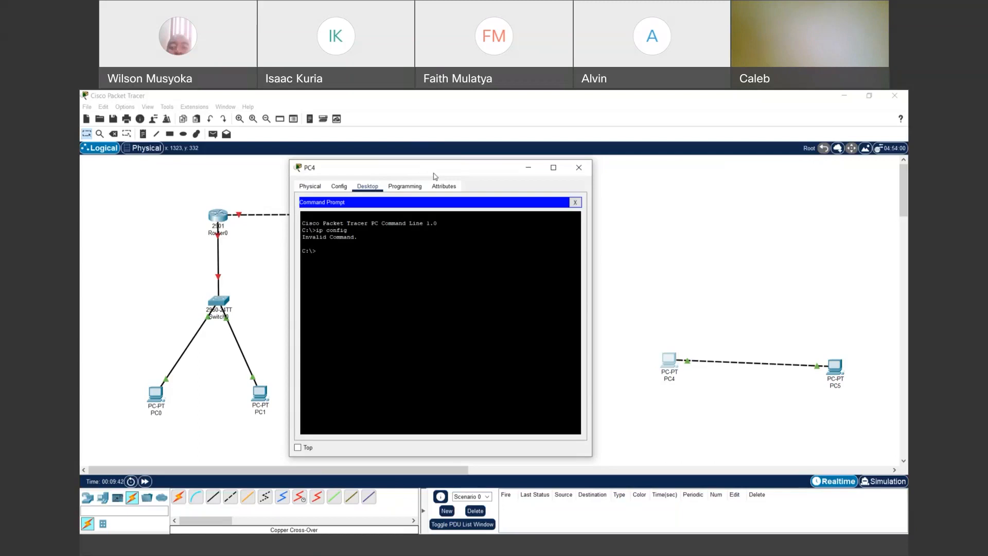
type("ipconfig")
key("Return")
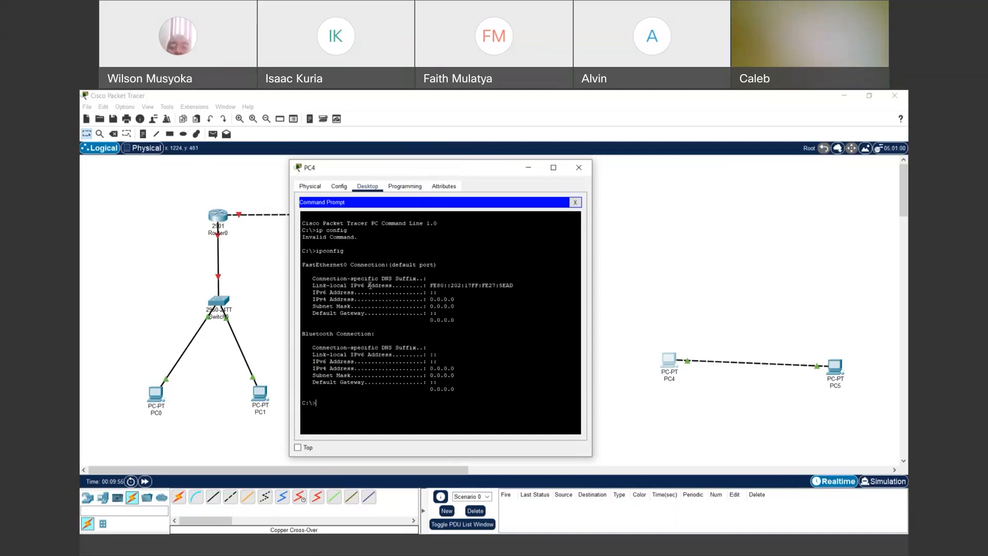
- Highlight PC4's link-local IPv6 address and its unassigned 0.0.0.0 IPv4 address in the output
left_click_drag(430, 285, 521, 284)
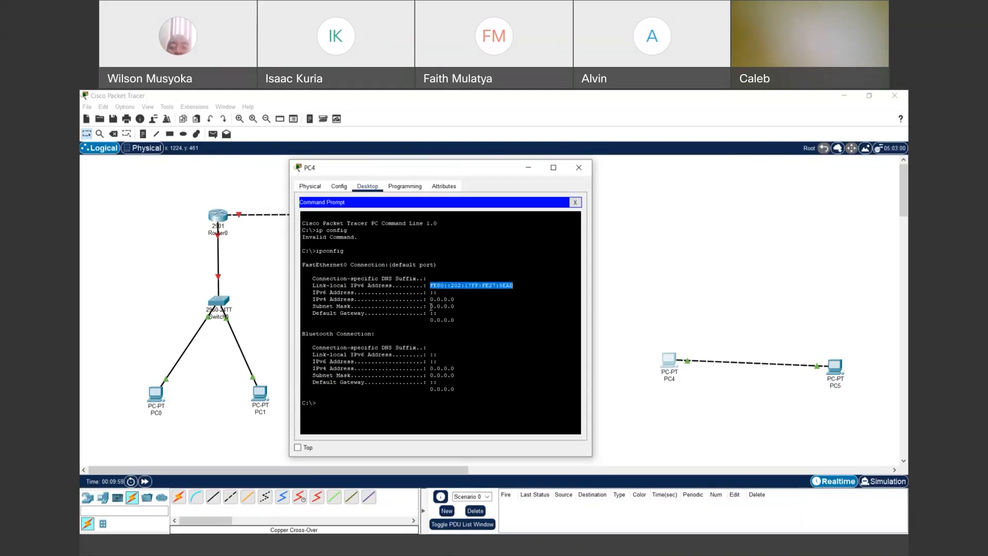
left_click_drag(430, 299, 457, 306)
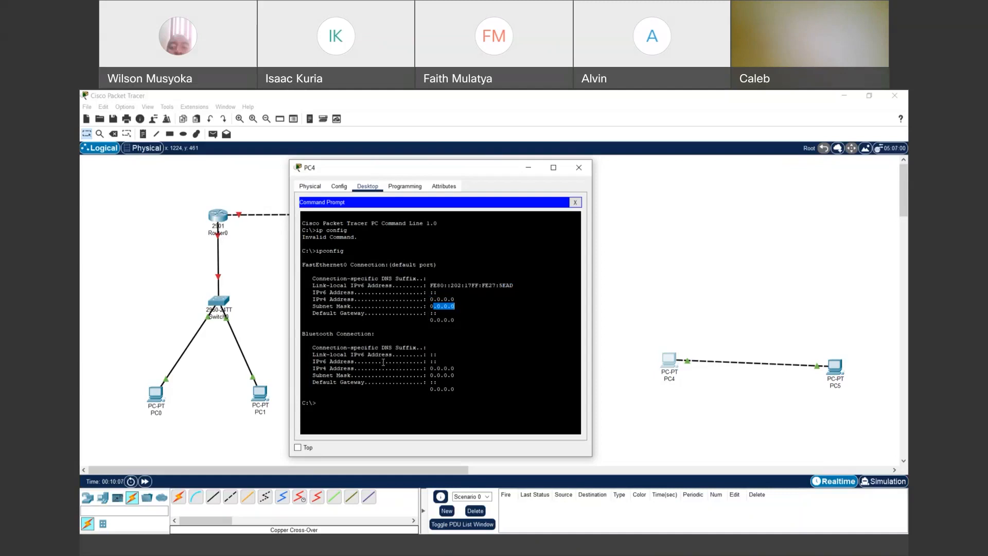
left_click(834, 169)
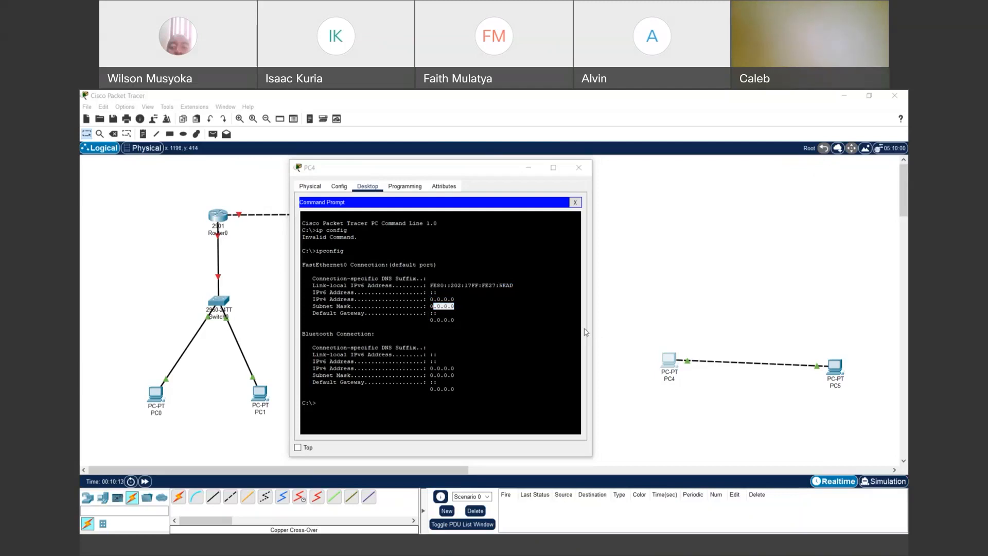
- Close PC4's command line and show its Config tab Global Settings
left_click(582, 168)
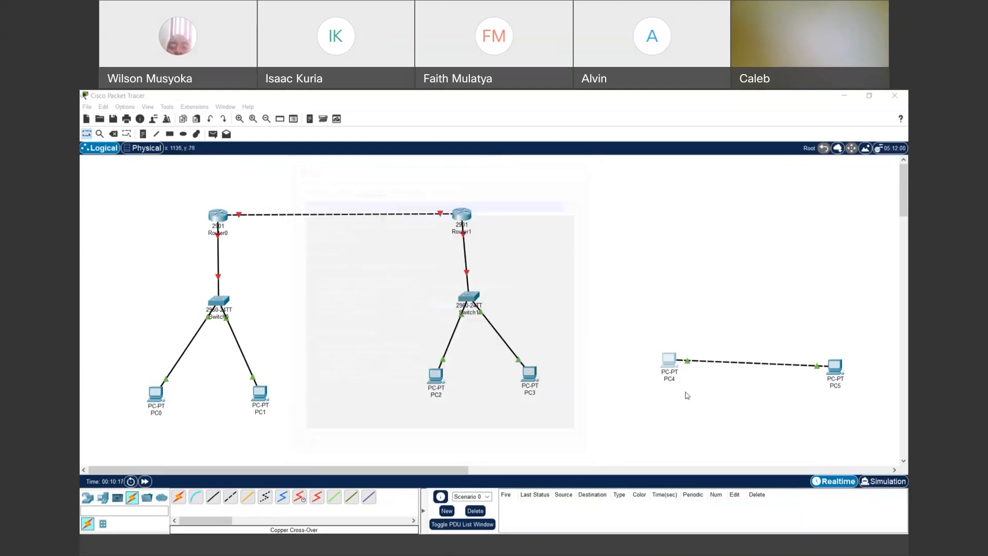
left_click(670, 371)
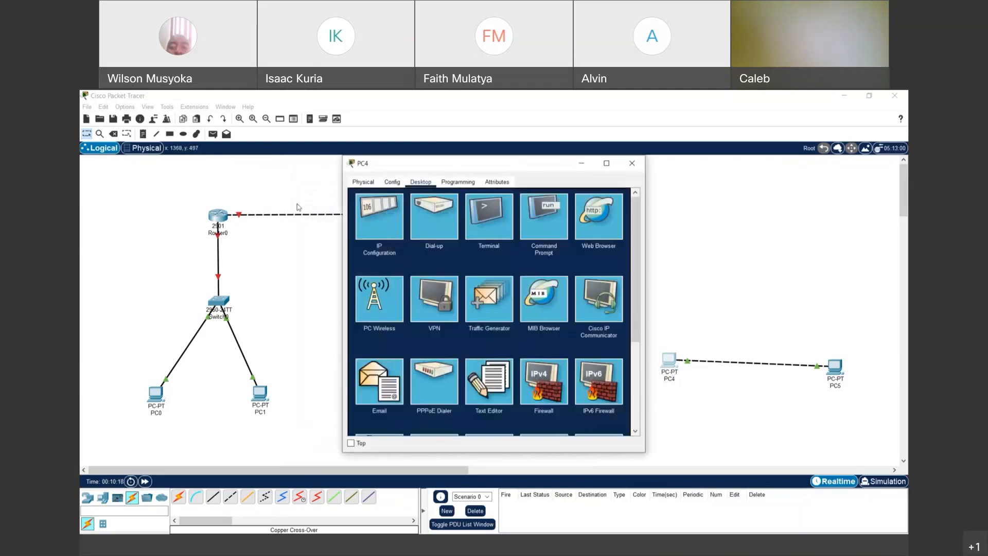
left_click(397, 184)
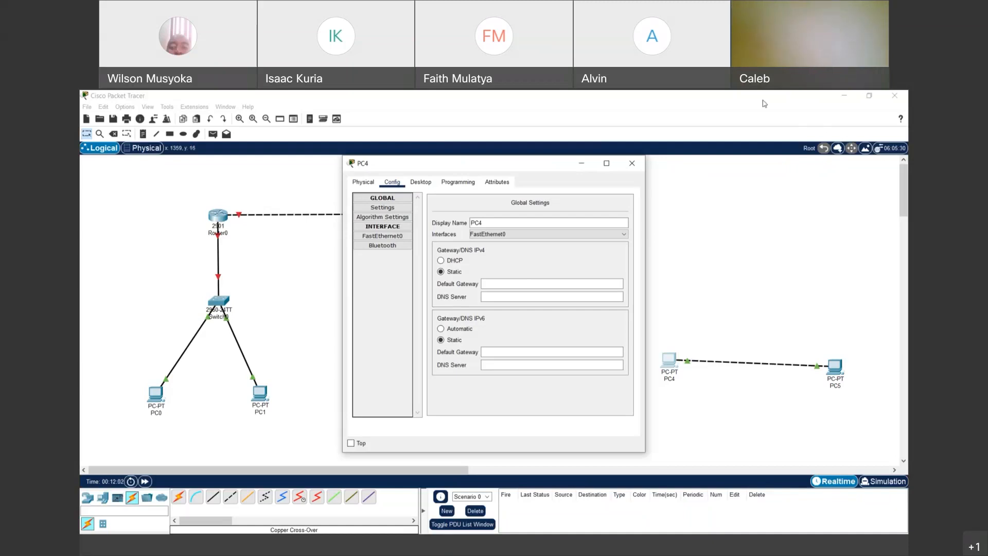
left_click(493, 525)
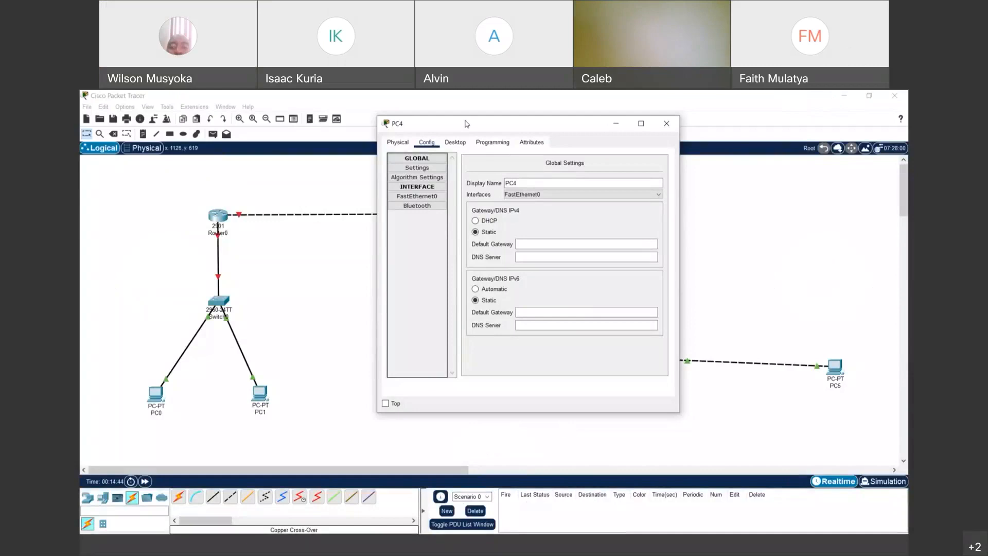
- Close and reopen PC4's window, then show its FastEthernet0 settings with empty IPv4 fields
left_click_drag(467, 124, 460, 164)
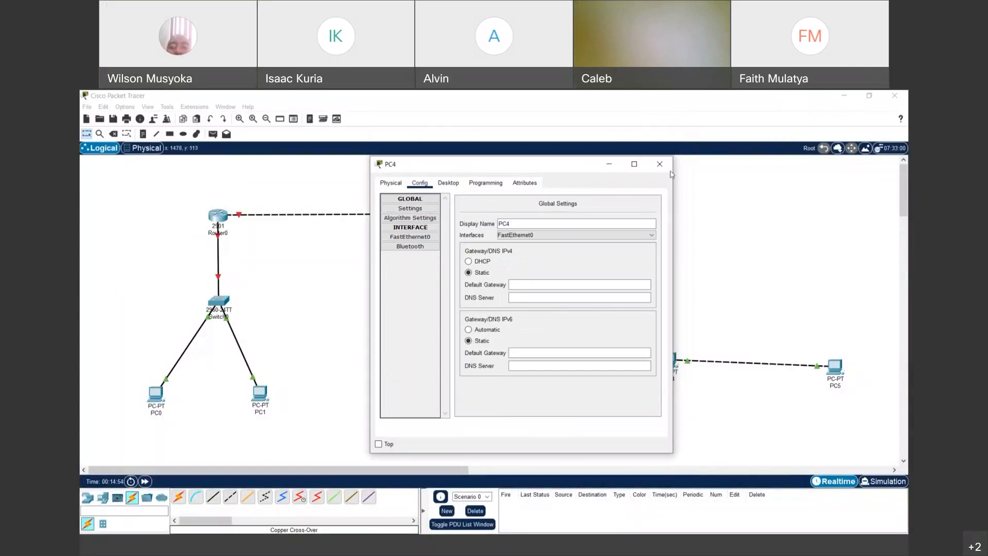
left_click(659, 164)
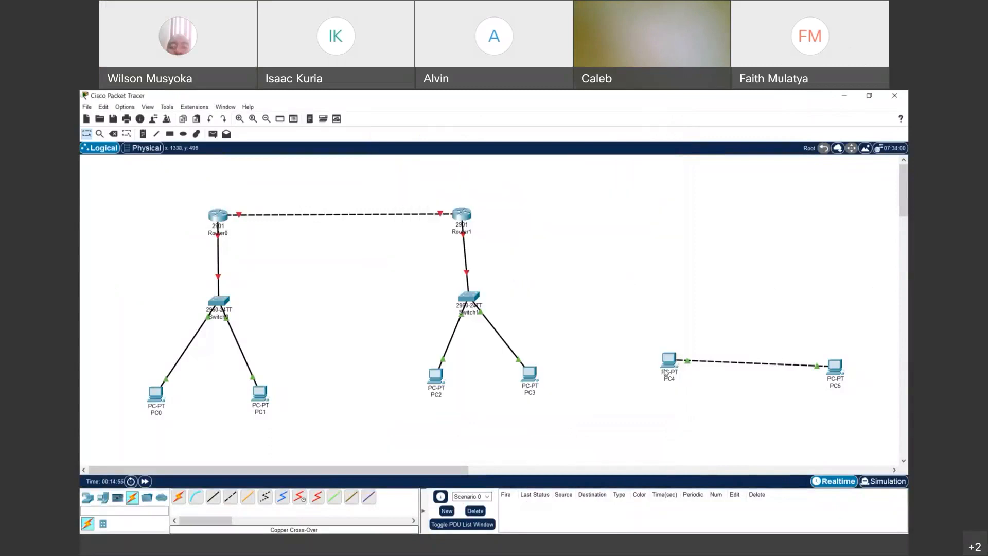
left_click(665, 372)
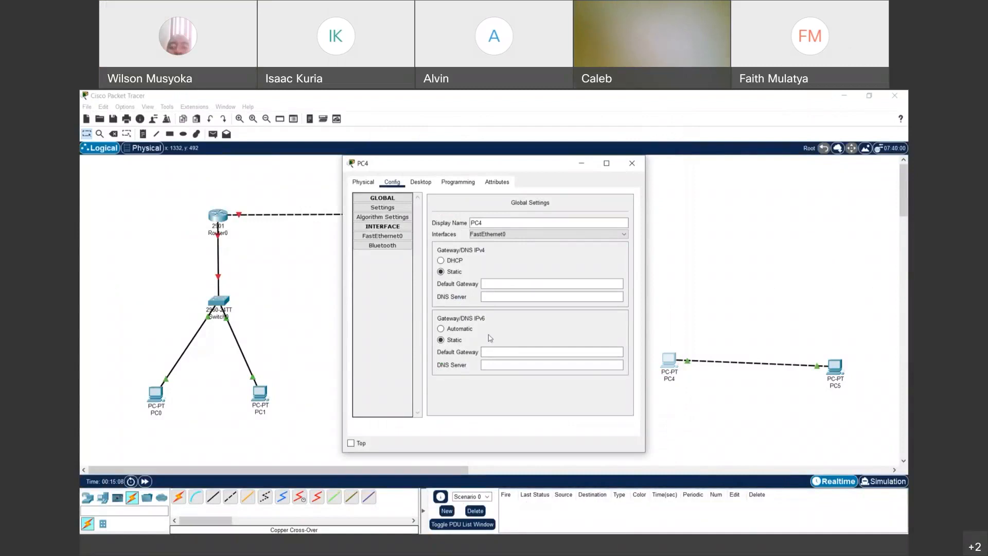
left_click(391, 237)
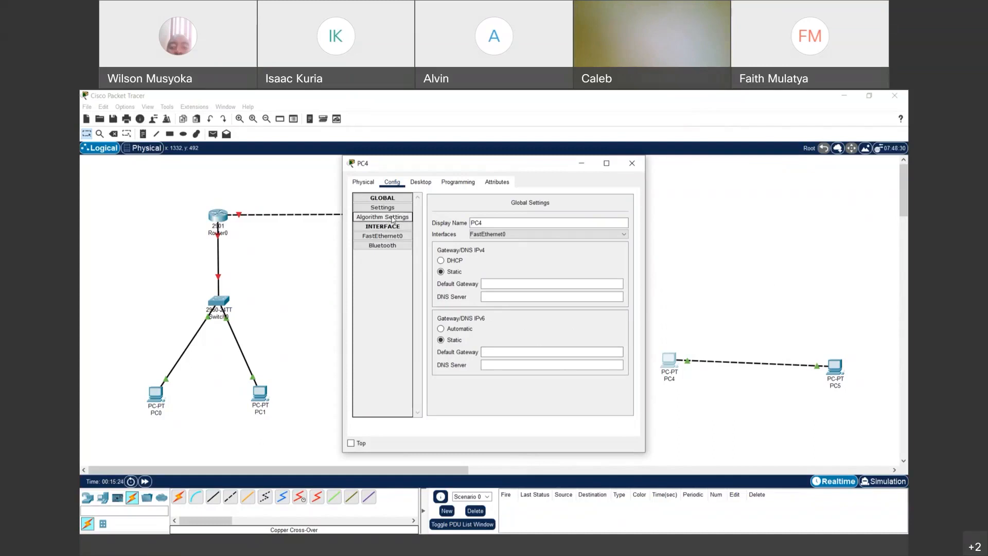
left_click(386, 238)
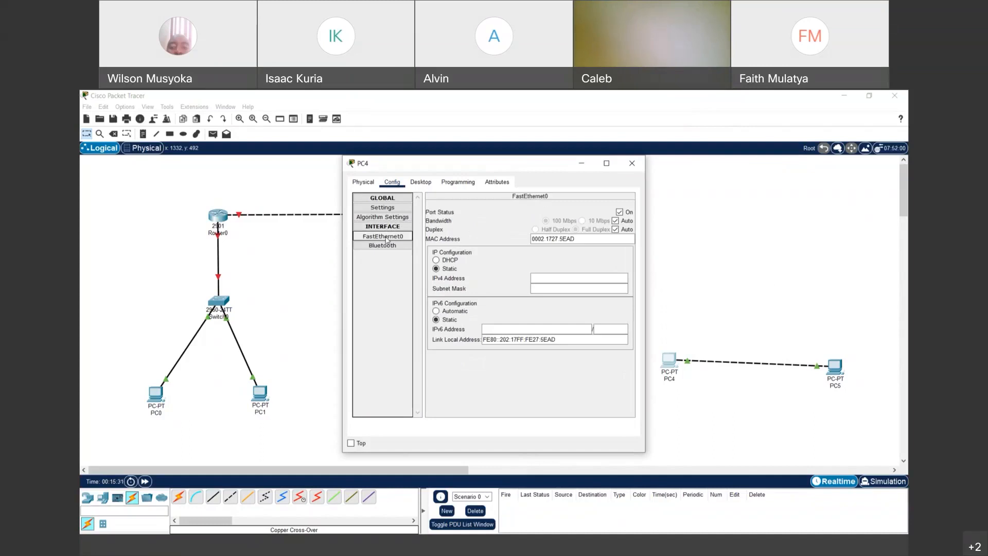
- Give PC4's FastEthernet0 the IPv4 address 10.10.0.1 with default mask 255.0.0.0
left_click(561, 276)
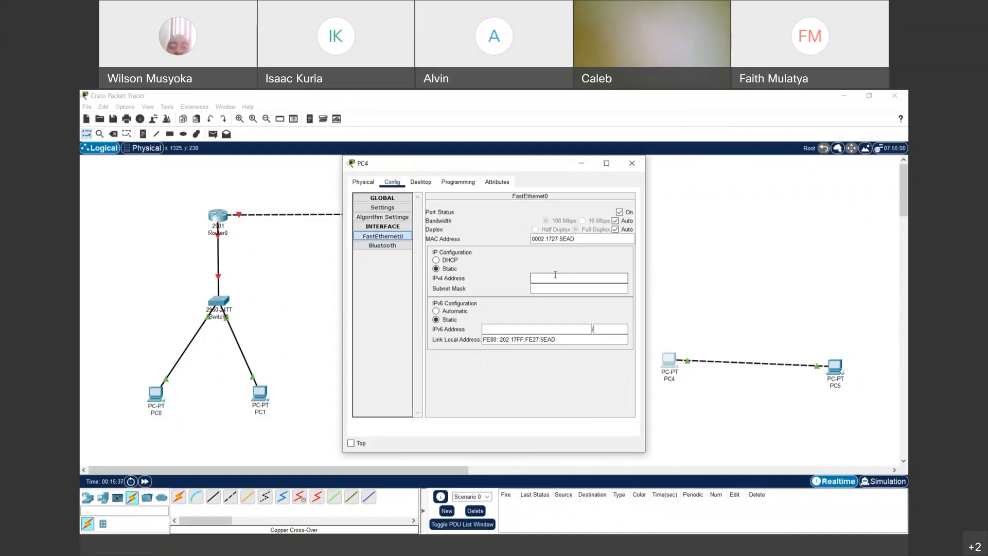
type("10.10.0.1")
left_click(547, 288)
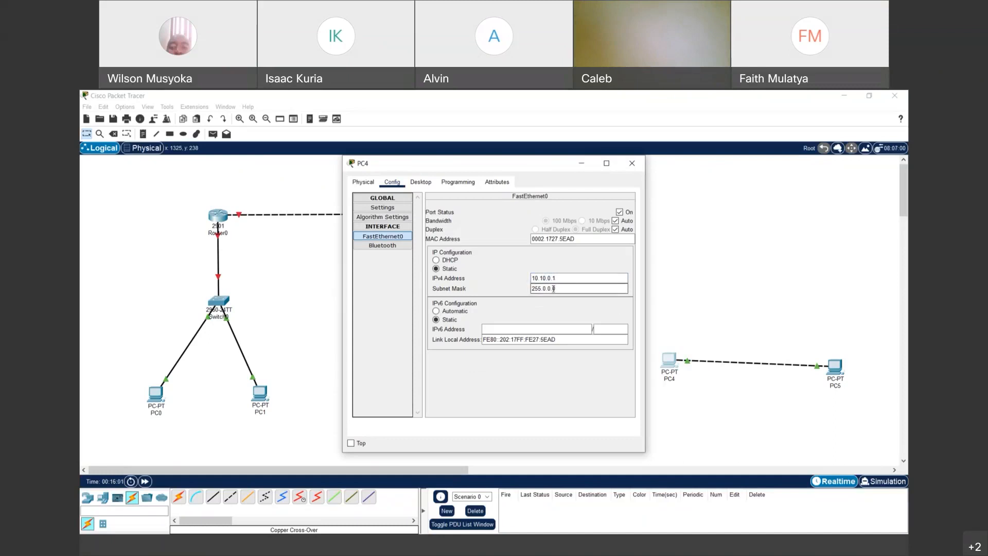
- Collapse the Global group, recheck PC4's FastEthernet0 settings, and close PC4's window
left_click(382, 199)
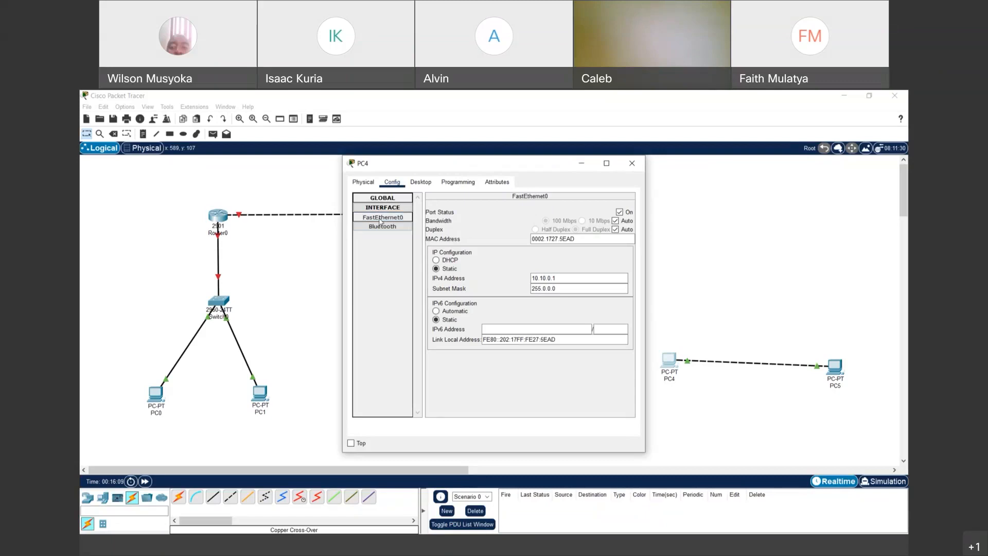
left_click(371, 220)
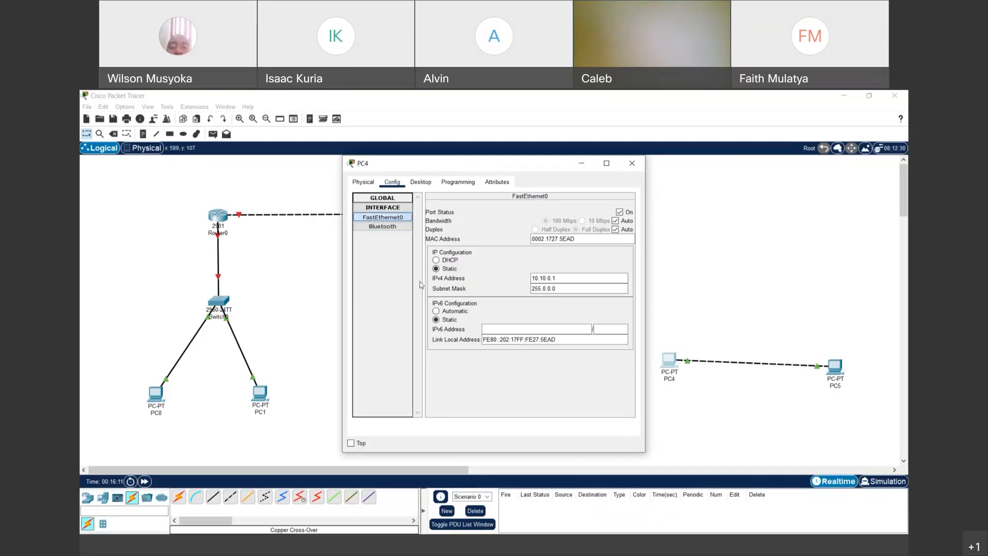
left_click(633, 169)
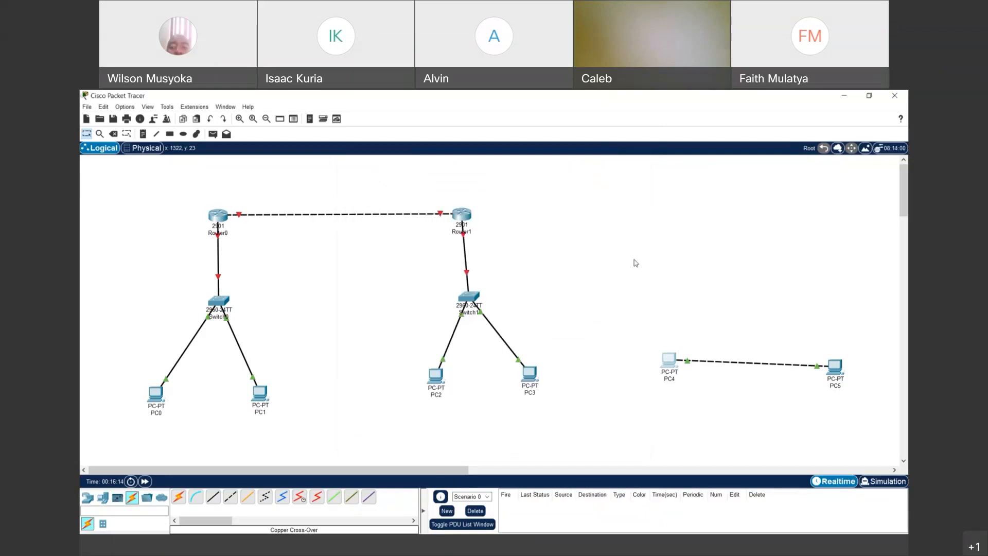
- Set PC5's FastEthernet0 to static IPv4 10.10.0.2 with mask 255.0.0.0
left_click(836, 370)
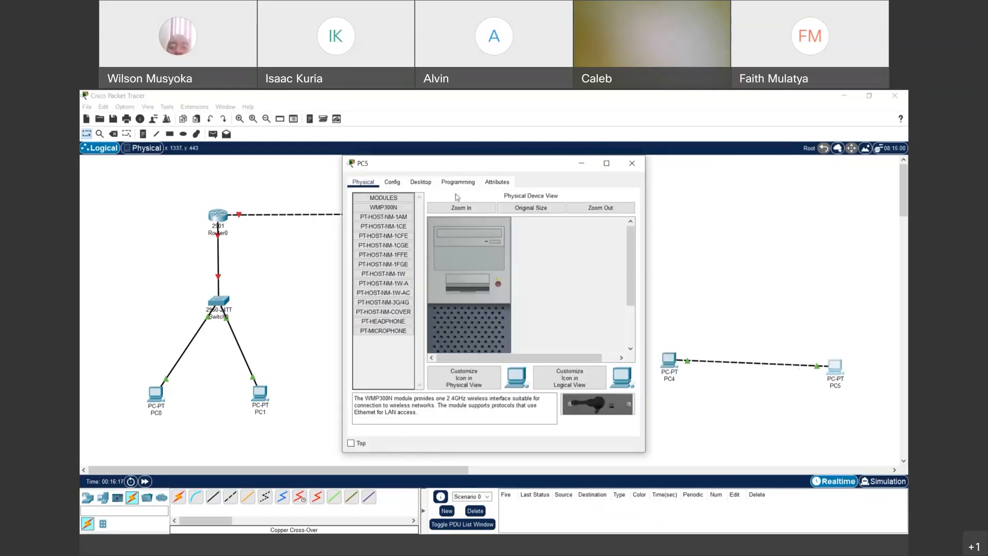
left_click(421, 185)
left_click(399, 185)
left_click(381, 237)
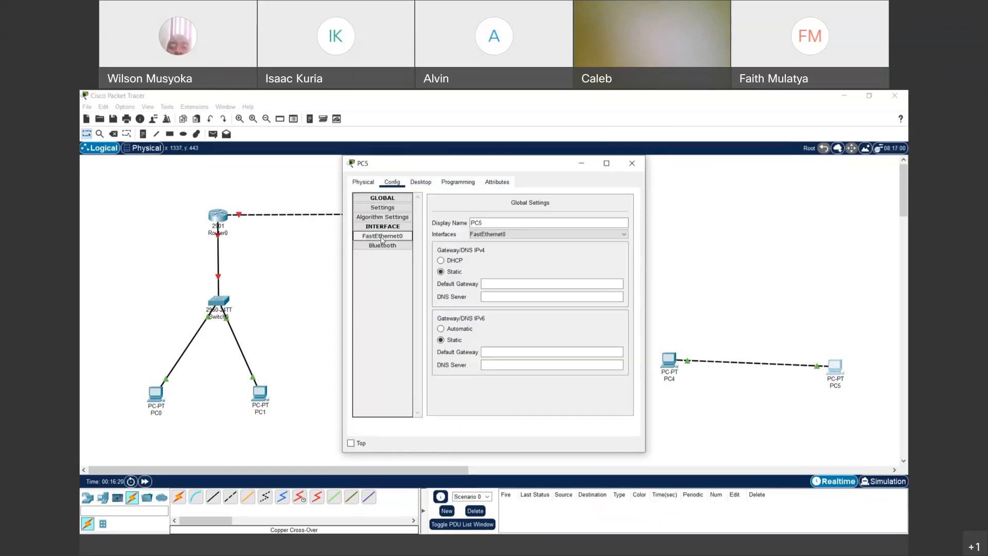
left_click(556, 280)
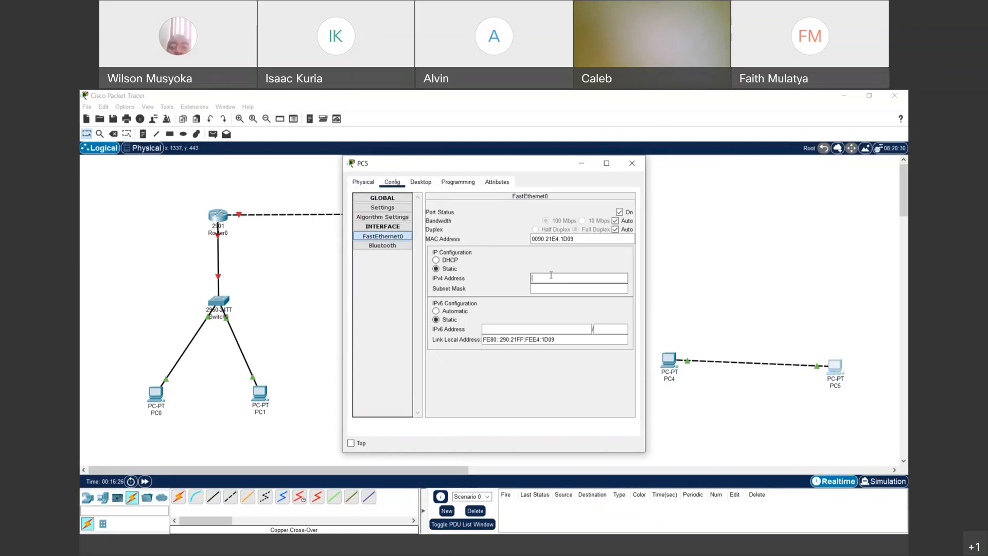
type("10.10.0.2")
key("Tab")
- Close PC5's window and bring up PC4's device window
left_click(829, 169)
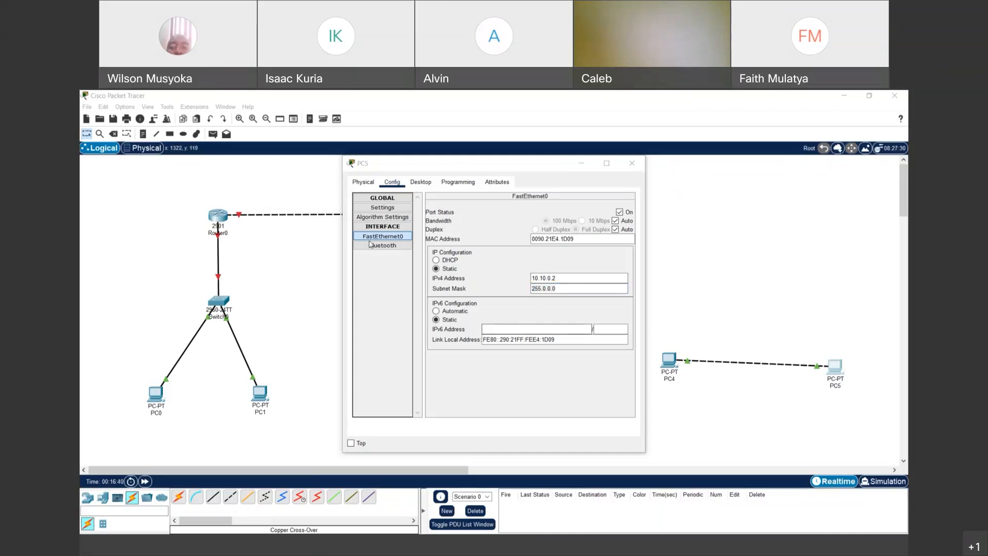
left_click(633, 164)
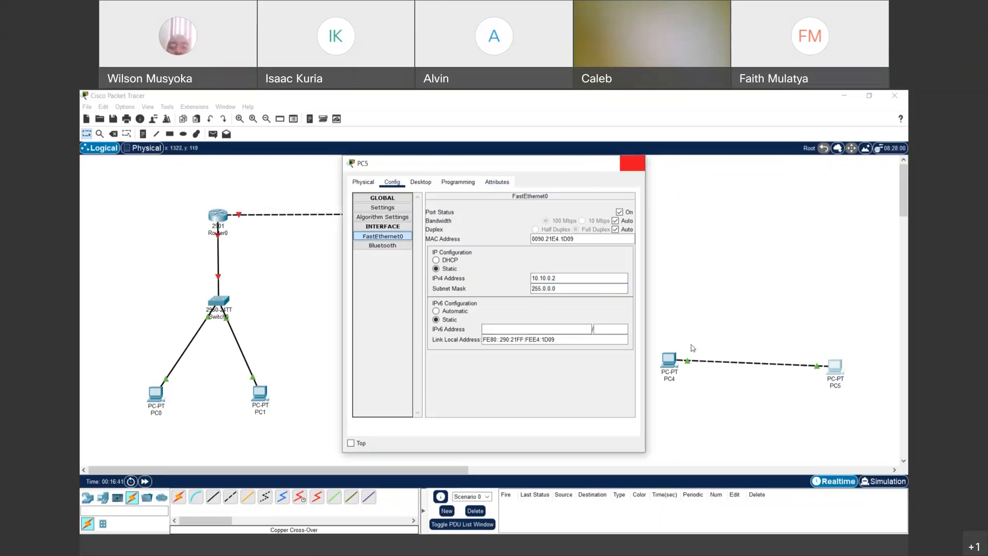
left_click(669, 362)
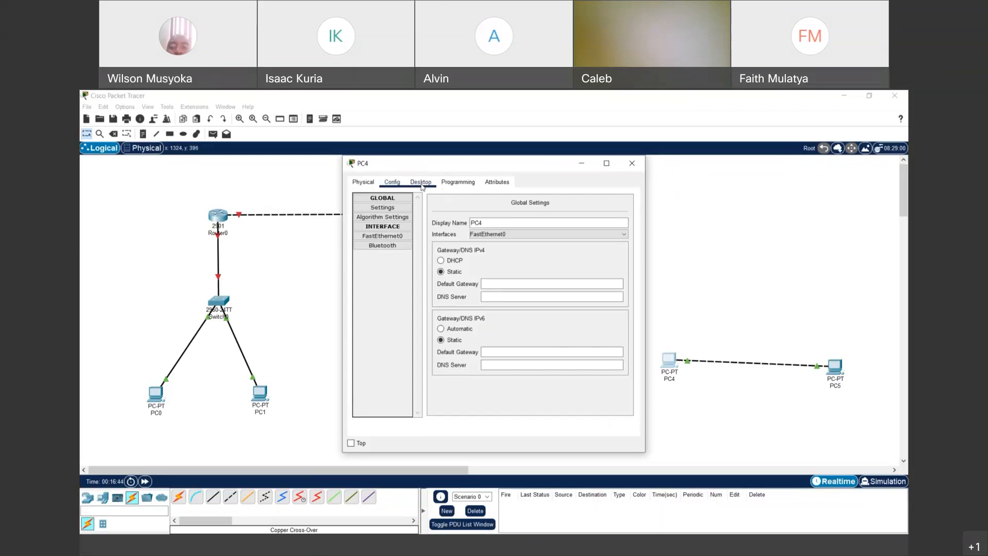
- Rerun ipconfig in PC4's Command Prompt, showing 10.10.0.1 with mask 255.0.0.0
left_click(421, 183)
left_click(544, 215)
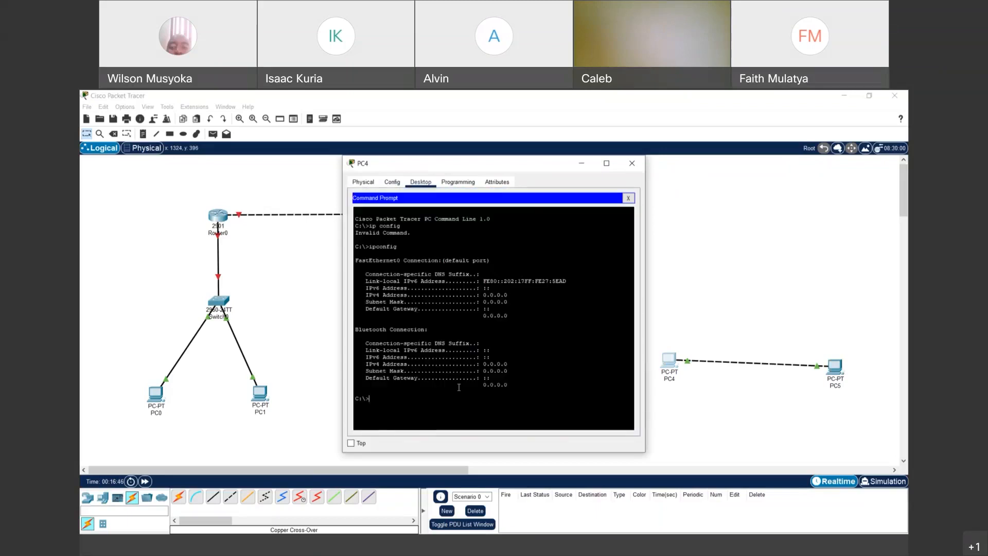
key("Up")
key("Return")
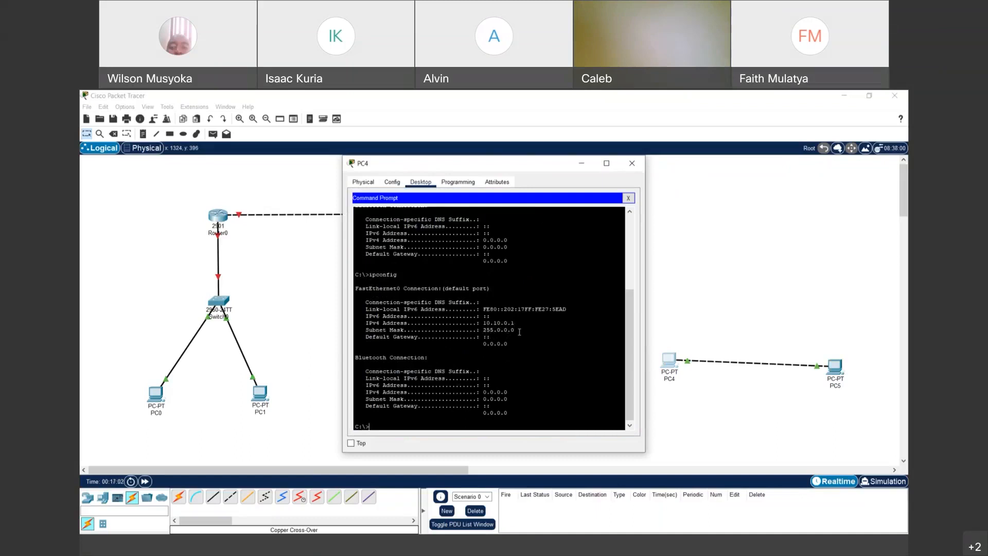
- Run ipconfig in PC5's Command Prompt, showing 10.10.0.2 with mask 255.0.0.0
left_click(836, 377)
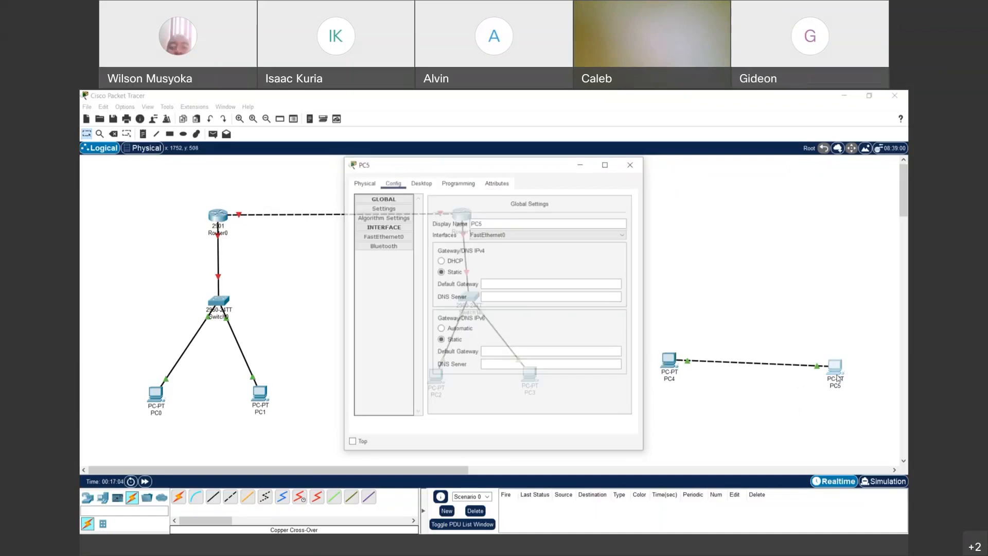
left_click(417, 184)
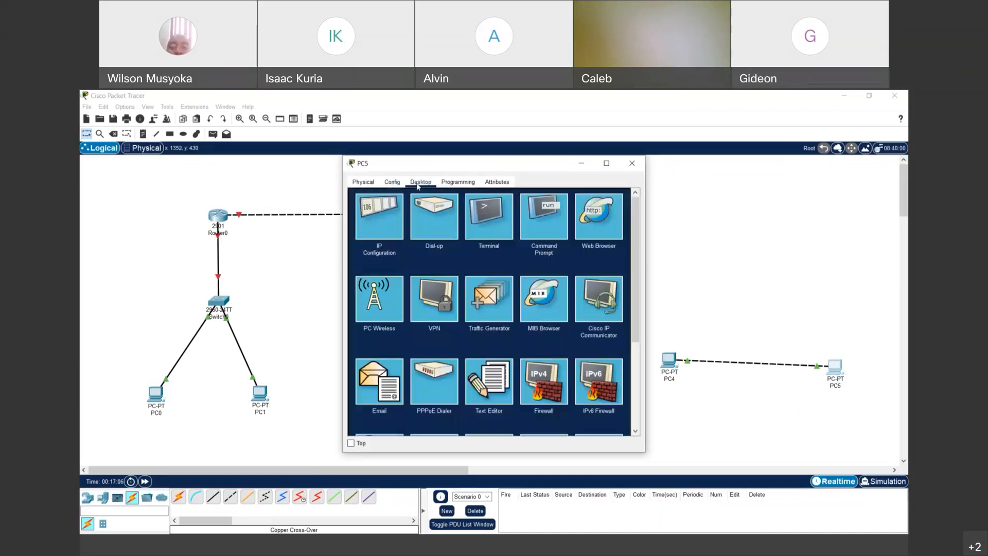
left_click(539, 223)
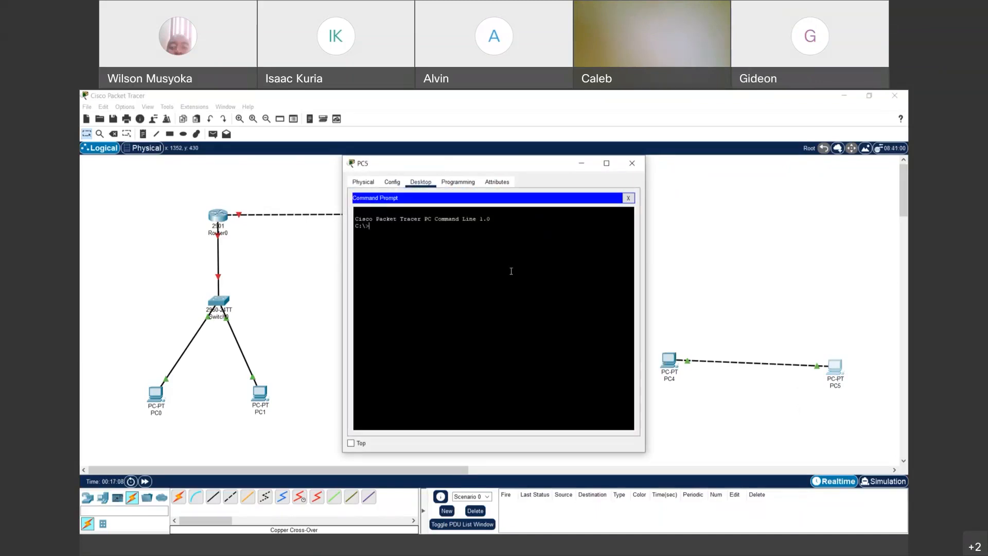
type("ipconfig")
key("Return")
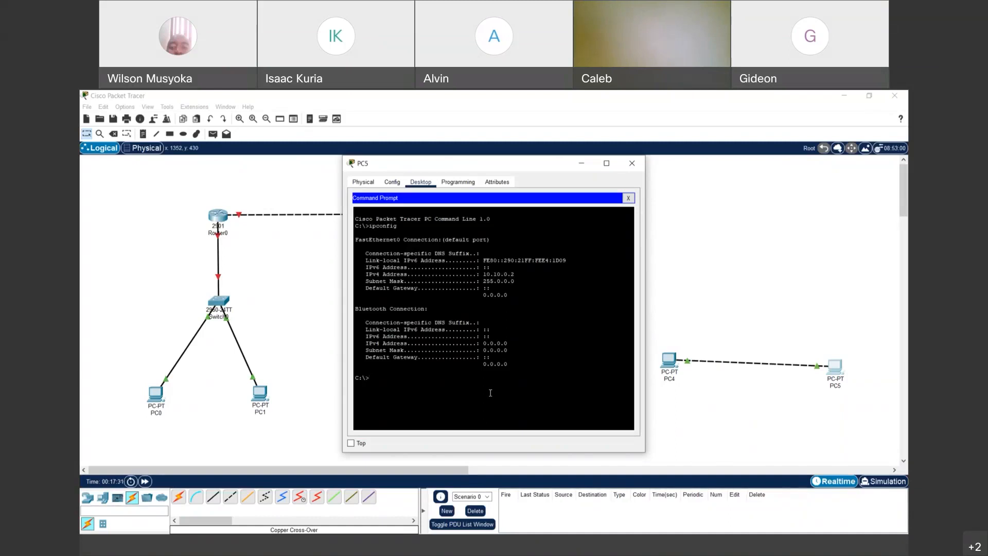
- Ping 10.10.0.1 from PC5, getting four replies with 0% loss, then close PC5's window
type("ping 10.10.0.1")
key("Return")
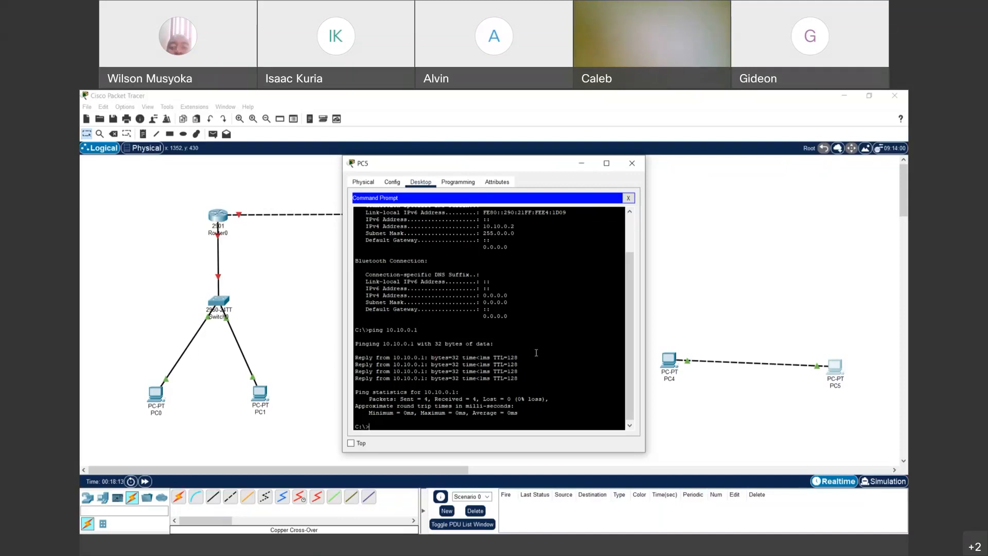
left_click(863, 212)
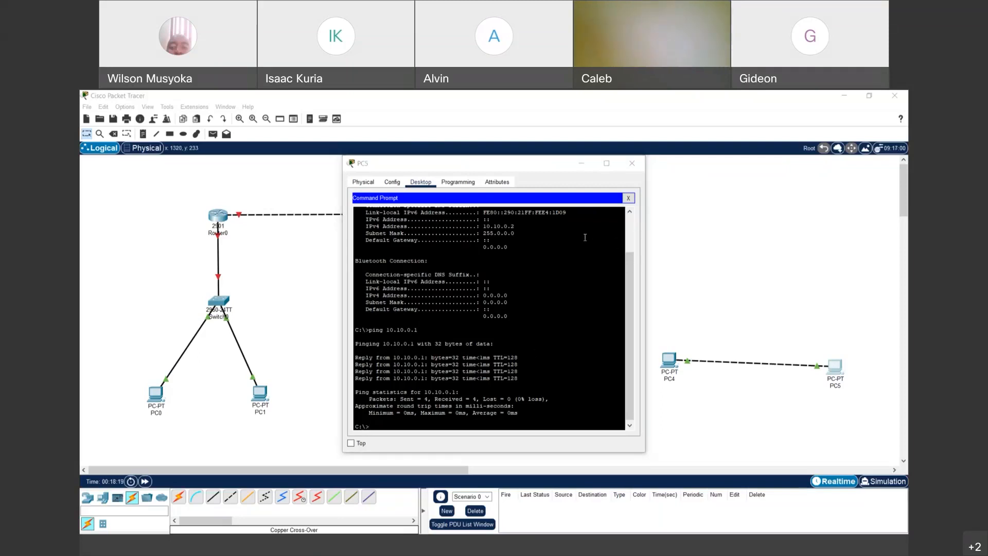
left_click(631, 164)
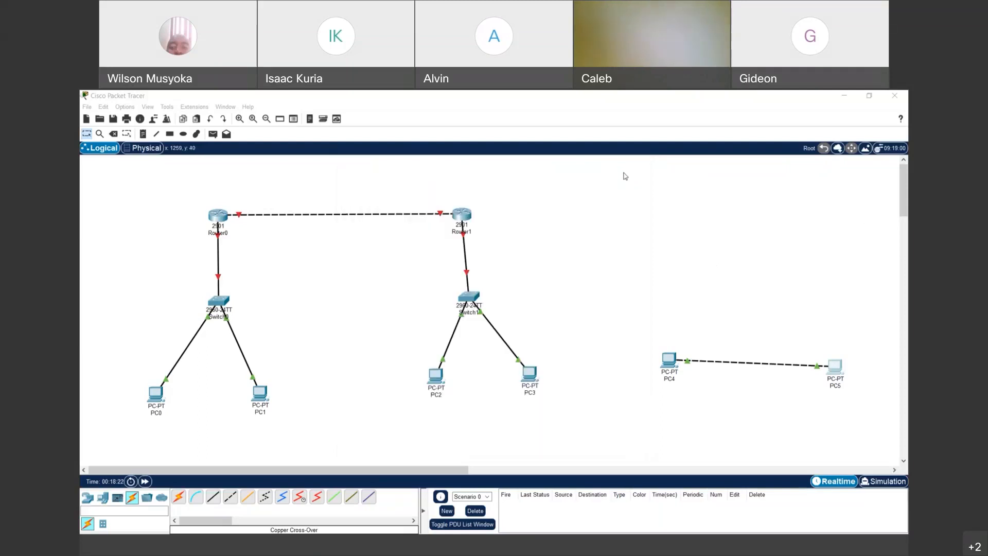
- Open Router0, zoom in on its Cisco 2900 chassis, and scroll right to the rear
left_click(213, 222)
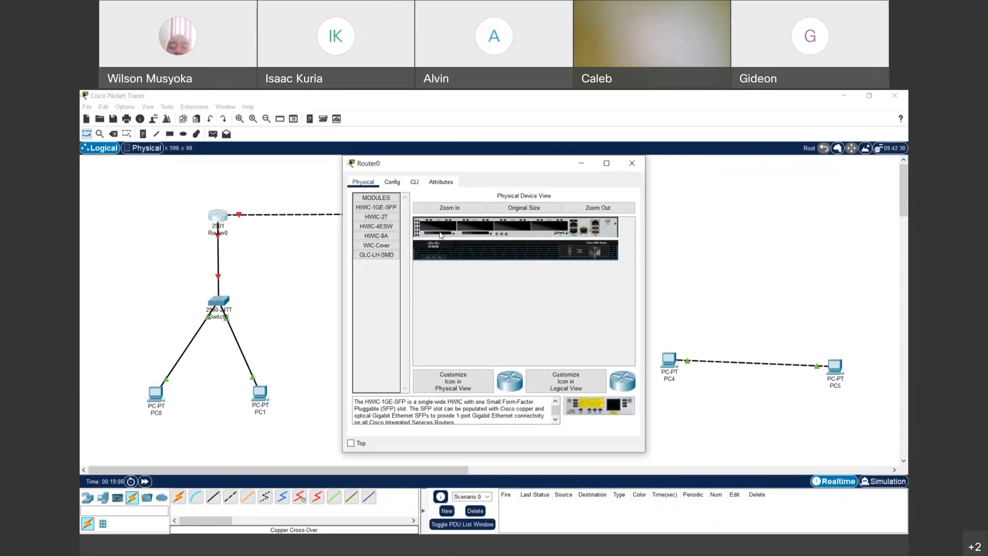
left_click(468, 208)
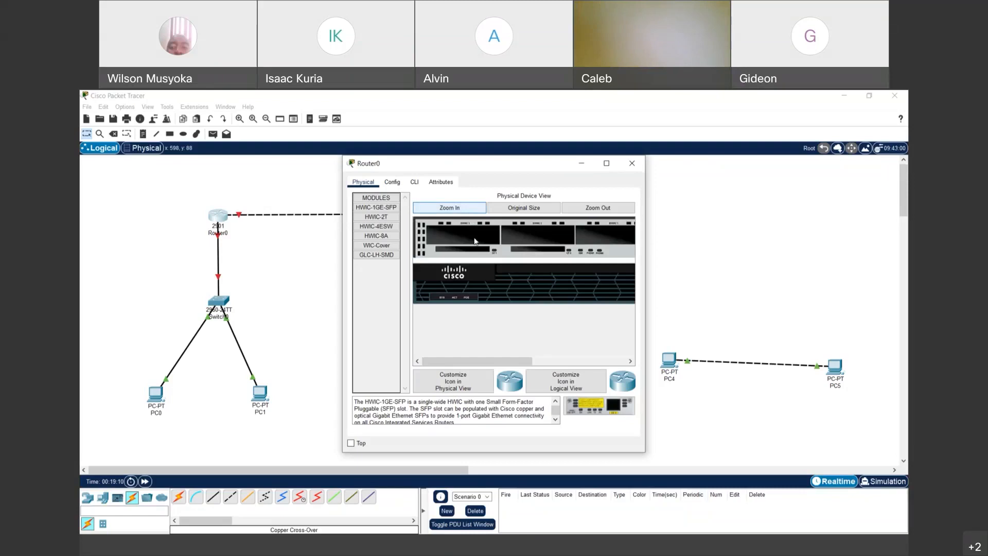
mouse_move(489, 363)
left_mouse_down()
mouse_move(504, 363)
mouse_move(472, 362)
left_mouse_up()
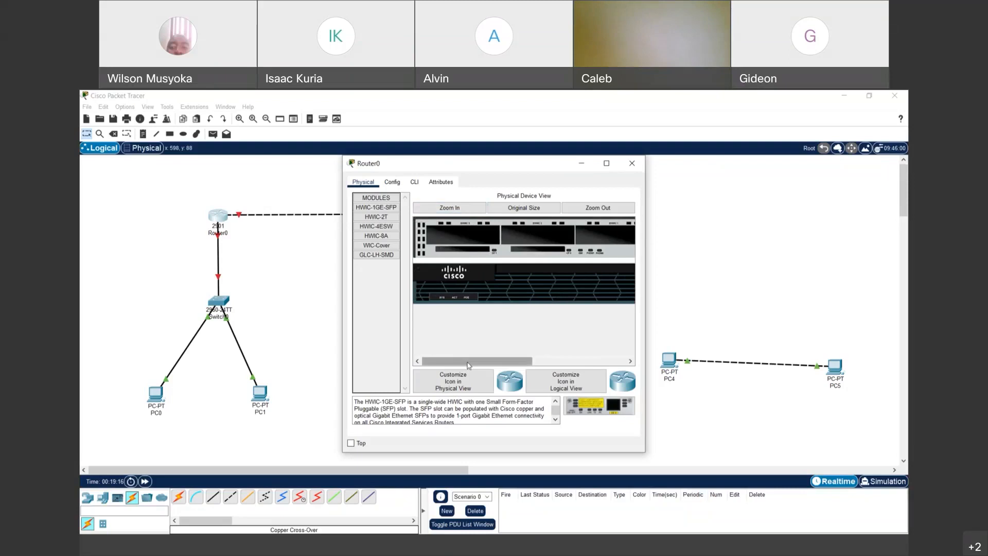
left_click_drag(473, 367, 550, 361)
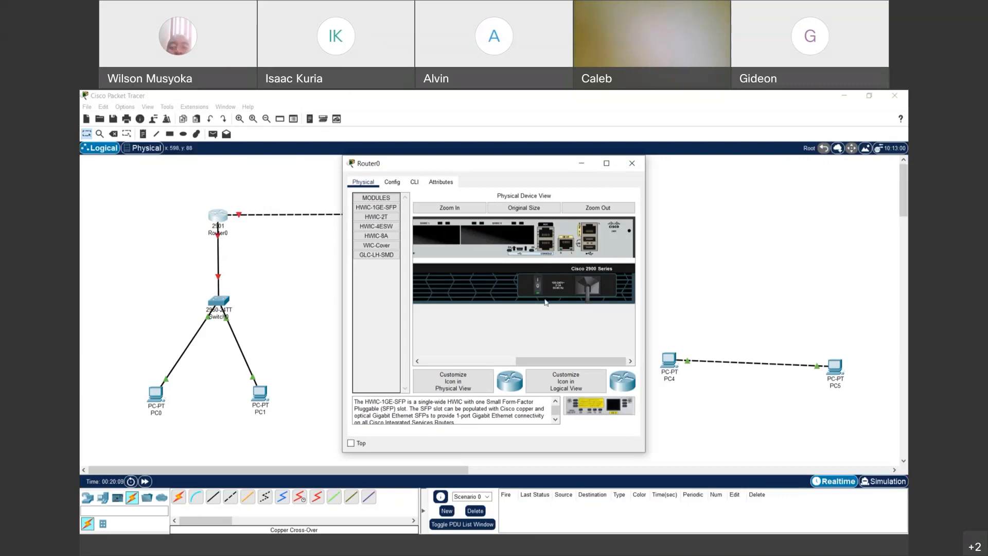
- Scroll Router0's physical view back left and restore the picture to Original Size
mouse_move(551, 361)
left_mouse_down()
mouse_move(463, 365)
mouse_move(556, 365)
mouse_move(532, 365)
left_mouse_up()
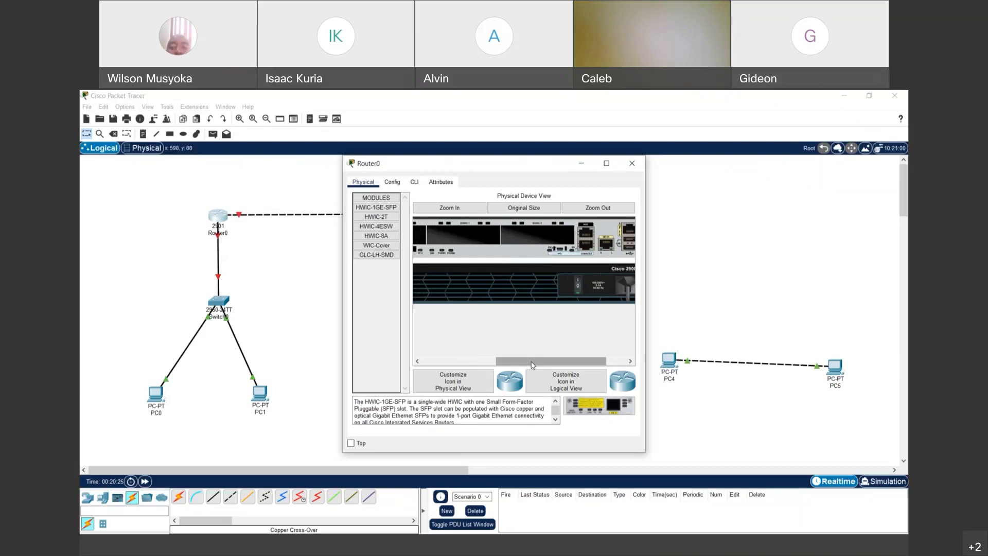
left_click_drag(532, 364, 452, 372)
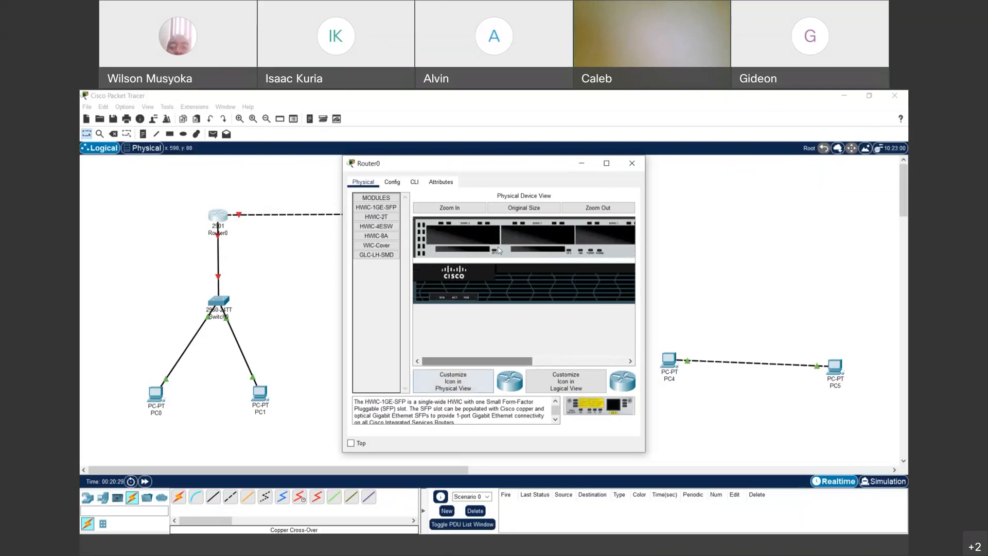
left_click(521, 212)
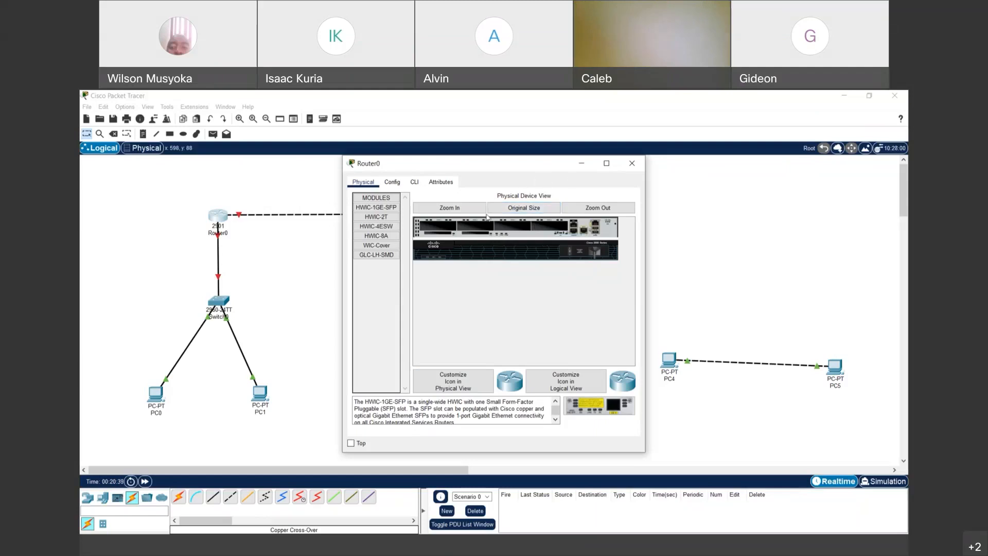
- Change the router's Config display name from Router0 to R1
left_click(396, 184)
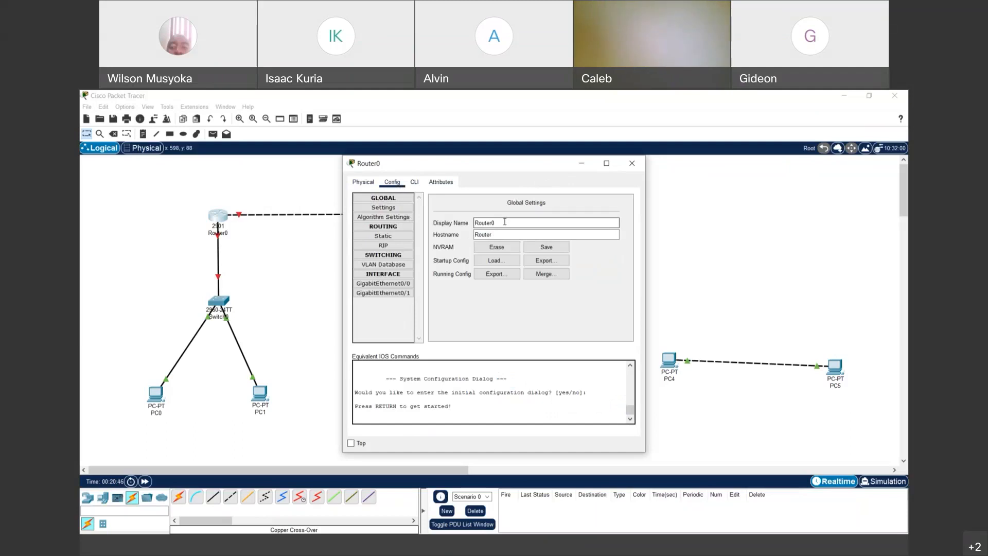
left_click_drag(504, 221, 475, 223)
type("R1")
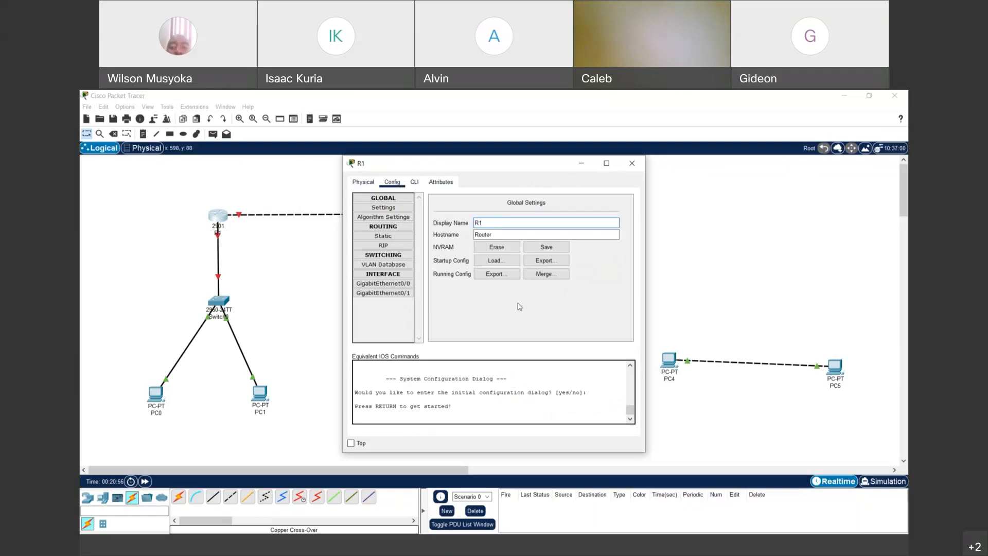
- Start R1's IOS CLI session and reach the Router> user prompt
left_click(413, 183)
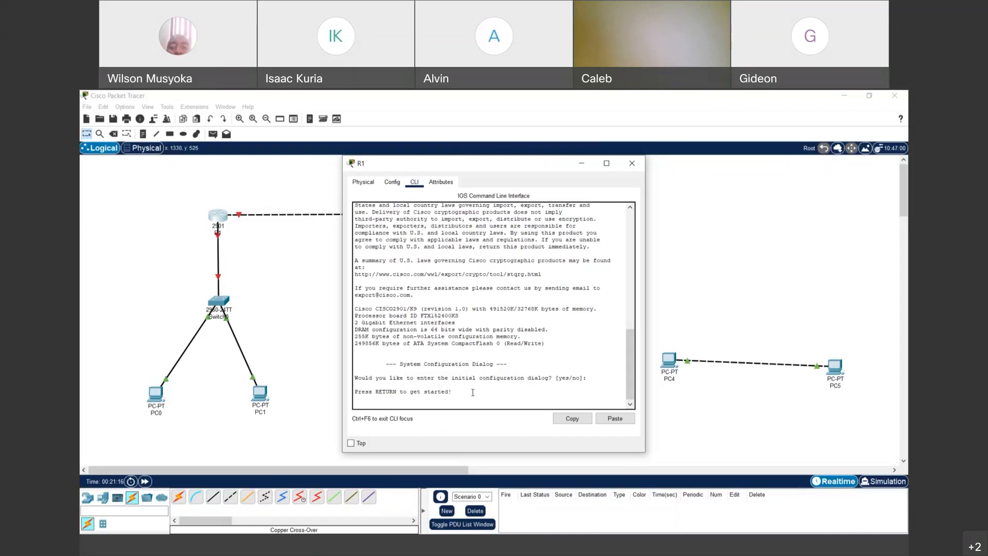
key("Return")
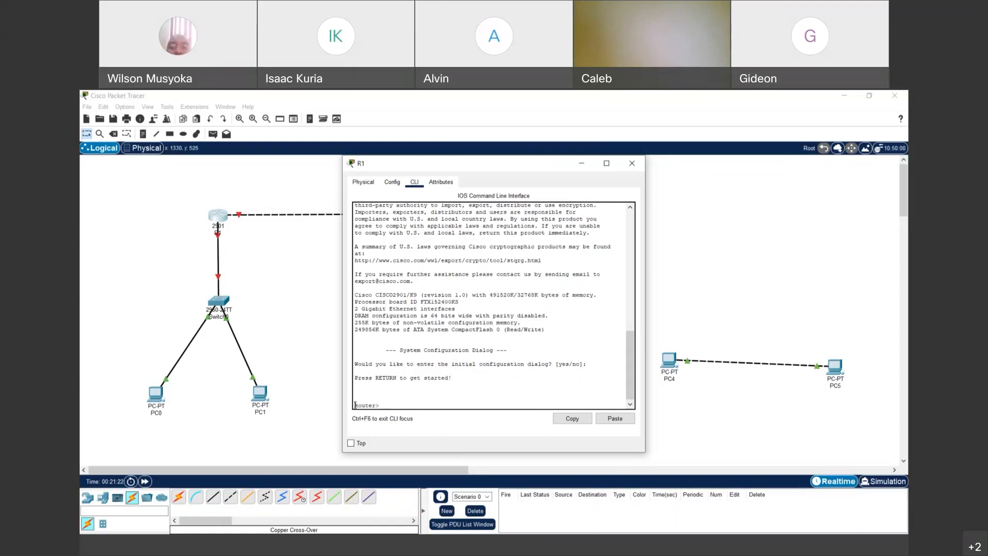
left_click_drag(364, 405, 386, 404)
left_click(386, 404)
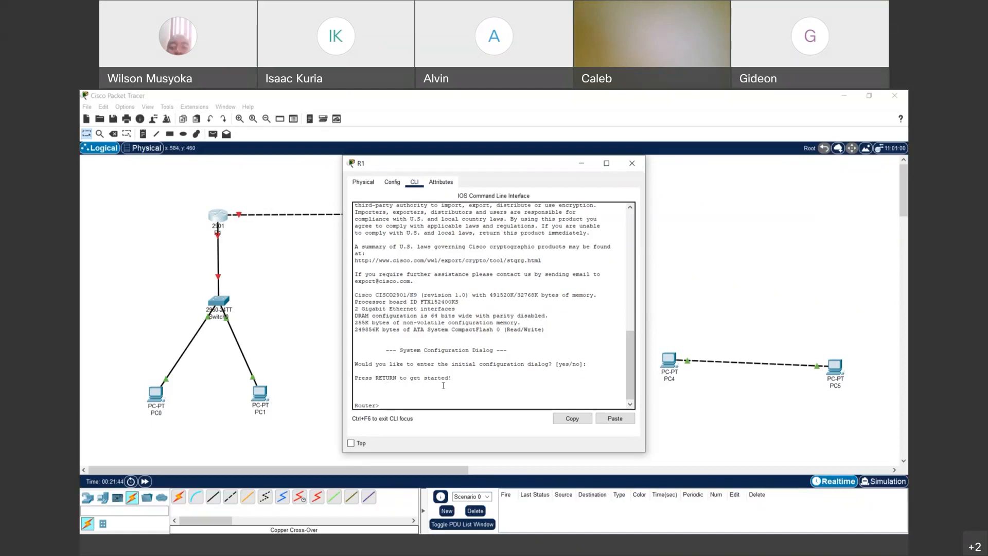
type("user exec mo")
type("allows connection with other devices,")
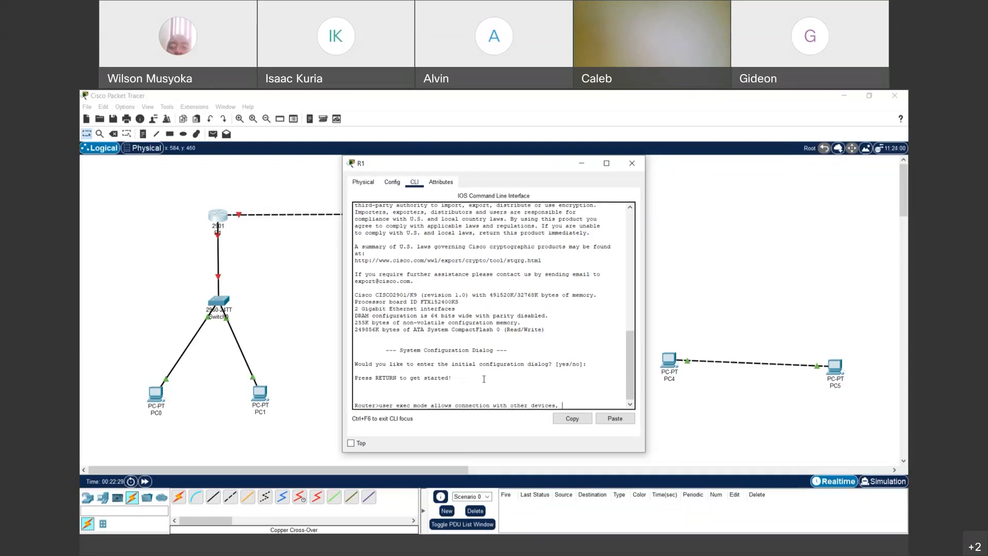
type("perform basic tests")
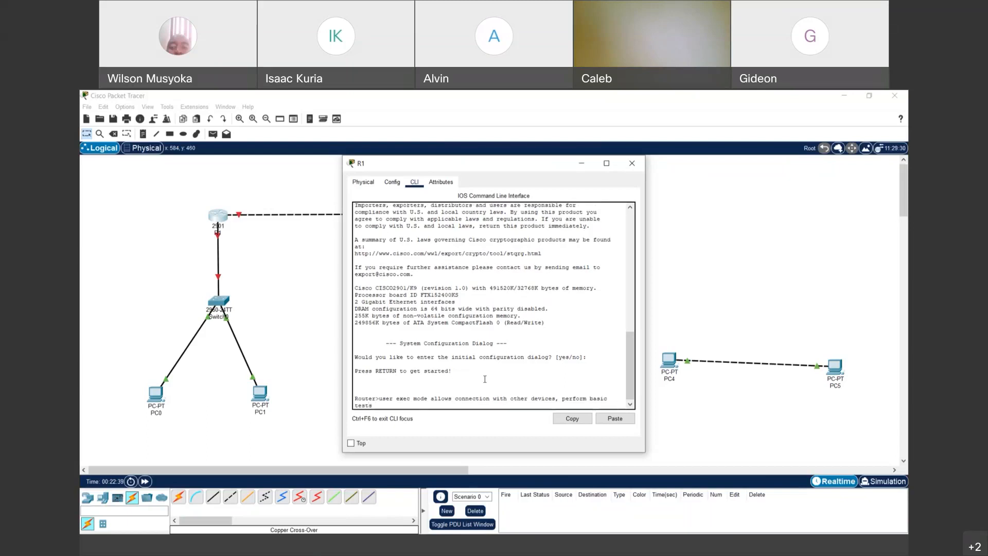
type(", temporarily change terminal setting")
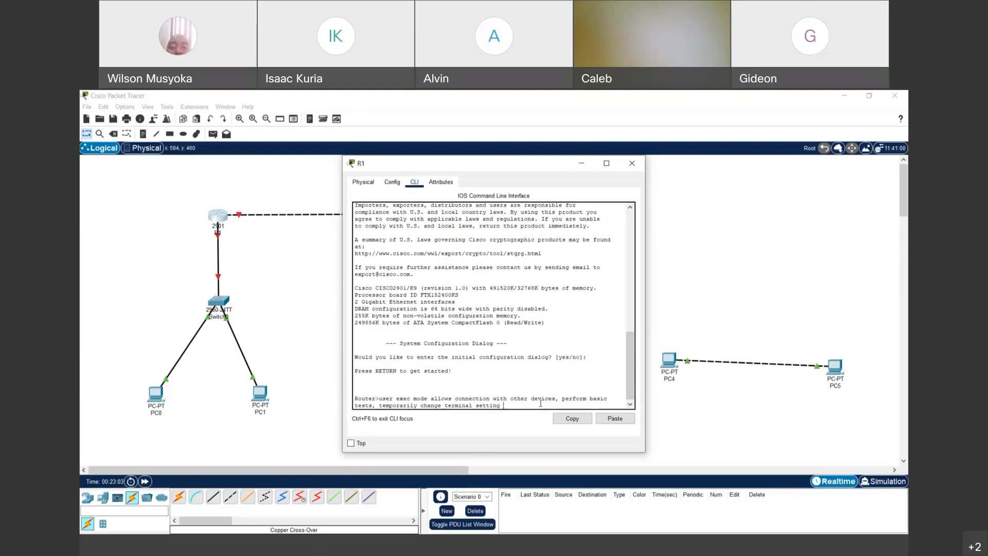
key("Return")
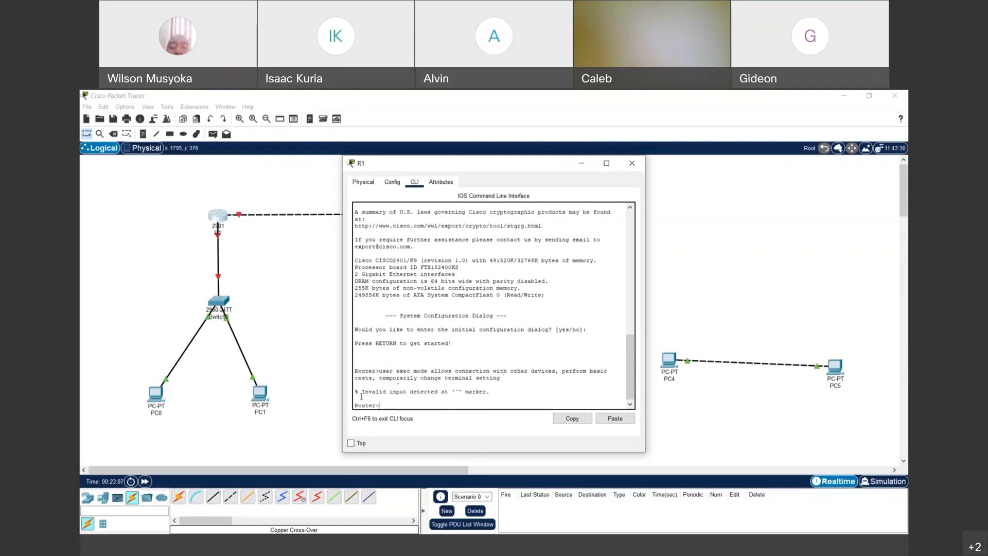
left_click_drag(357, 391, 491, 392)
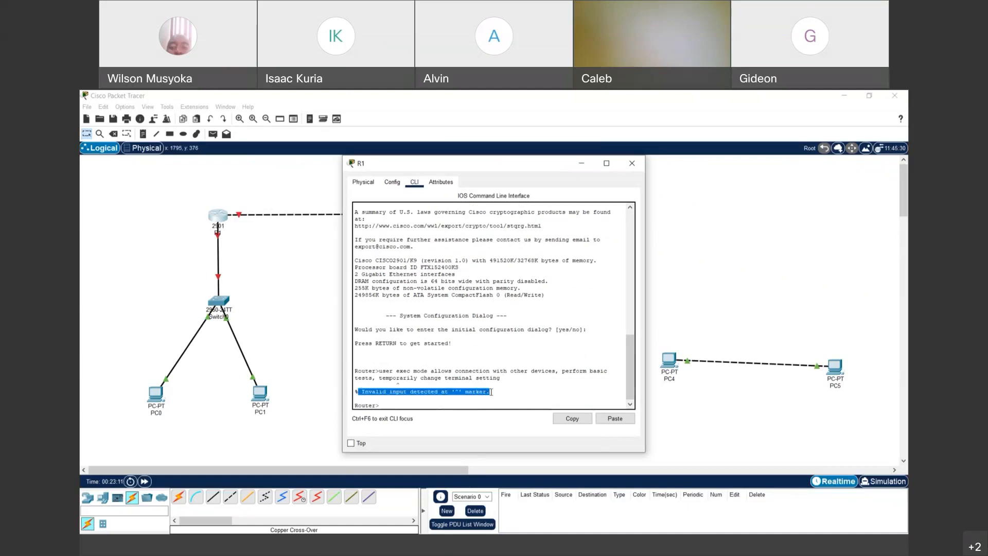
left_click(395, 406)
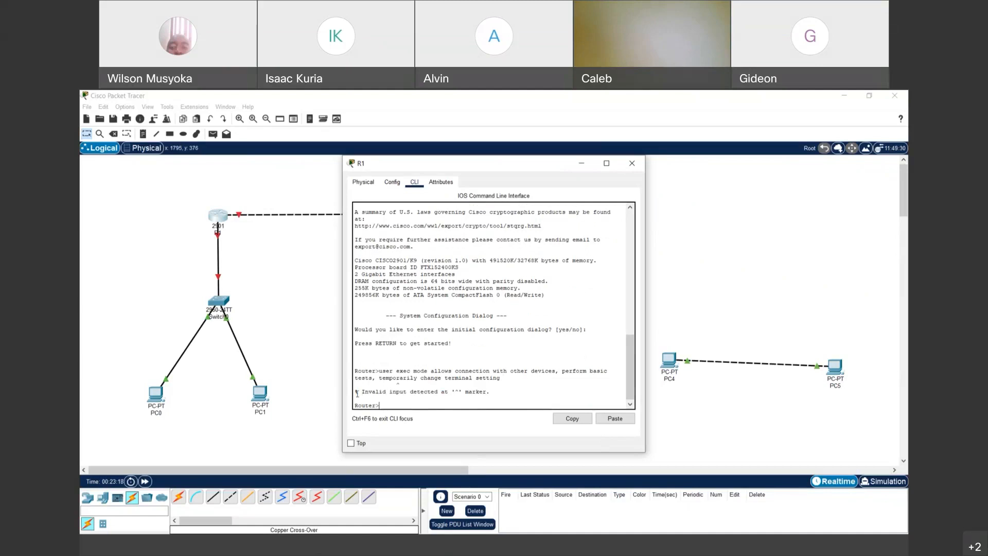
left_click_drag(355, 392, 501, 395)
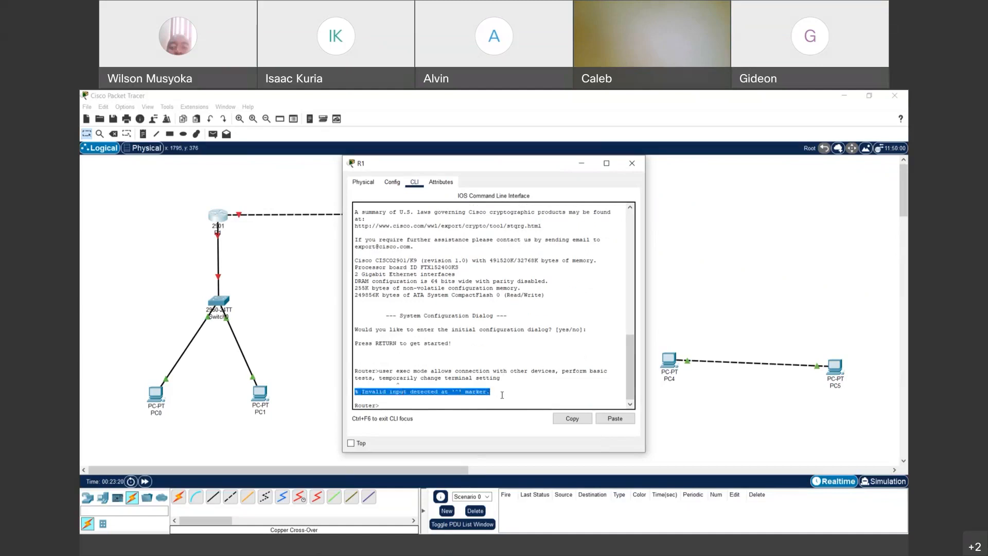
left_click(512, 378)
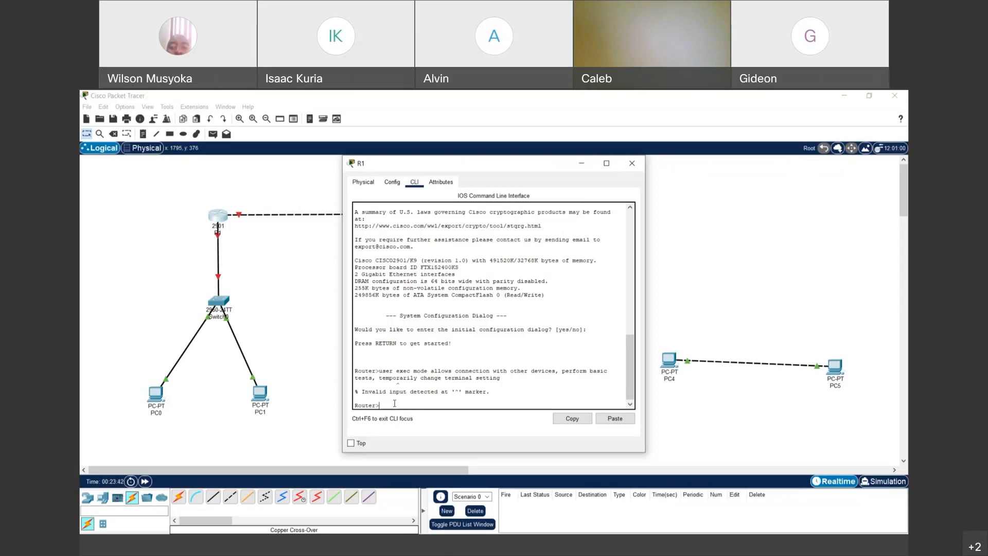
- List R1's user-mode commands with ? and highlight the enable, resume and show entries
type("?")
key("Return")
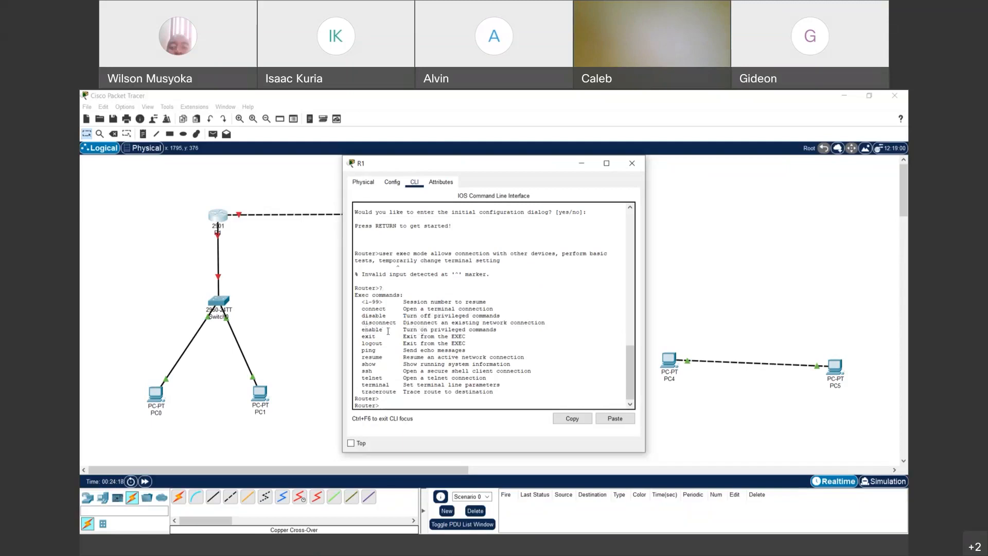
left_click_drag(365, 330, 379, 350)
left_click_drag(365, 357, 375, 357)
left_click_drag(366, 364, 403, 364)
- Highlight the ssh, telnet, terminal and traceroute descriptions, then enable again, back at Router>
left_click_drag(367, 370, 535, 368)
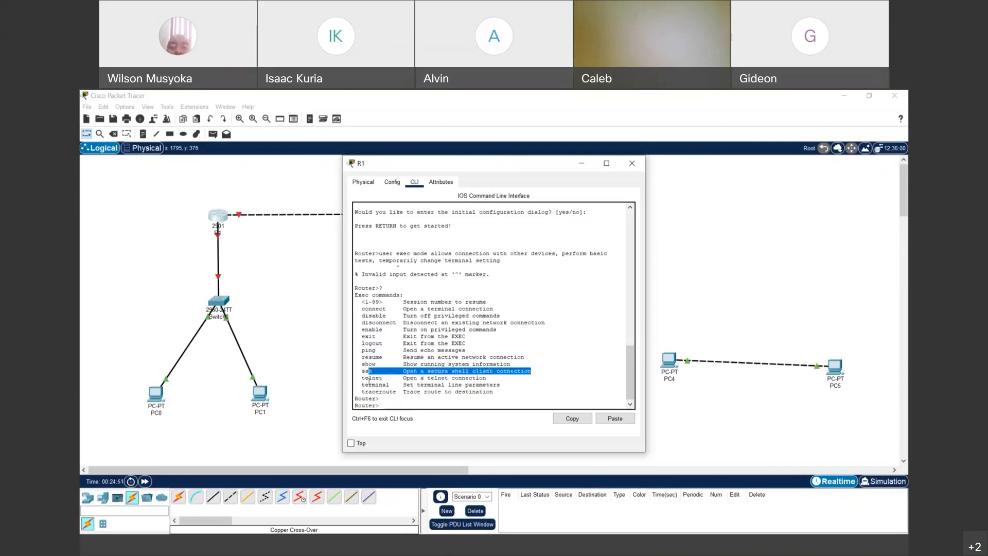
left_click_drag(361, 378, 501, 380)
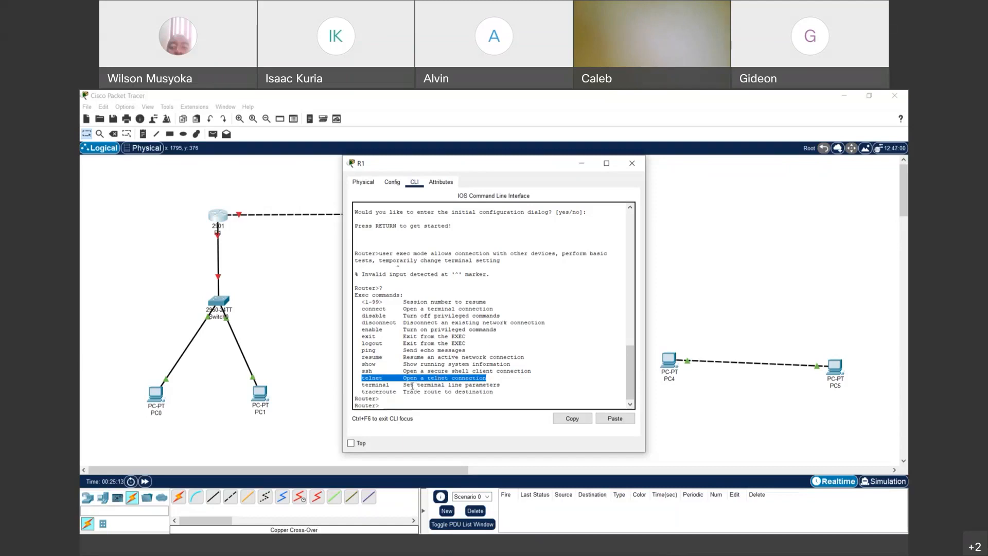
left_click_drag(401, 384, 515, 382)
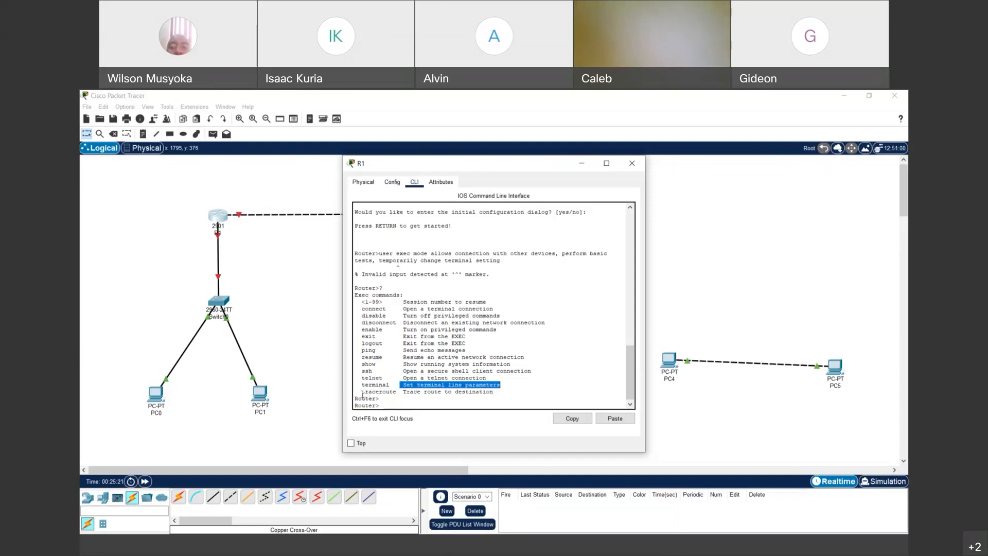
left_click_drag(361, 395, 494, 392)
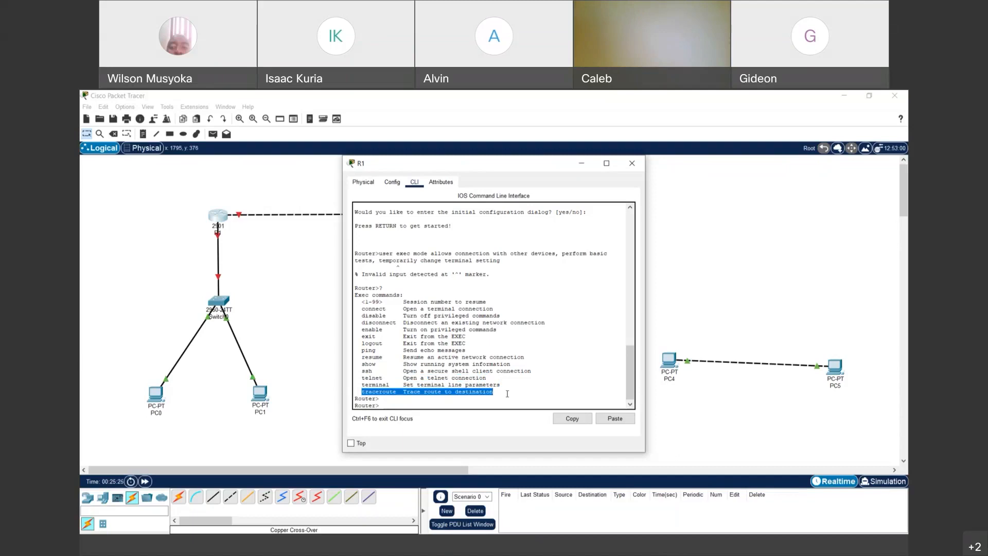
left_click(386, 405)
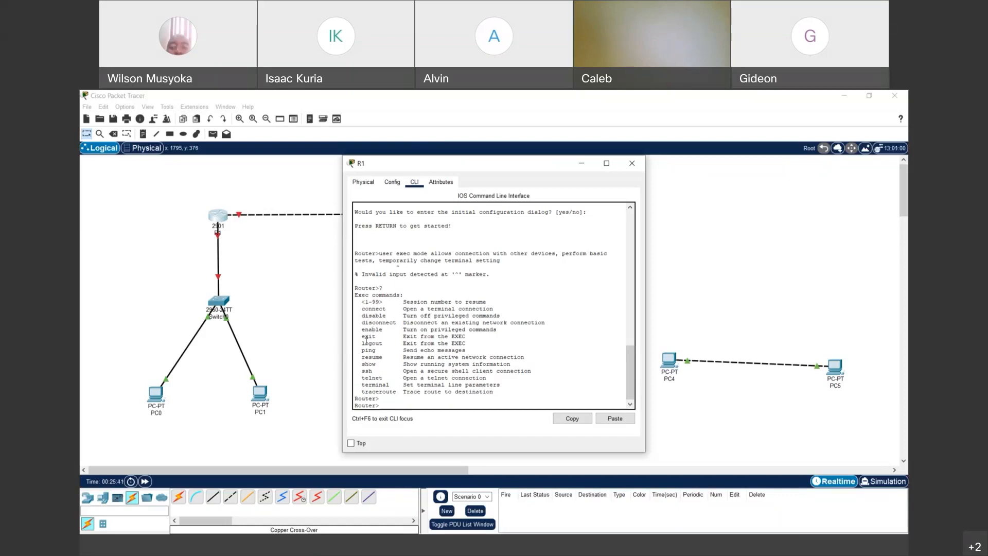
left_click_drag(366, 329, 382, 329)
left_click(422, 405)
- Run enable to reach the Router# privileged exec prompt
type("enable")
key("Return")
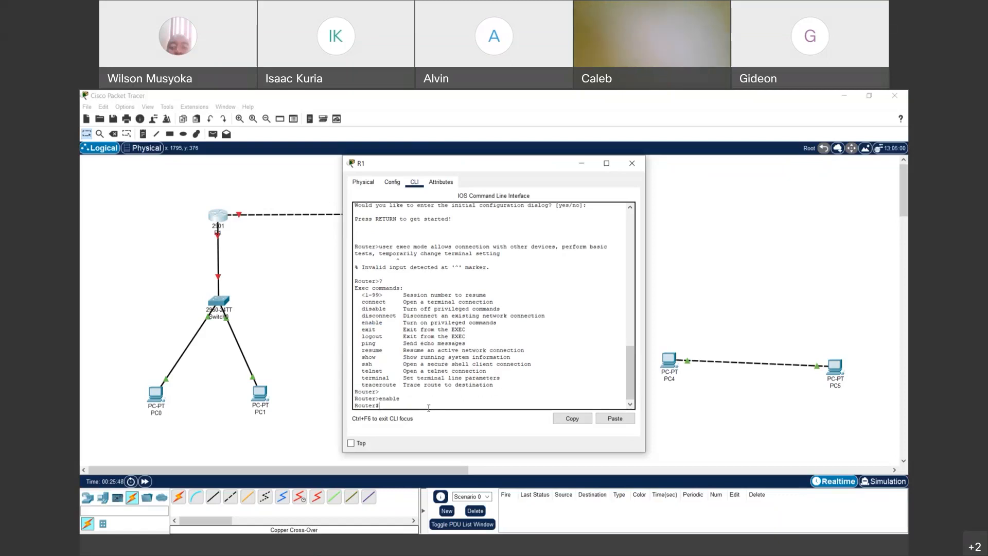
left_click_drag(354, 406, 384, 404)
left_click(384, 404)
- Enter the note 'Priviledged exec mode - allowas setting of parameters, high level testing, list more commands'
type("Priviledged")
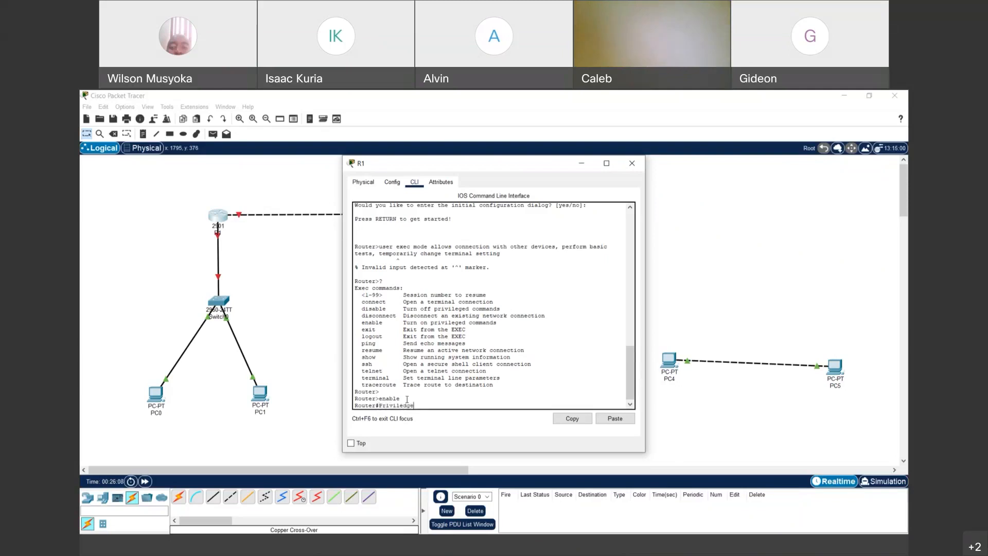
type(" exec mode")
type("- allowas setting of parameters")
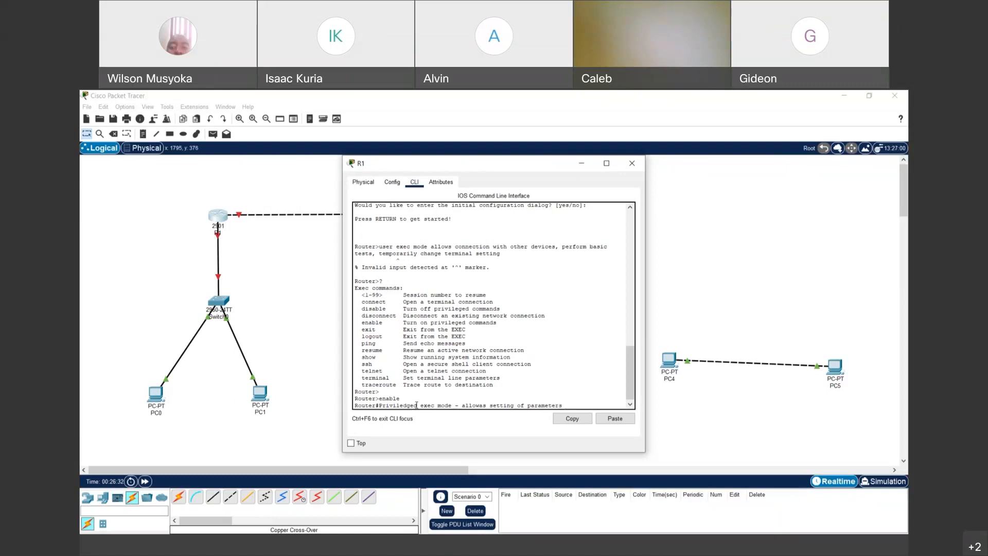
type(", high level testing")
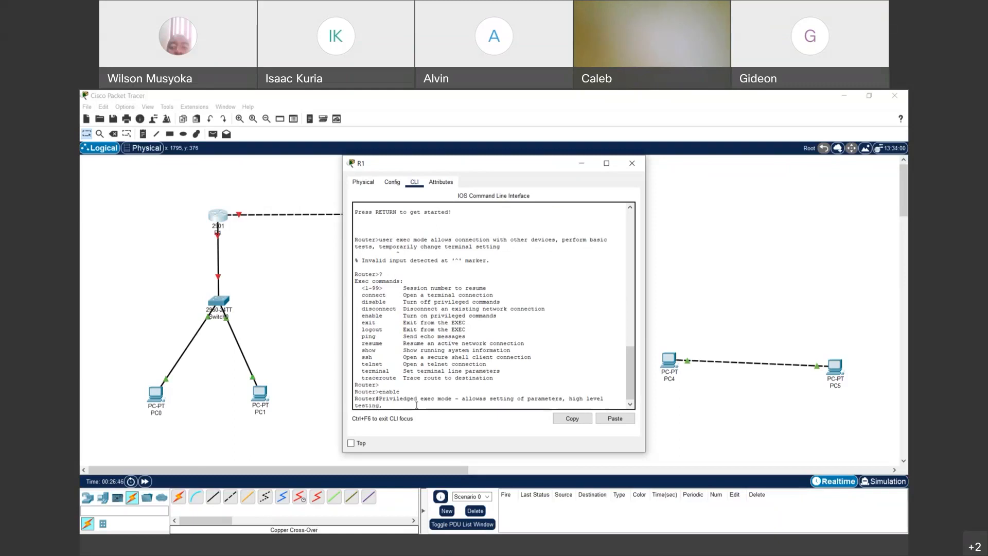
type(", list more commands")
key("Return")
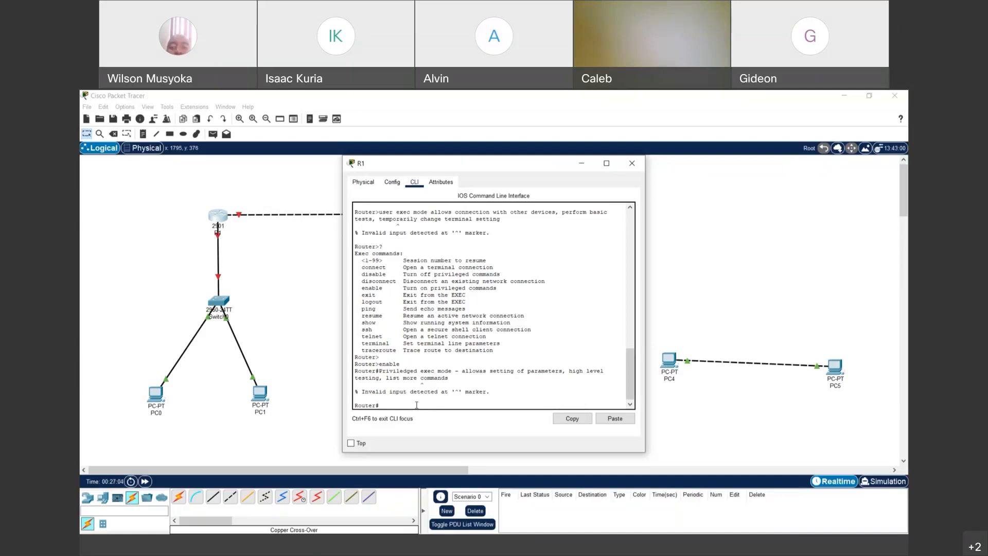
- Show all privileged exec commands with ? and Space, then type configure terminal
type("?")
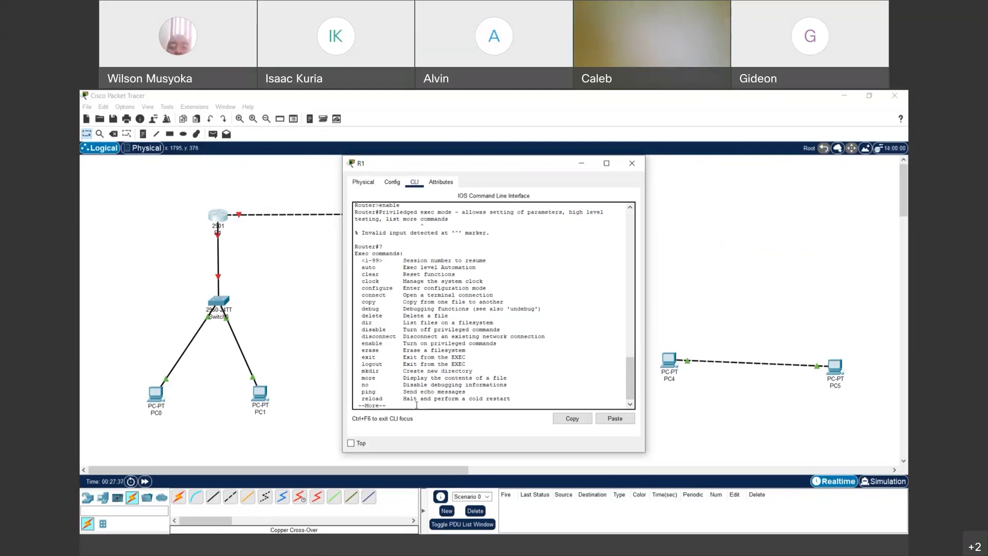
key("space")
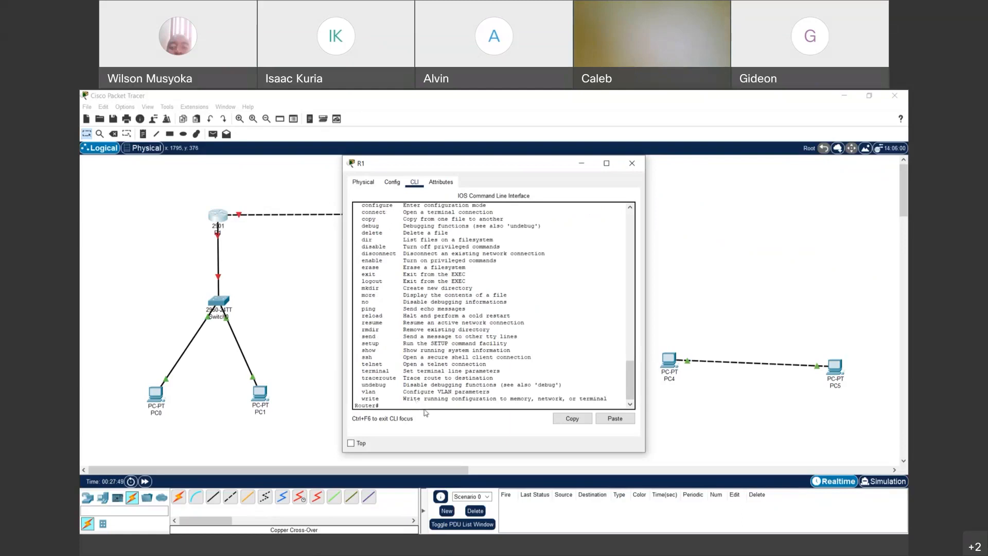
type("configure terminal")
- Run configure terminal to reach the Router(config)# global configuration prompt
key("Return")
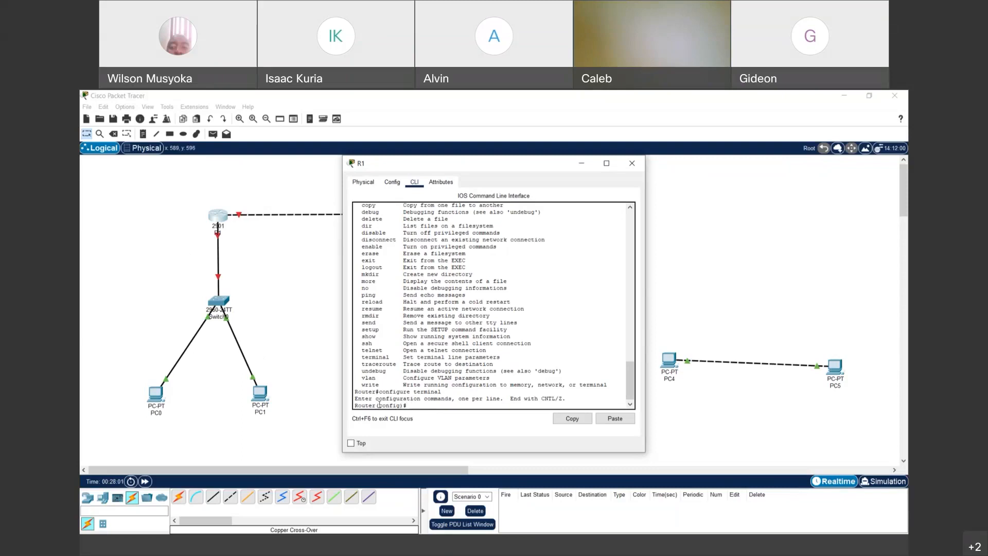
left_click_drag(379, 405, 420, 404)
left_click(419, 404)
- Enter the note 'Global confiuuration mode contains commands that modify the operation of the router'
type("Global confiuuration mode -")
type("contains comm")
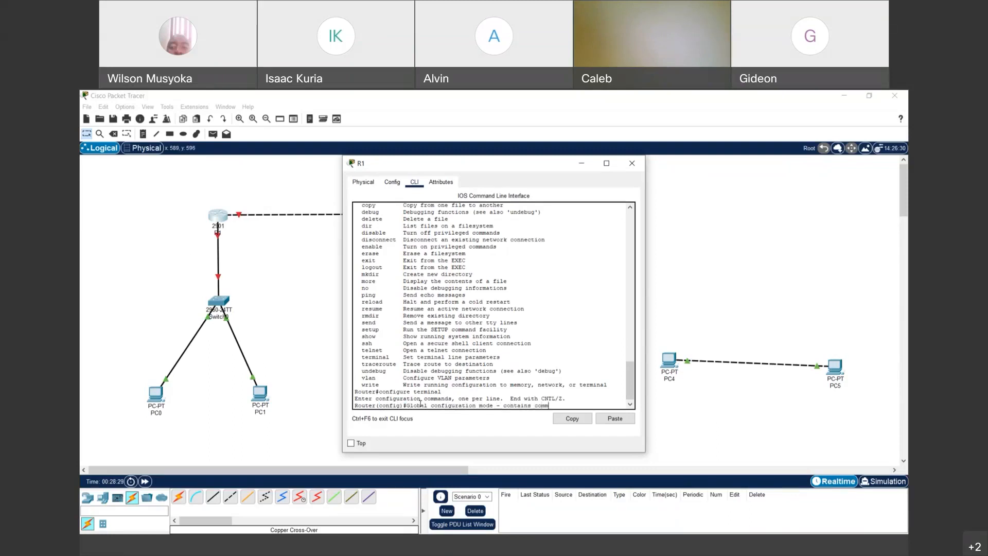
type("ands that modify the operation of the")
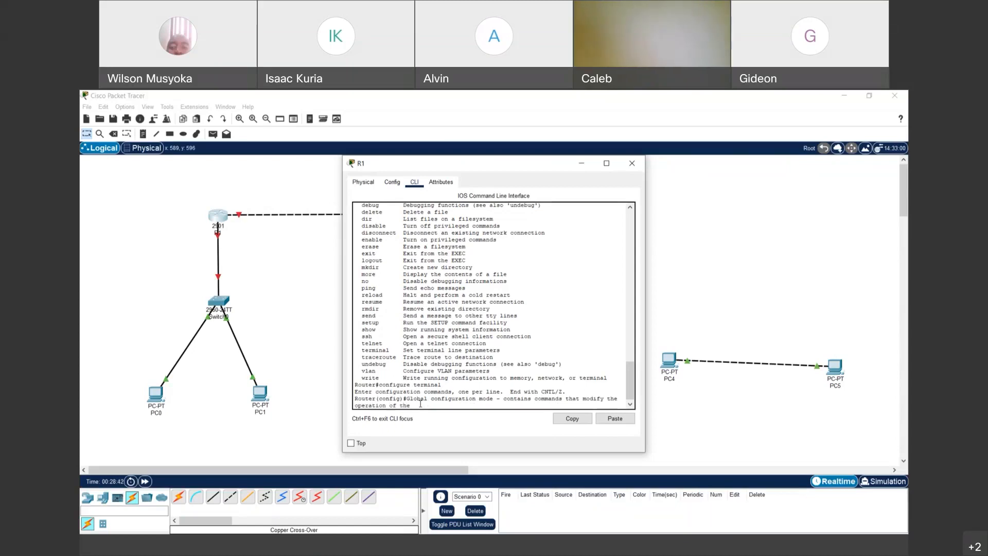
type(" router")
key("Return")
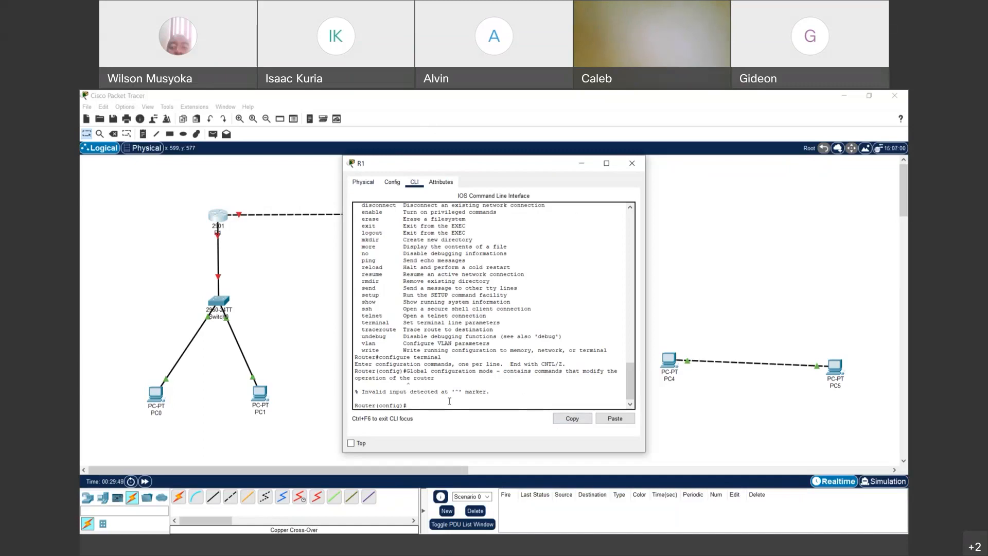
- Rename the router with the hostname command at the Router(config)# prompt
type("ostname R!")
key("Return")
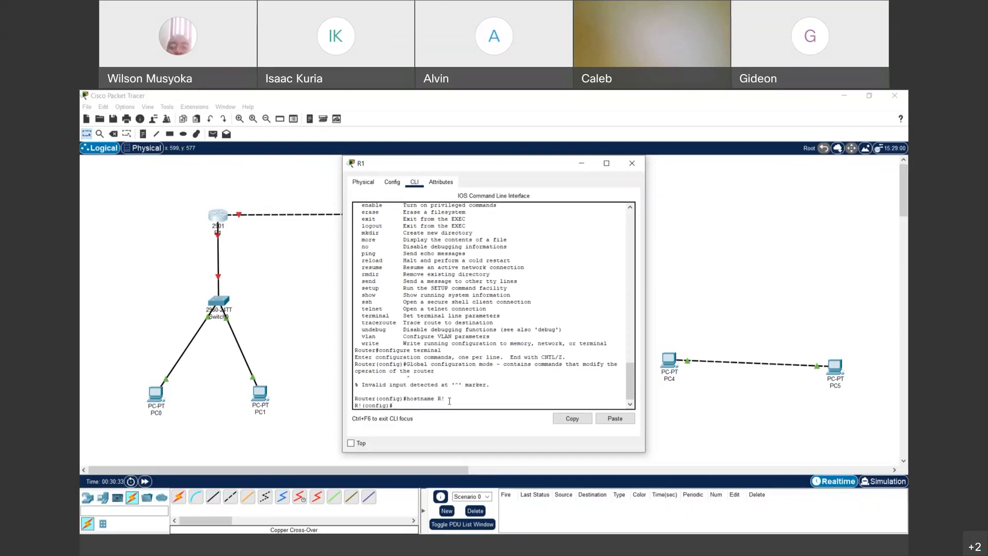
- Try password? at the config prompt and highlight the Unrecognized command error
type("Pas")
key("BackSpace")
type("password?")
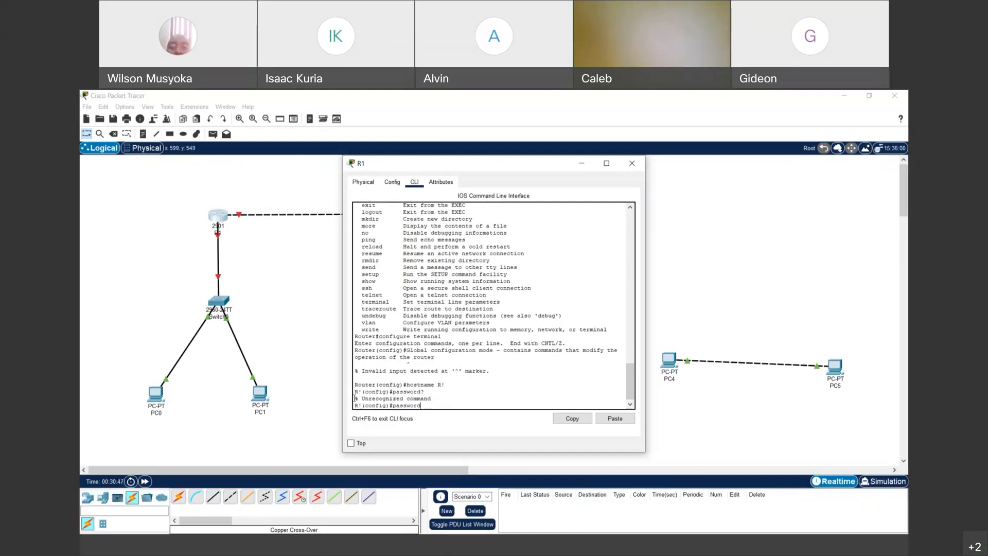
left_click_drag(362, 399, 438, 400)
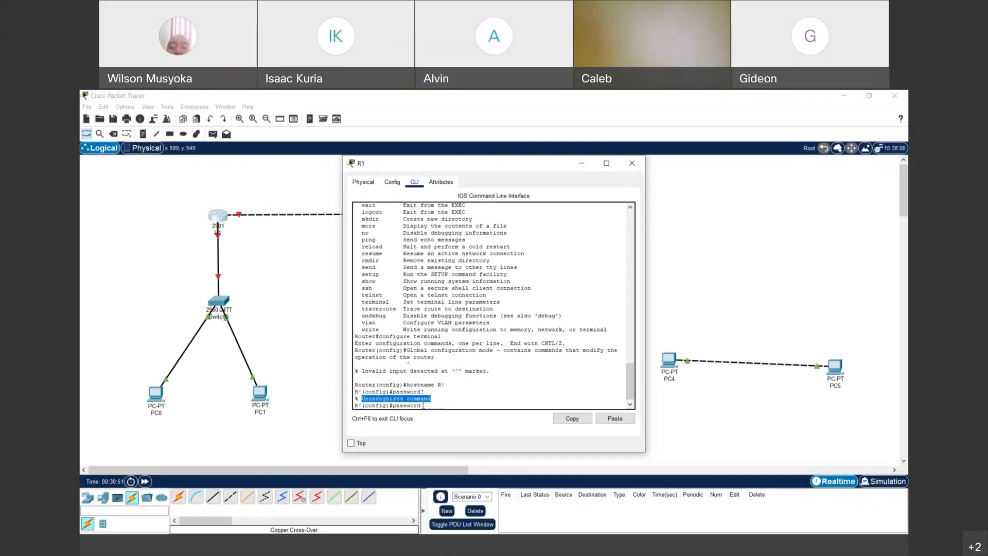
left_click(423, 405)
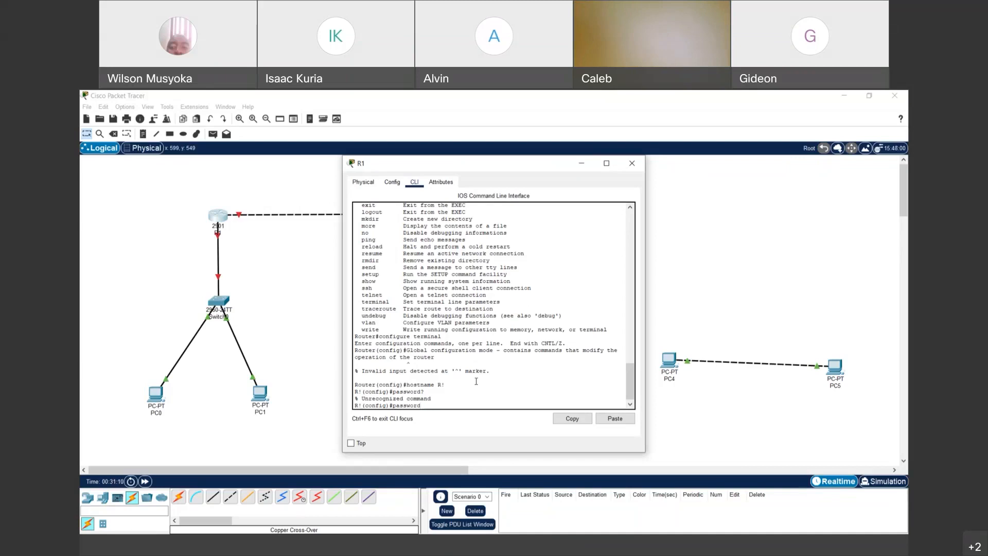
key("Return")
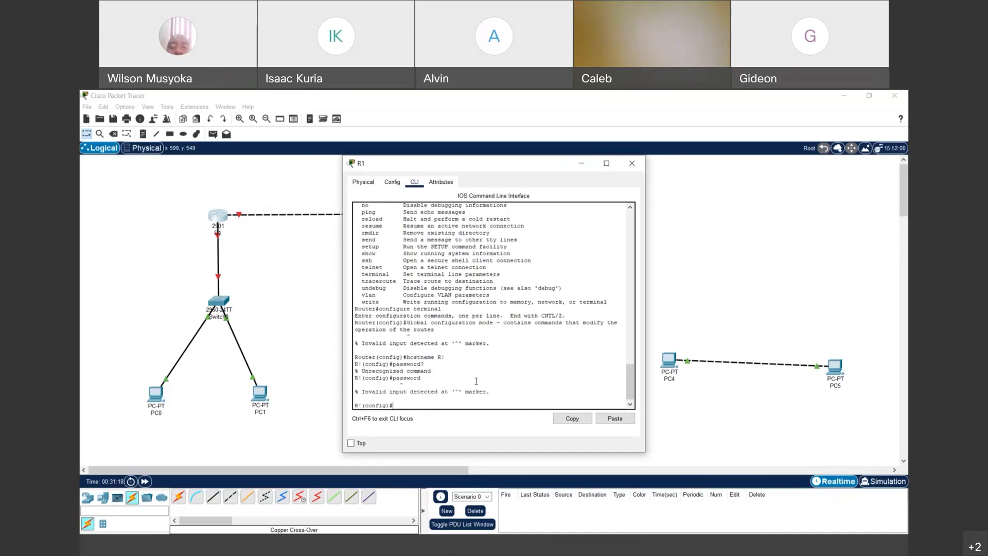
- Retry a bare pass command, then set the hostname to R1
type("password")
key("Return")
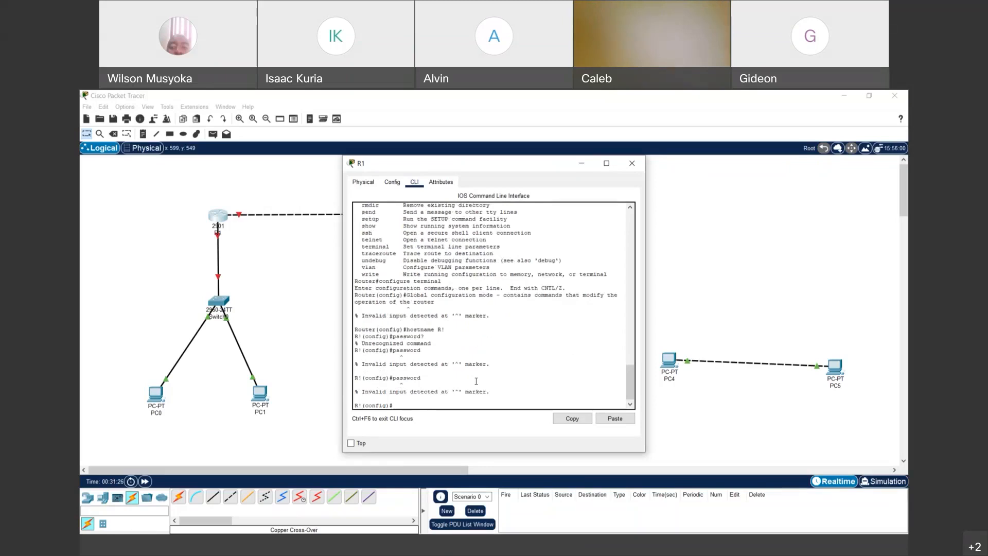
type("hostname R1")
key("Return")
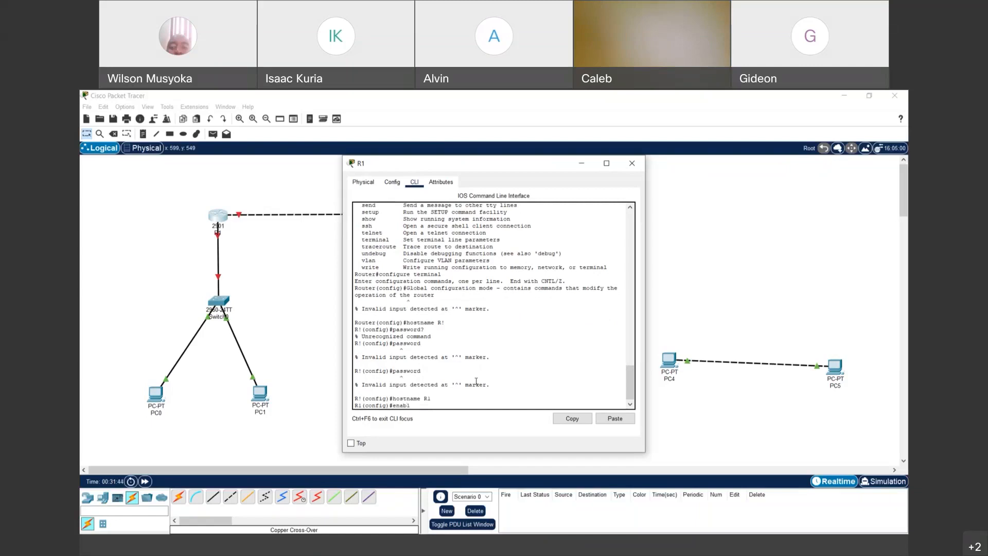
- Attempt the enable password command several times without a value, recalling it from history
type("password")
key("Return")
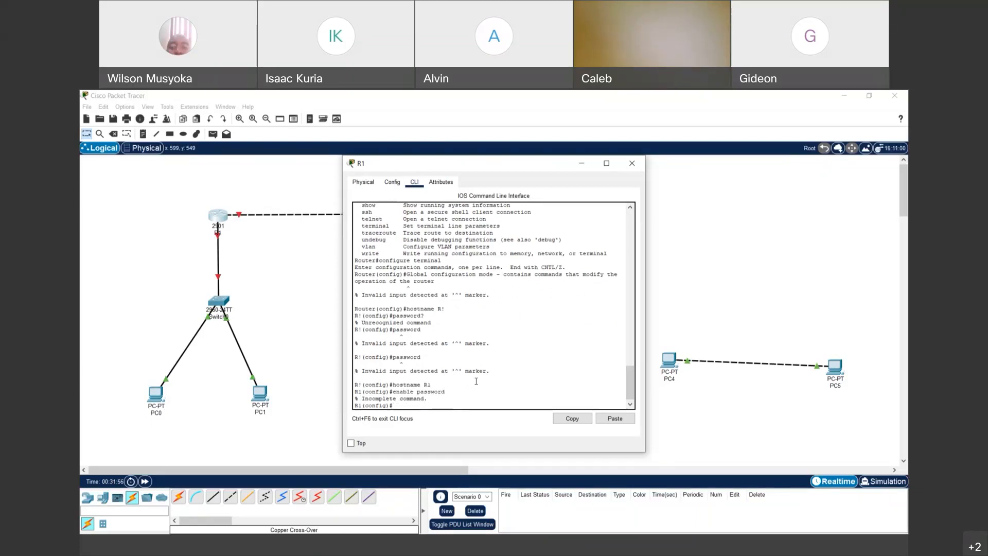
key("Up")
key("Return")
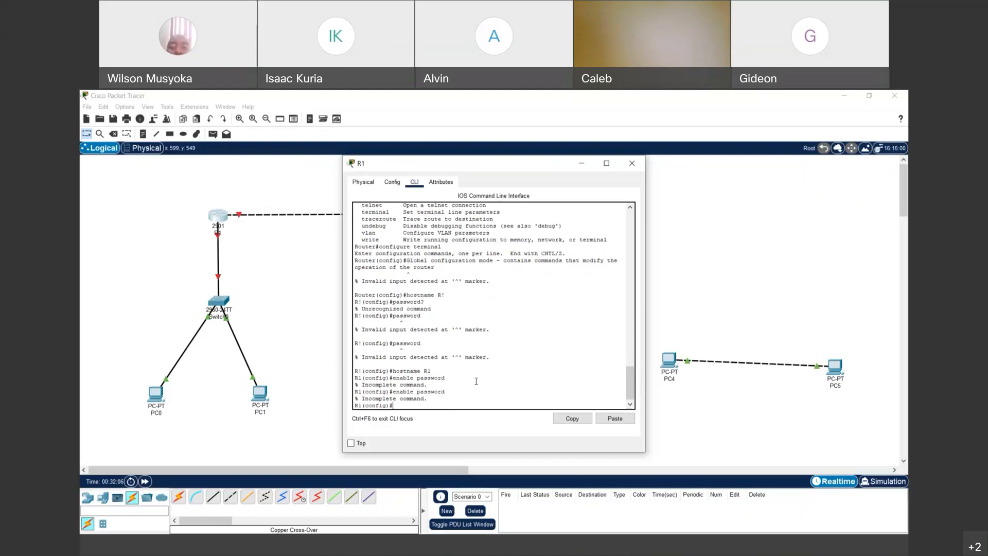
key("Up")
key("BackSpace")
key("BackSpace")
key("BackSpace")
key("BackSpace")
key("BackSpace")
key("BackSpace")
key("BackSpace")
type("password")
key("Return")
key("Up")
key("Up")
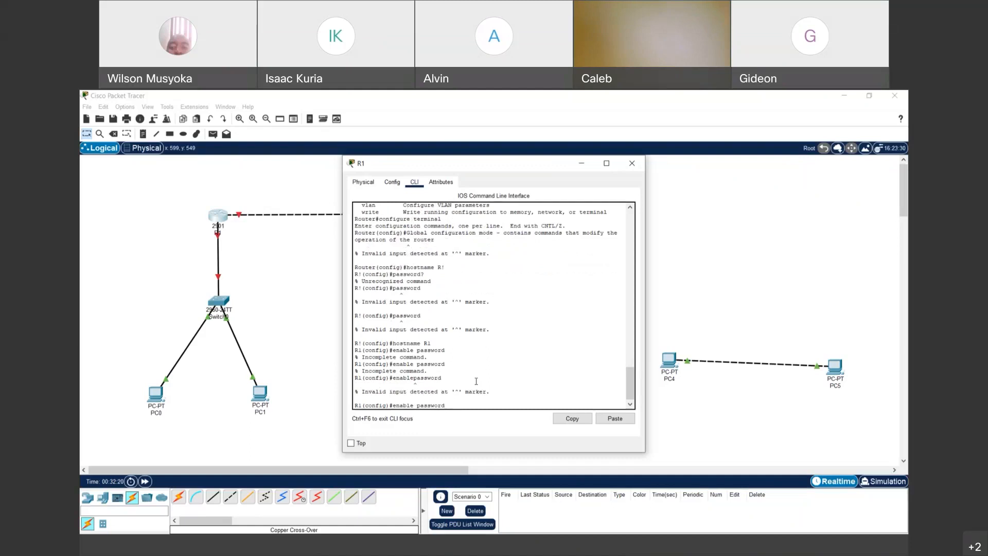
key("Return")
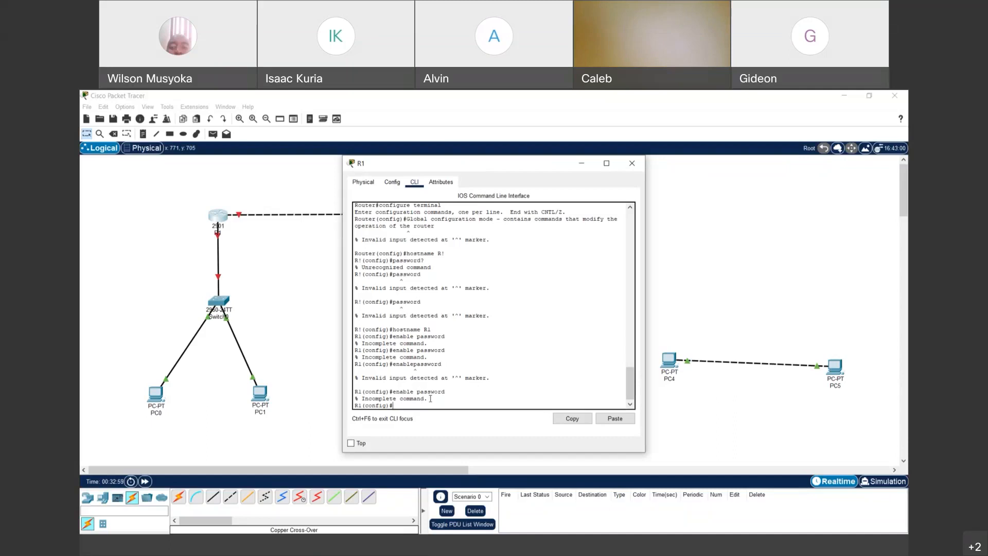
- Set R1's enable password with a password value and leave global configuration mode
type("enable password test")
key("Return")
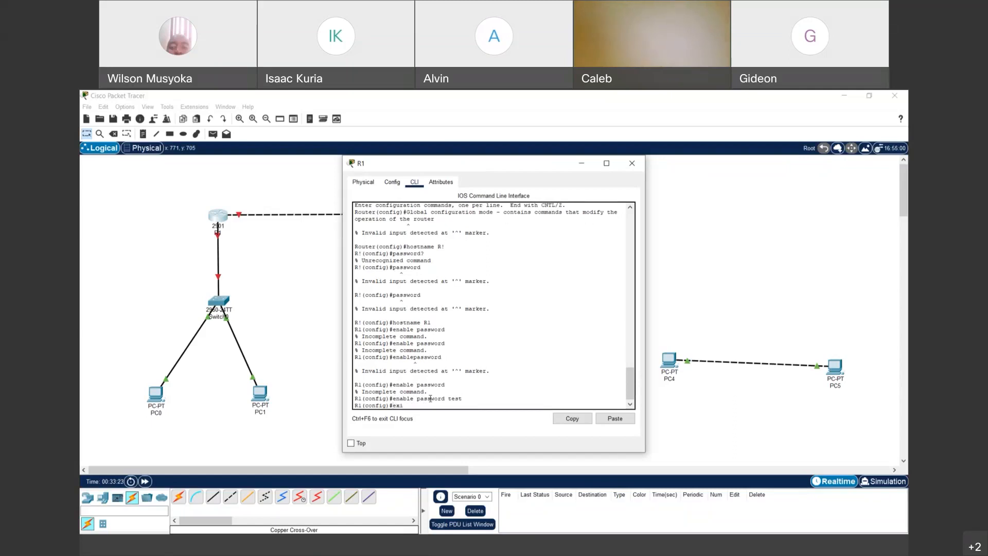
key("Return")
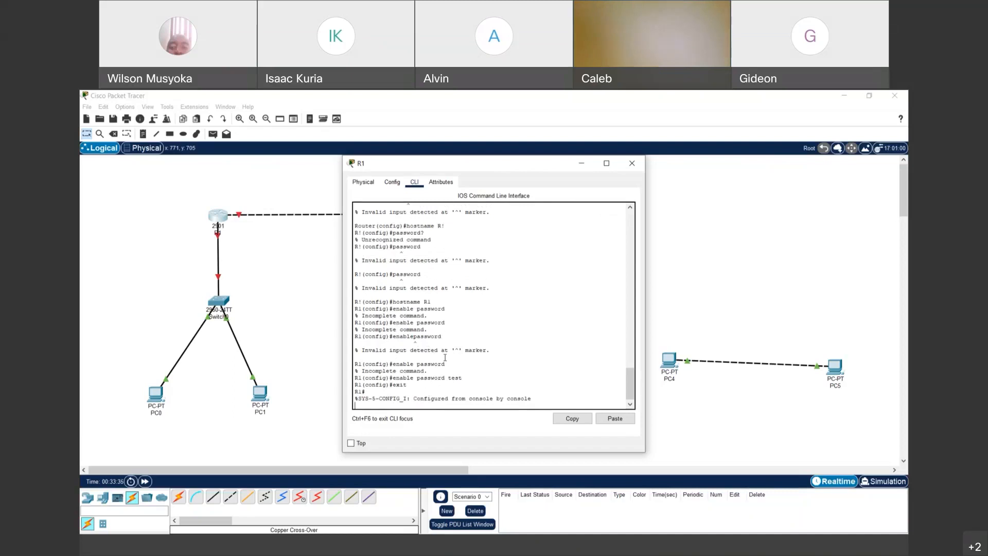
- Exit from the R1# prompt and restart the console session at R1>
key("Return")
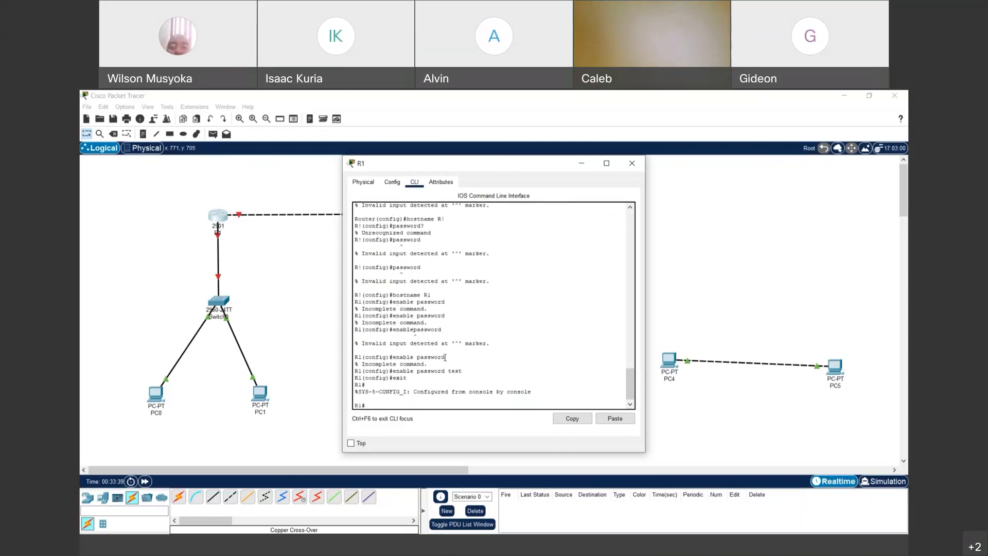
type("exit")
key("Return")
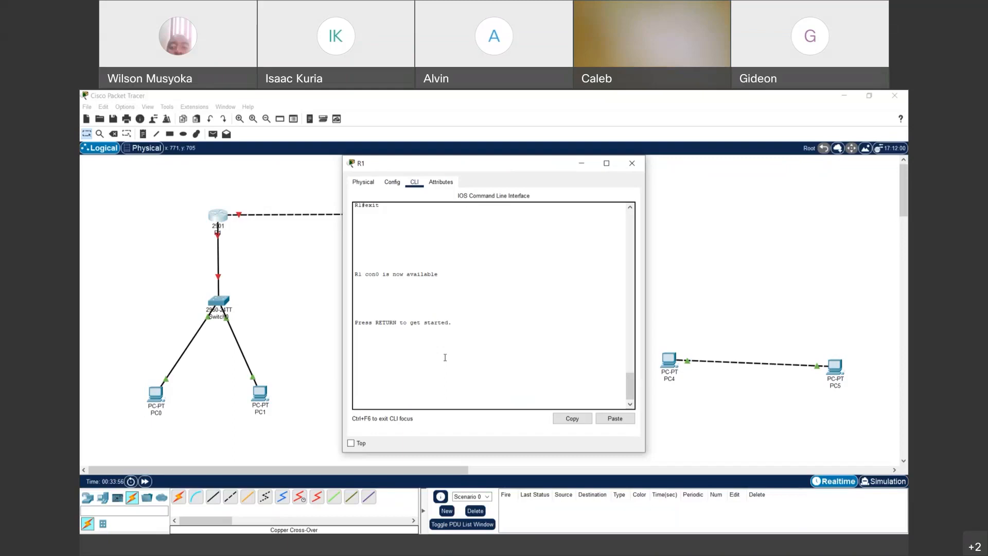
key("Return")
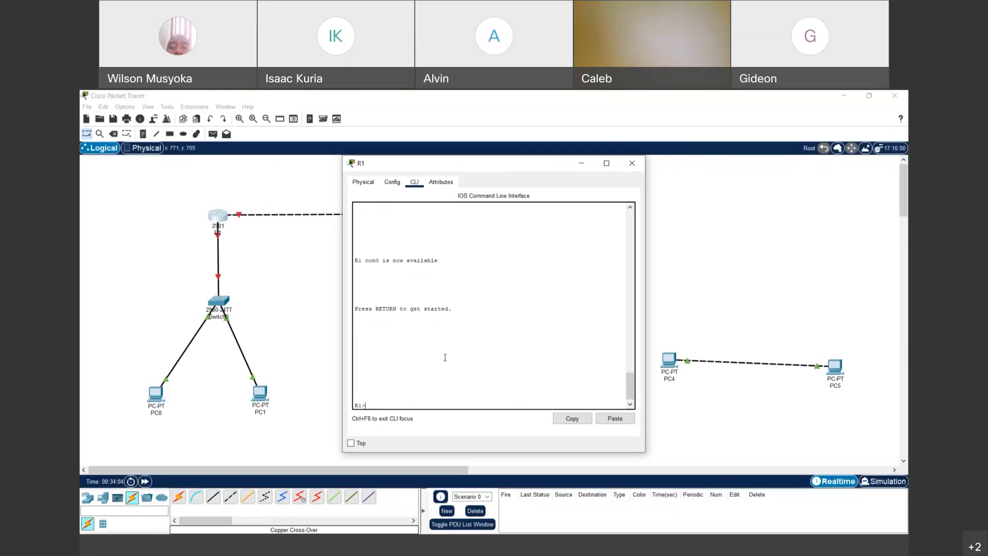
- Enter privileged mode with enable and the new enable password, then type configure terminal
type("enable")
key("Return")
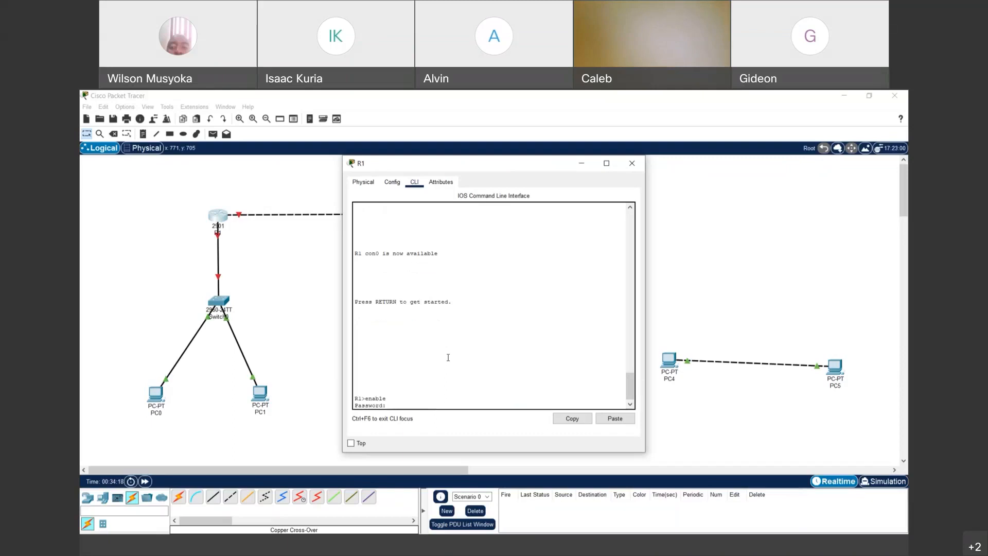
key("Return")
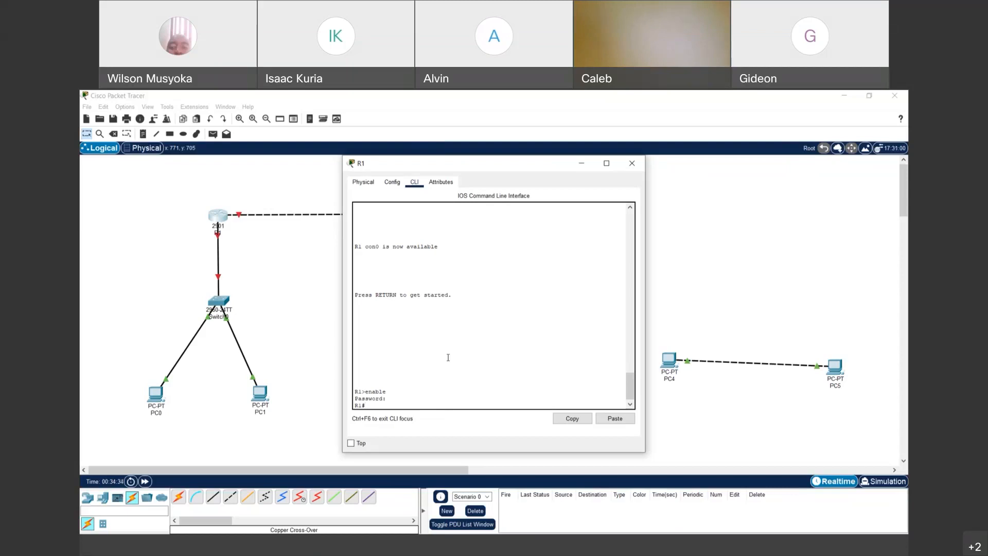
type("configure terminal")
key("Return")
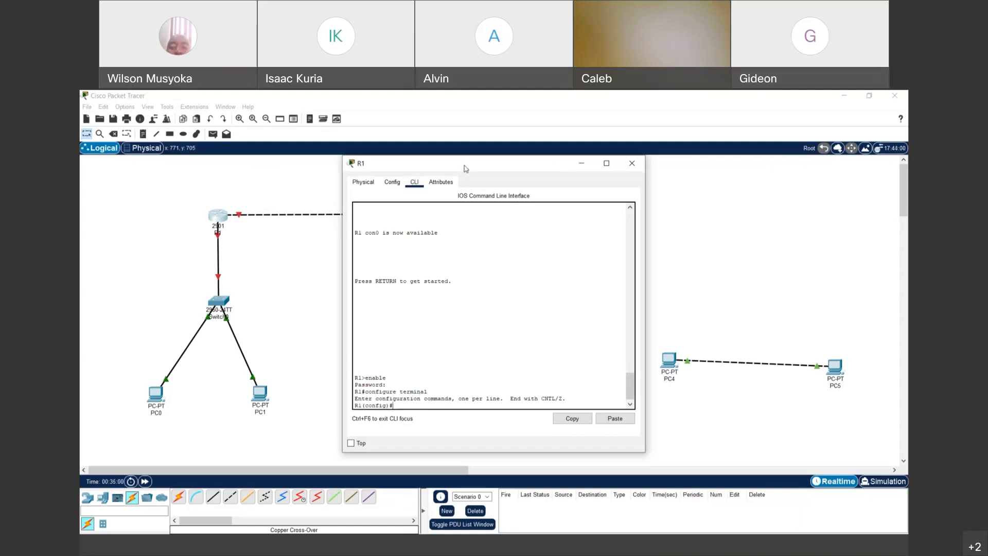
left_click_drag(466, 168, 320, 181)
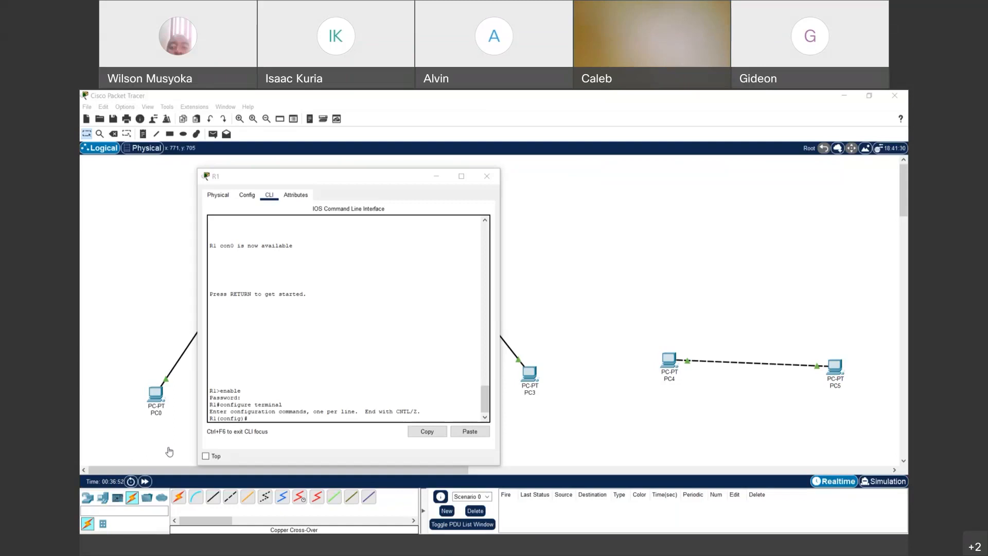
left_click(844, 97)
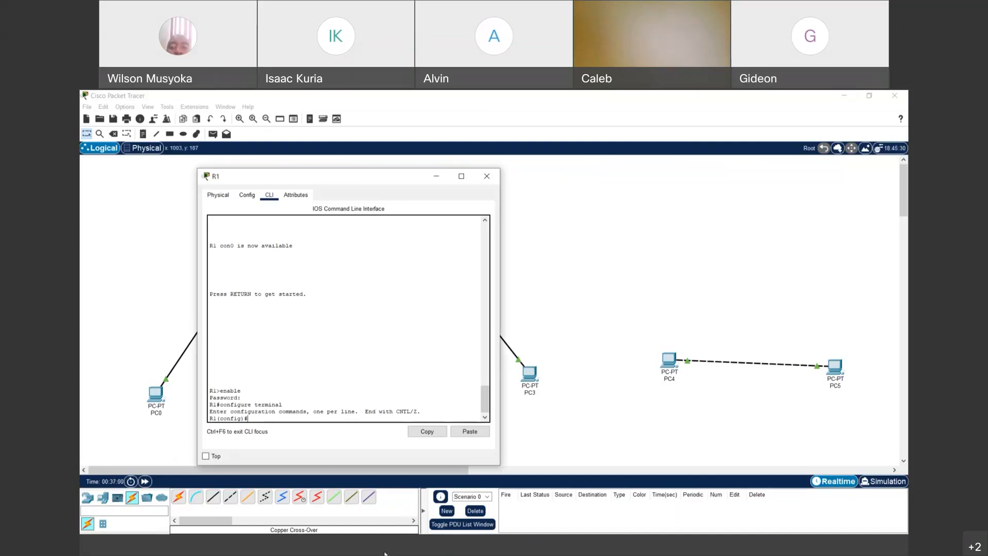
left_click(199, 524)
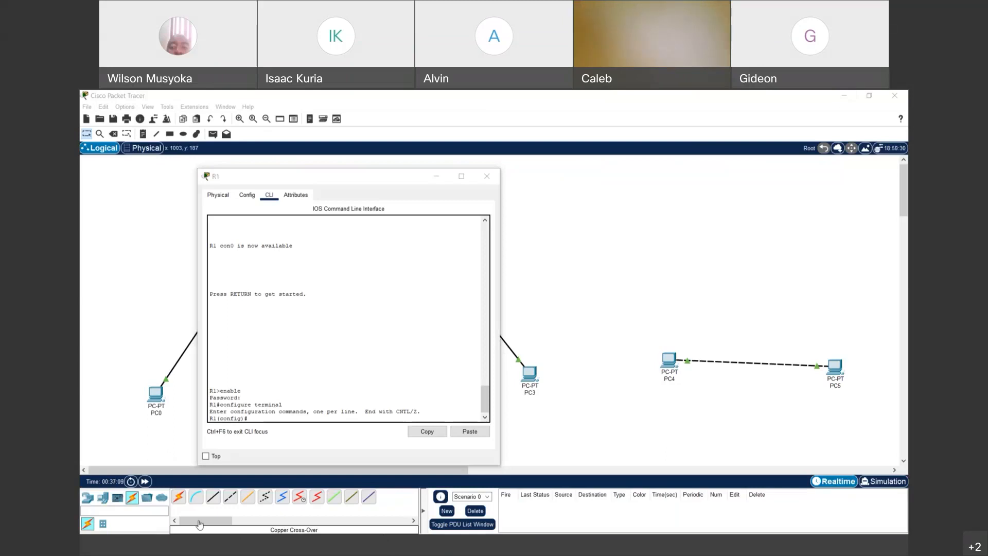
left_click(847, 94)
left_click(387, 552)
- Run show running-config twice at R1(config)#, getting invalid input both times
left_click(284, 415)
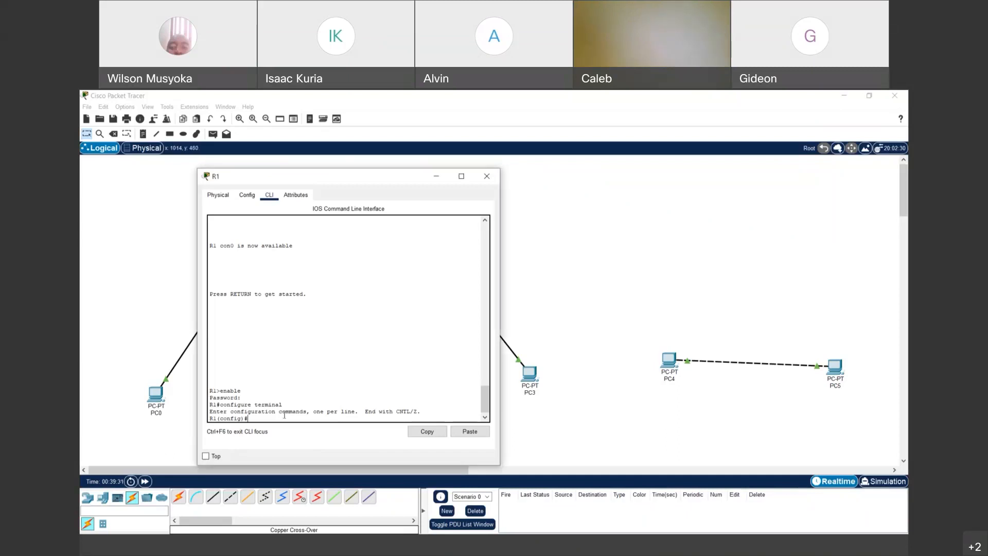
type("show running-config")
key("Return")
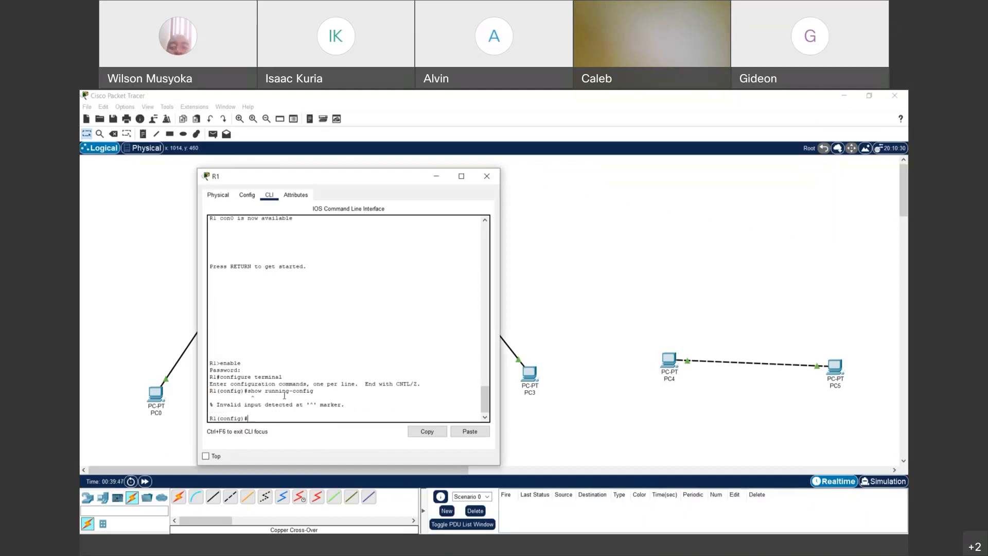
key("alt+Tab")
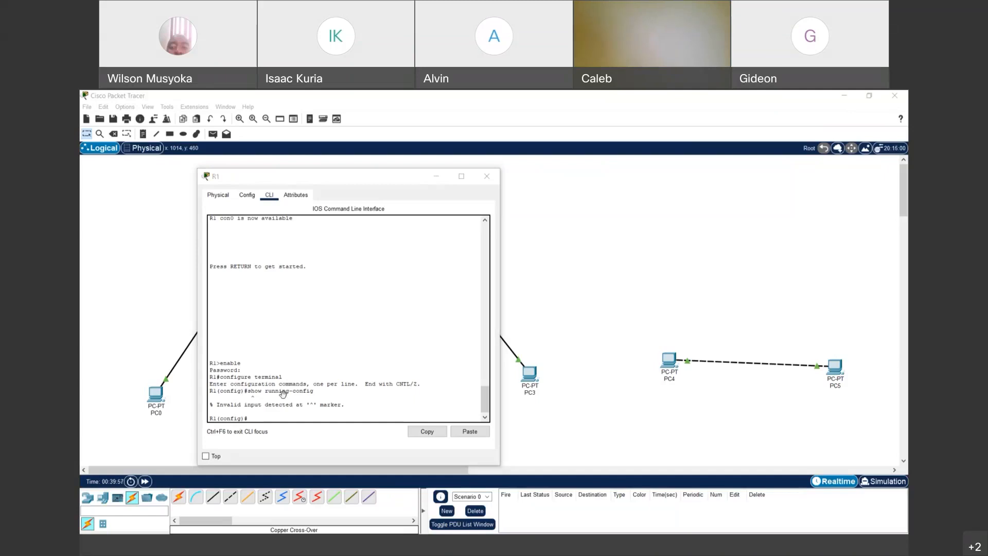
left_click(391, 339)
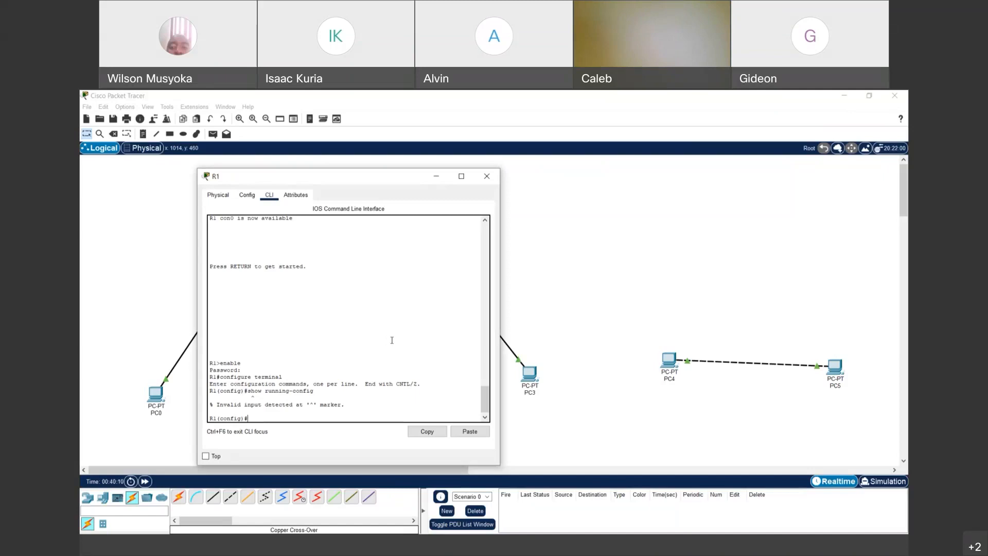
key("alt+Tab")
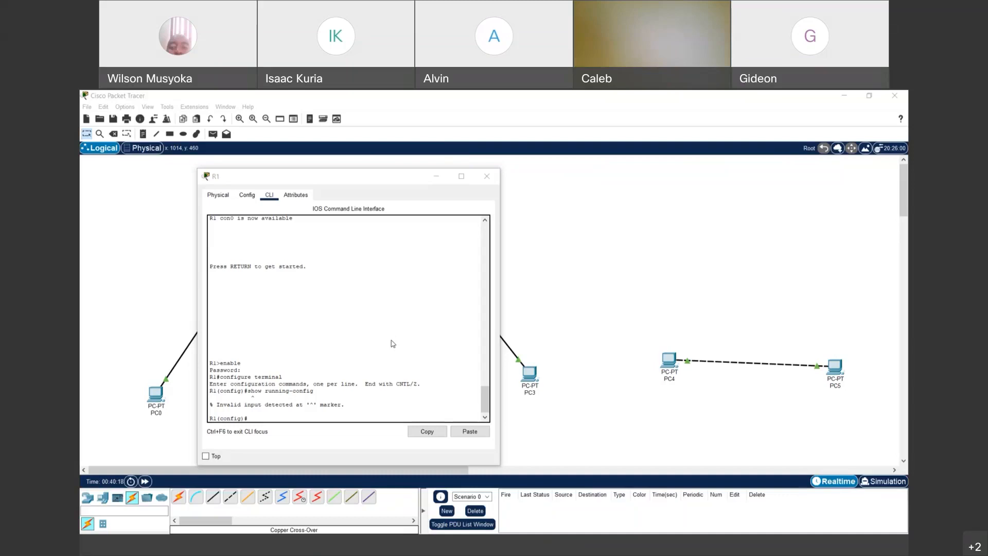
left_click(392, 341)
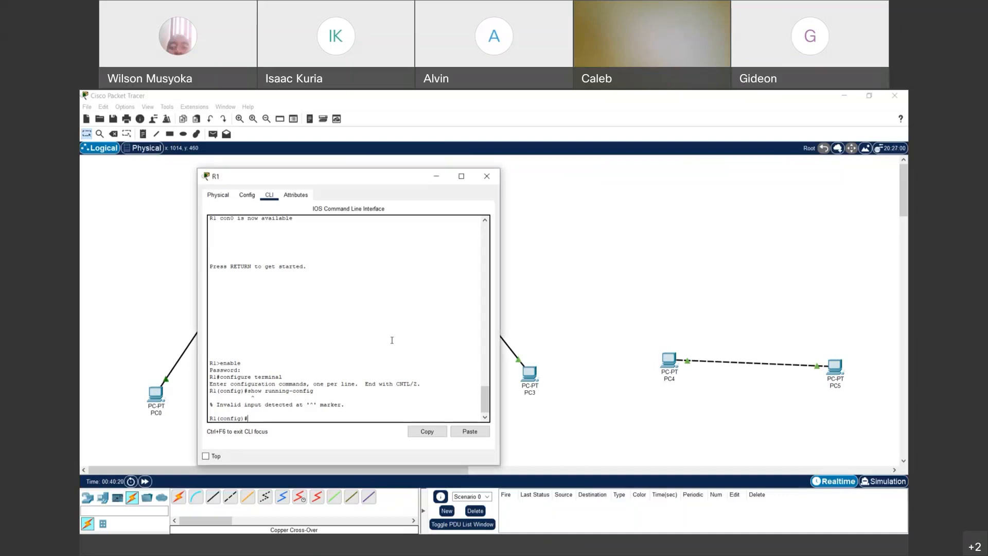
key("Up")
key("Return")
key("alt+Tab")
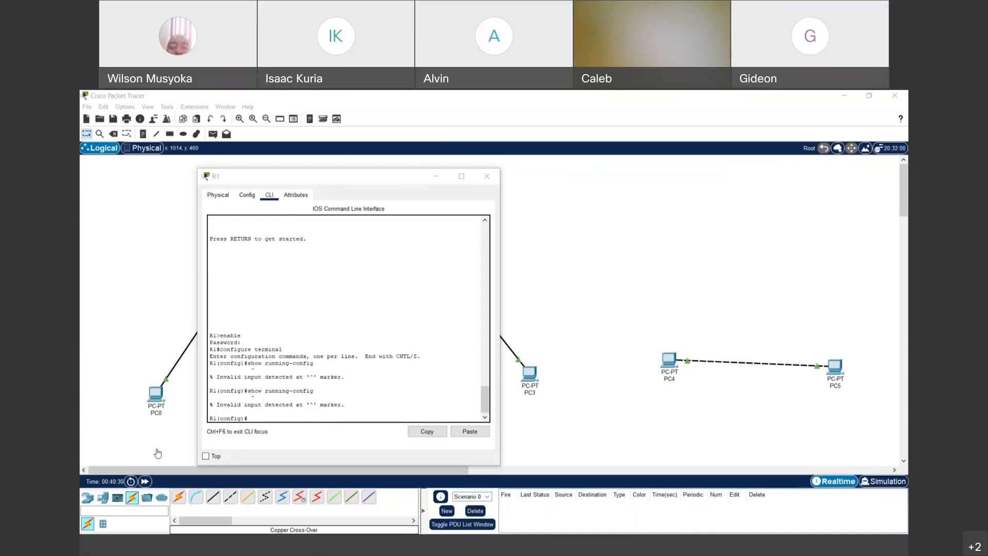
- Exit global configuration mode back to the R1# prompt
key("alt+Tab")
type("exit")
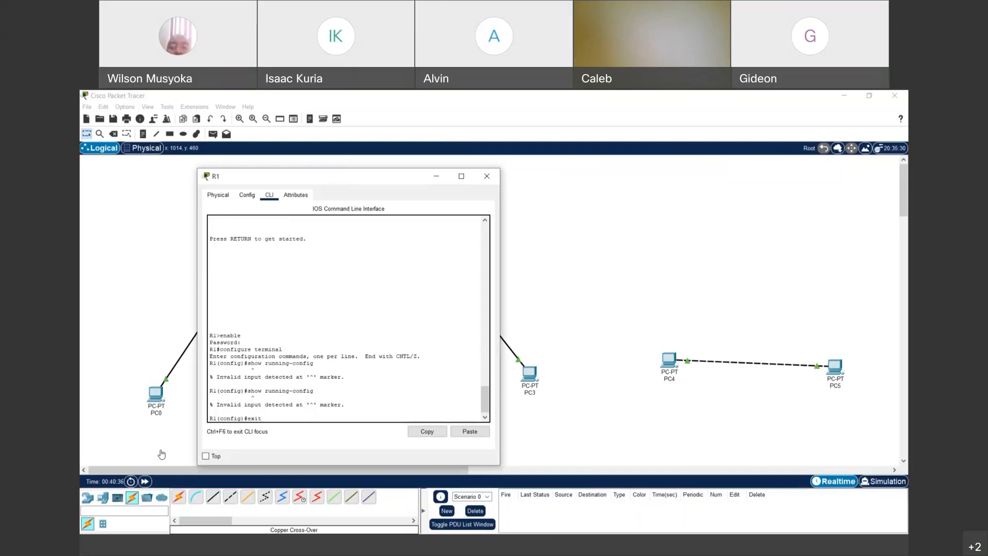
key("Return")
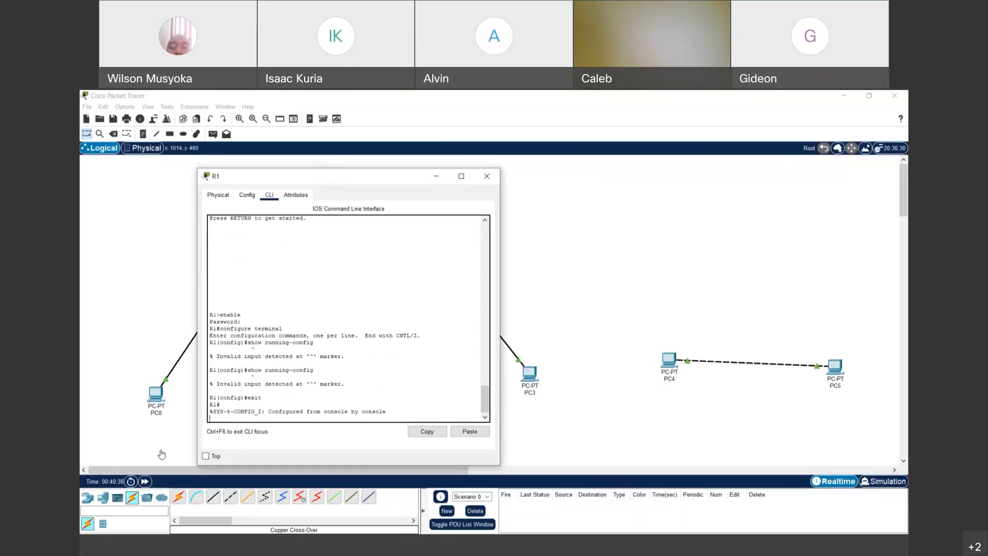
key("Return")
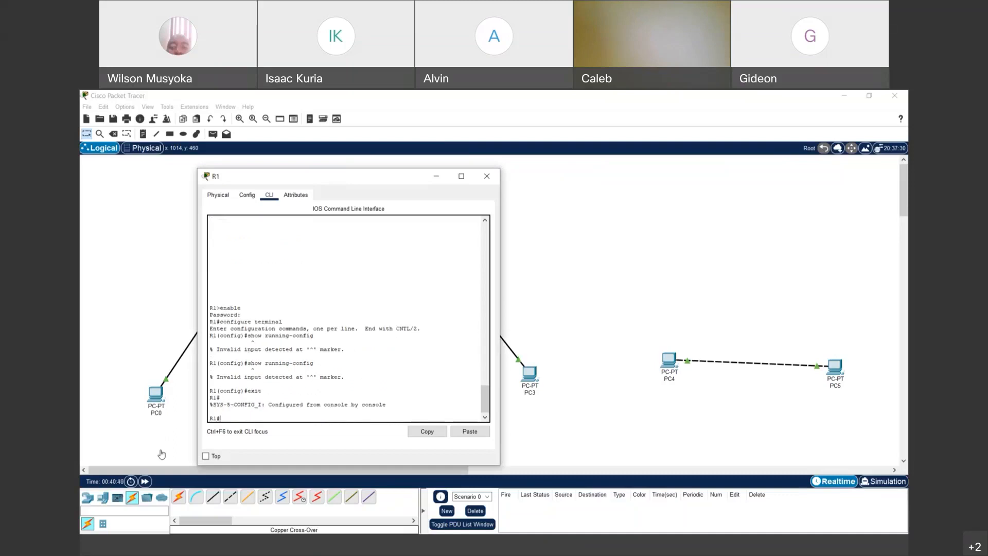
- Submit the misspelled show running-cofig, then recall it to correct the ending
key("Up")
key("Up")
key("BackSpace")
key("BackSpace")
key("BackSpace")
key("BackSpace")
type("show running-cofig")
key("Return")
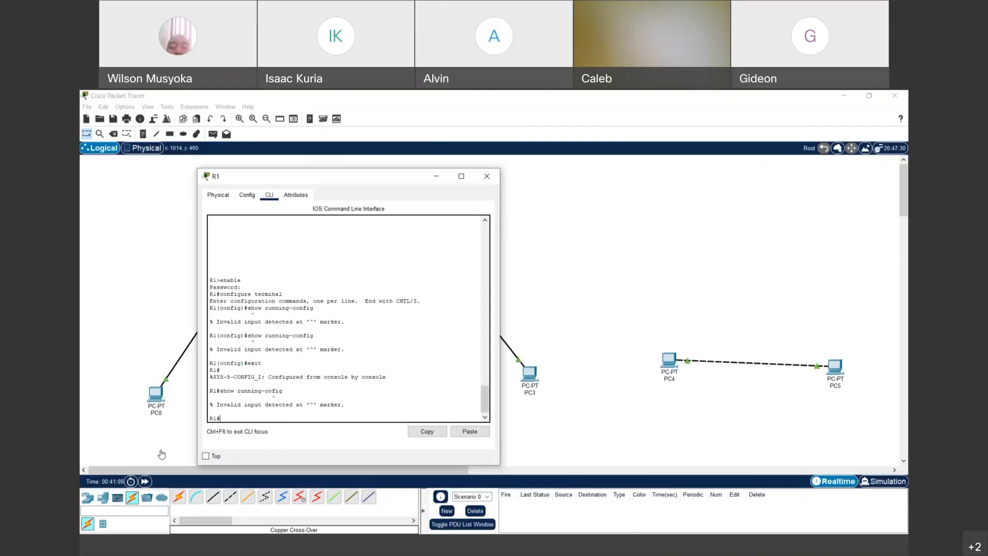
key("Up")
key("BackSpace")
key("BackSpace")
key("BackSpace")
- Run the corrected show running-config command from the R1# prompt
type("nfig")
key("Return")
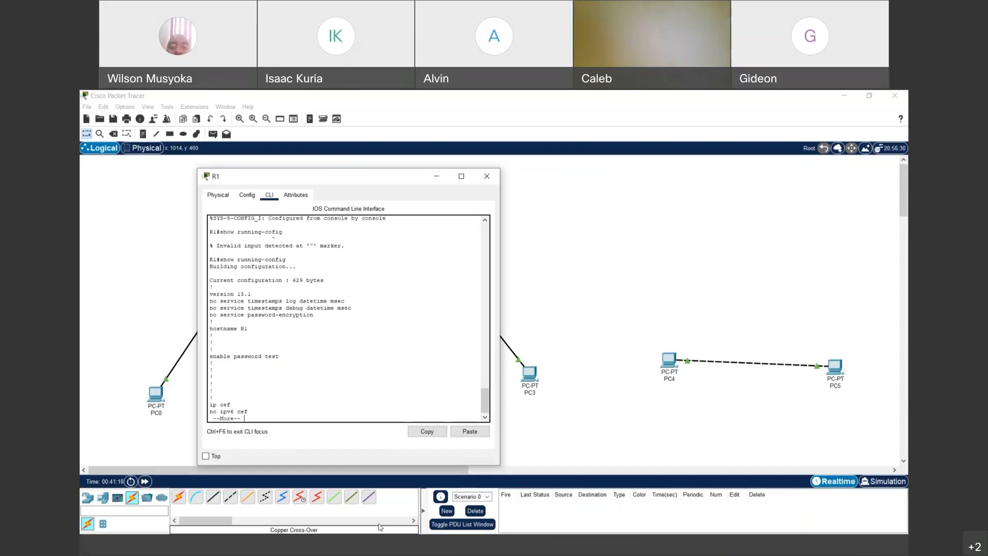
left_click(447, 547)
left_click(448, 546)
left_click(529, 511)
left_click(413, 552)
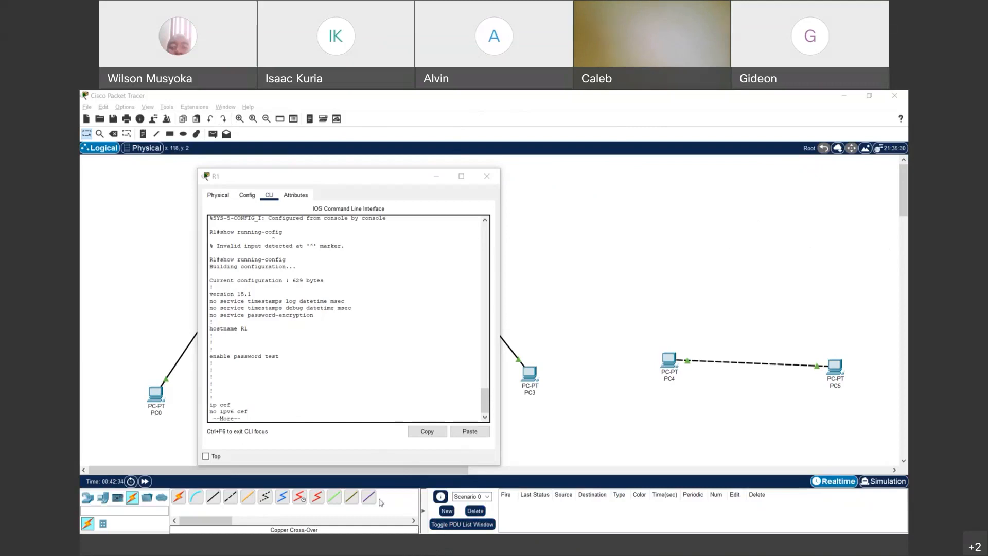
left_click(510, 509)
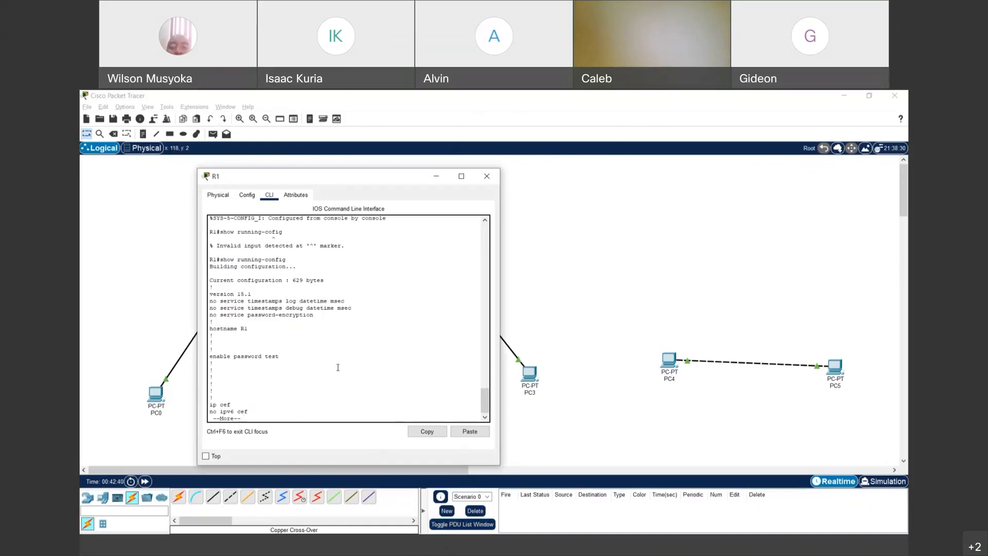
- Page through the running configuration with Space until the R1# prompt returns
scroll(338, 366, "up", 3)
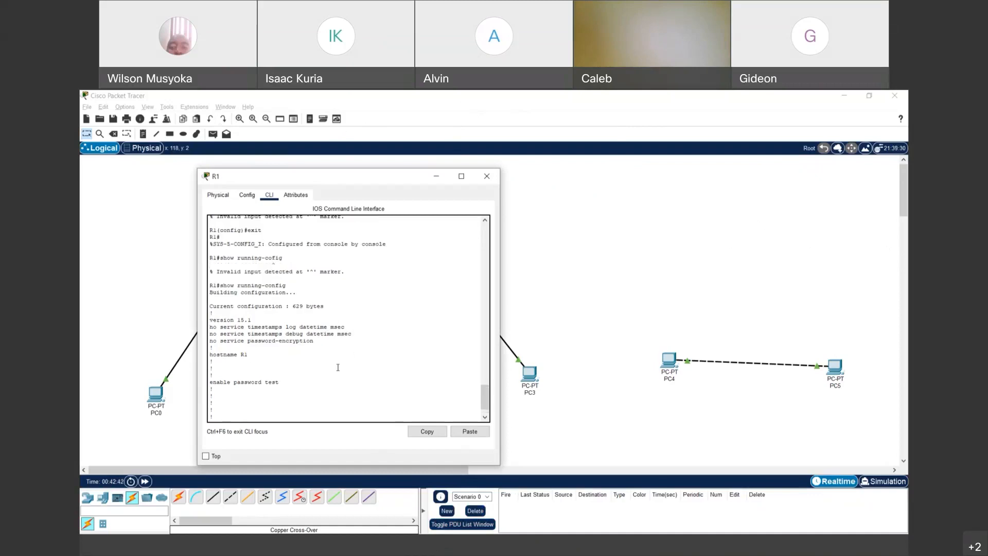
scroll(338, 367, "up", 3)
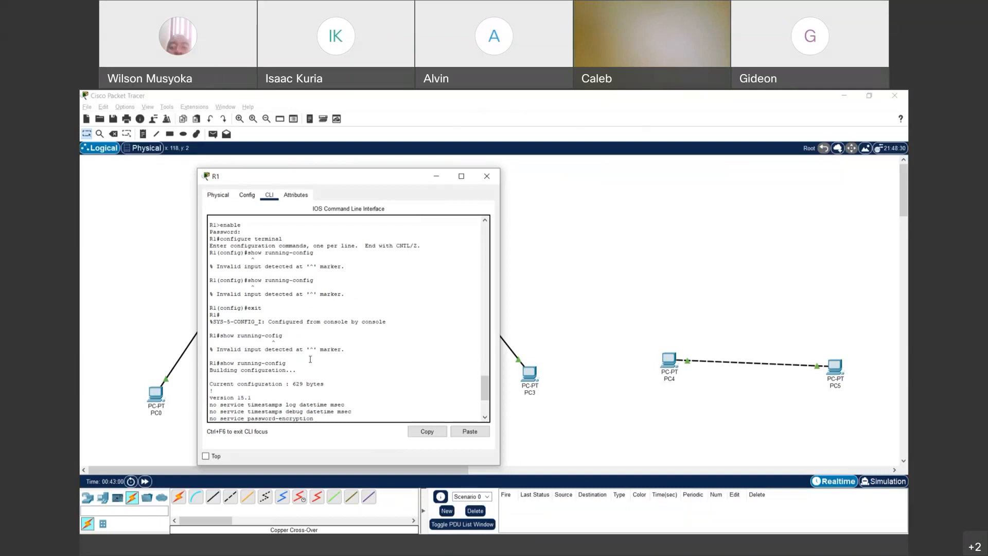
key("space")
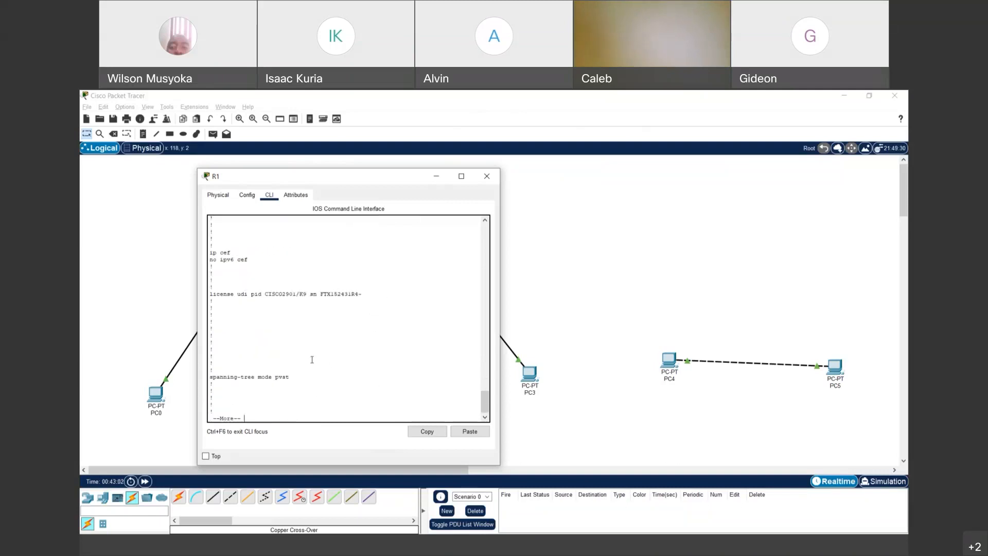
key("space")
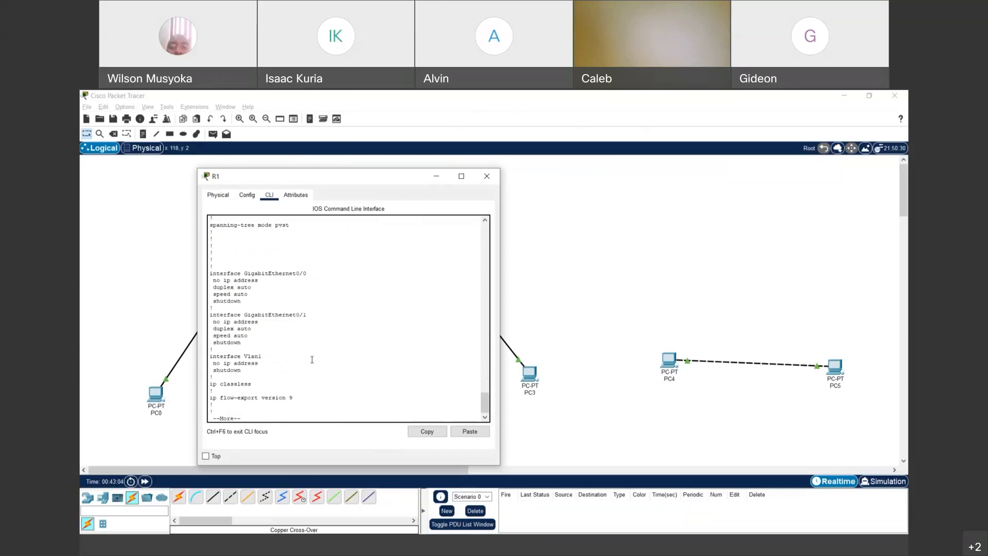
key("space")
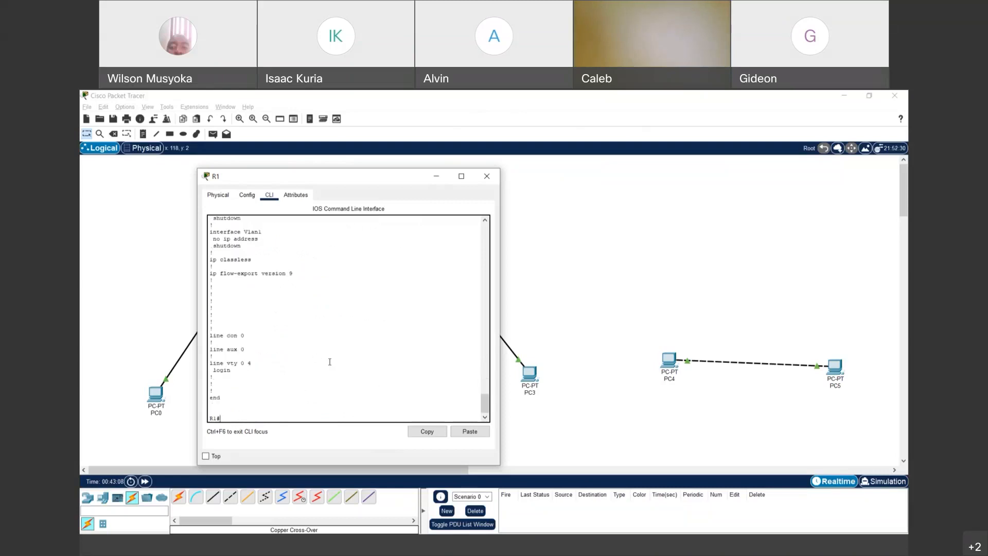
- Type a running configuration to startup configuration line at the prompt and highlight it
type("running configuration startup c")
type("figuration")
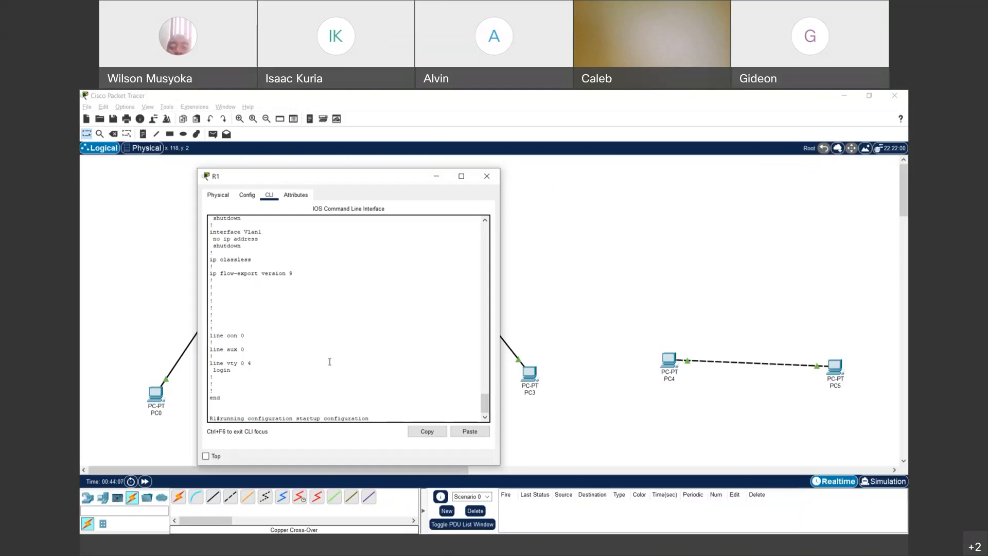
left_click_drag(220, 419, 373, 418)
- Scroll back up the output and highlight the exit from configuration mode
left_click(335, 387)
scroll(280, 380, "up", 15)
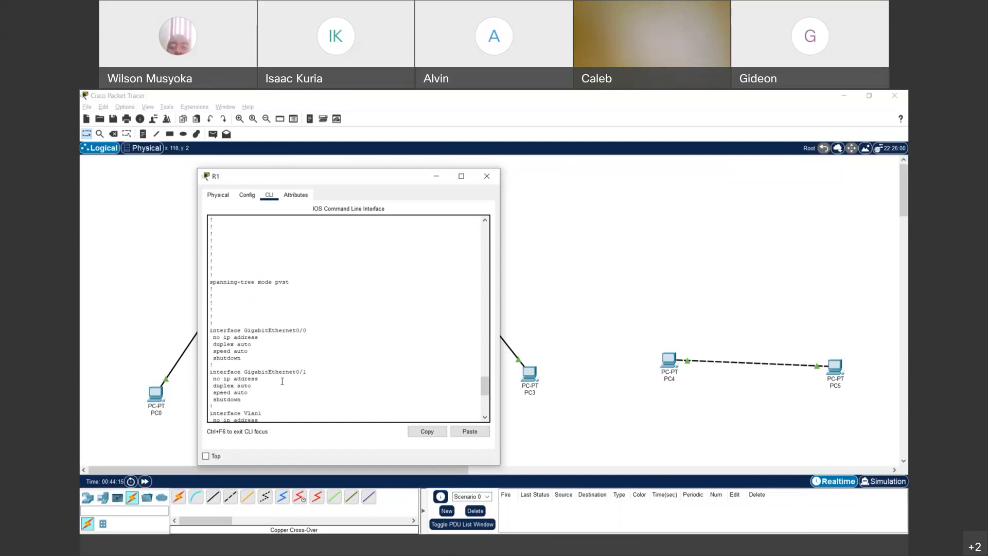
scroll(282, 380, "up", 3)
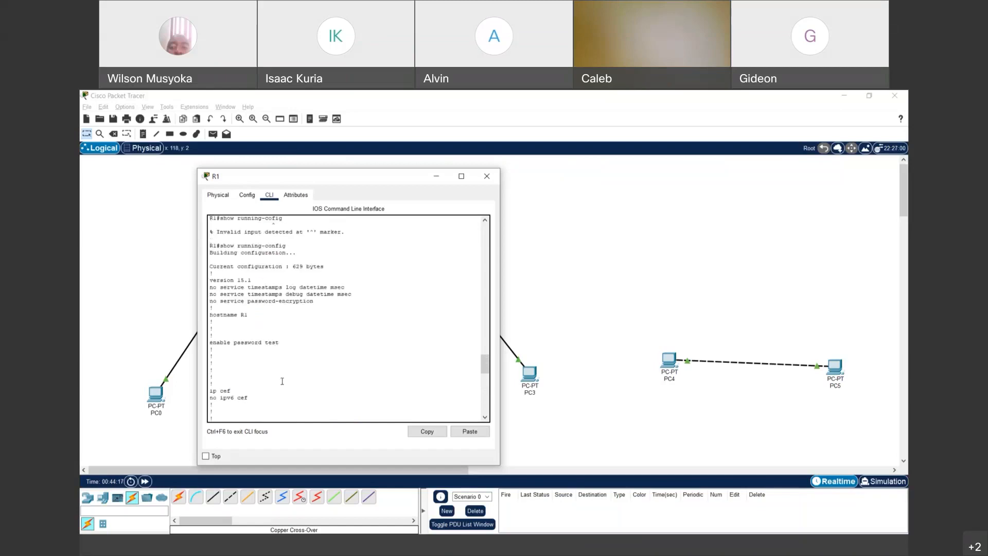
scroll(268, 331, "up", 3)
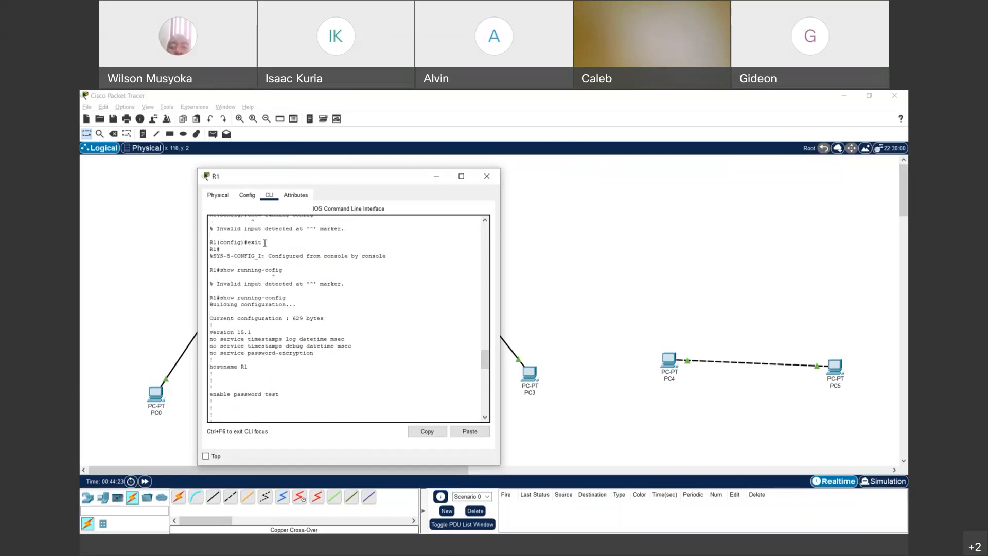
left_click_drag(223, 242, 269, 240)
scroll(268, 314, "down", 1)
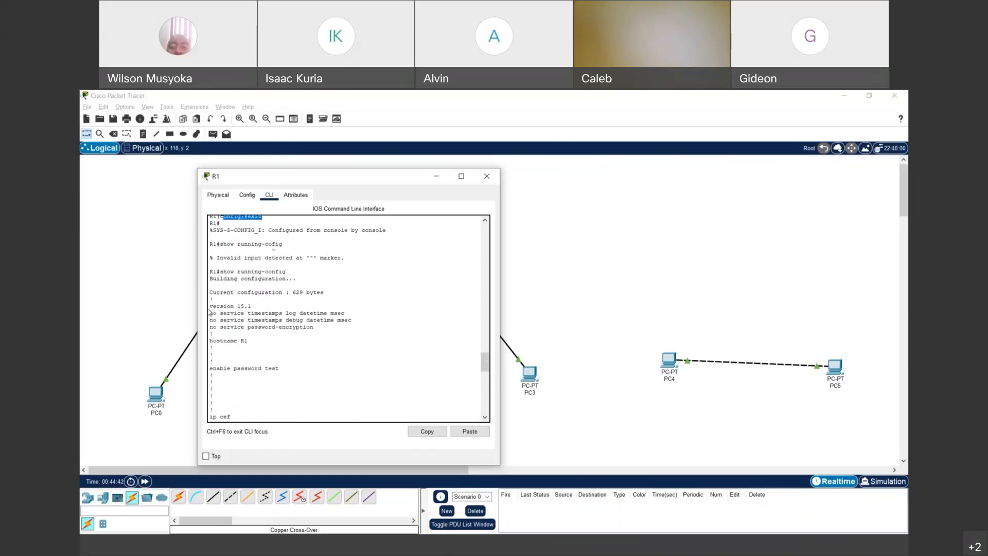
- Highlight the version, timestamps, hostname R1 and plain-text enable password lines
left_click_drag(211, 307, 268, 307)
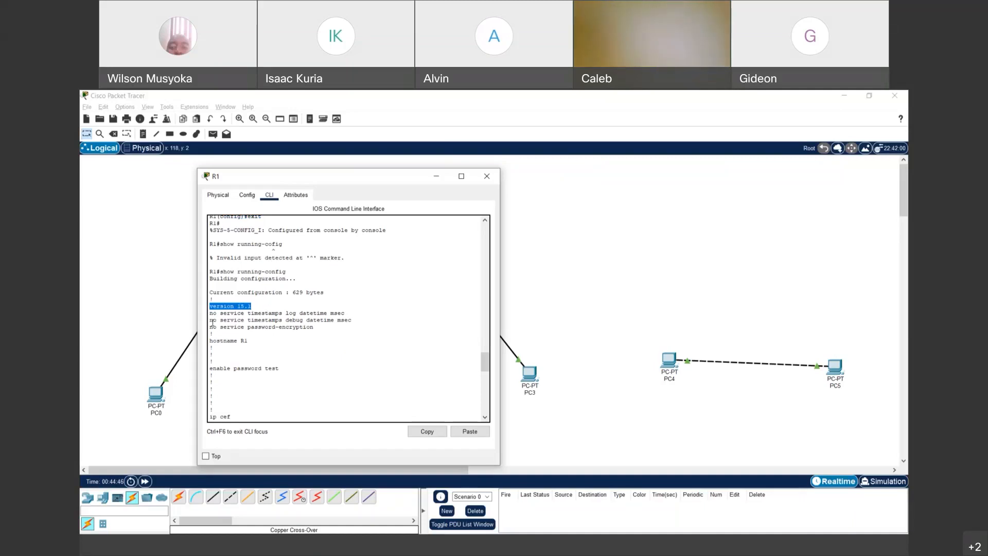
left_click_drag(211, 313, 346, 312)
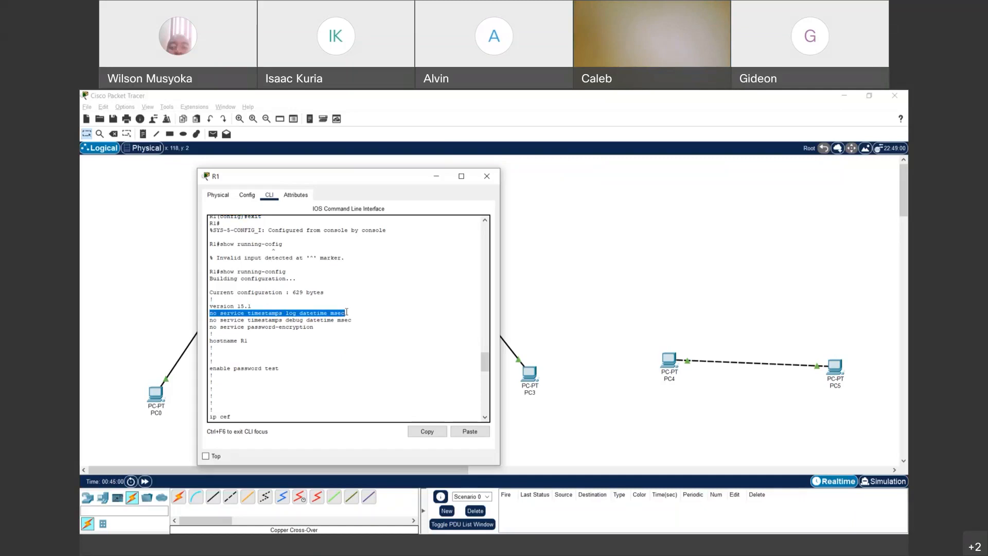
left_click(212, 341)
left_click(267, 342, "shift")
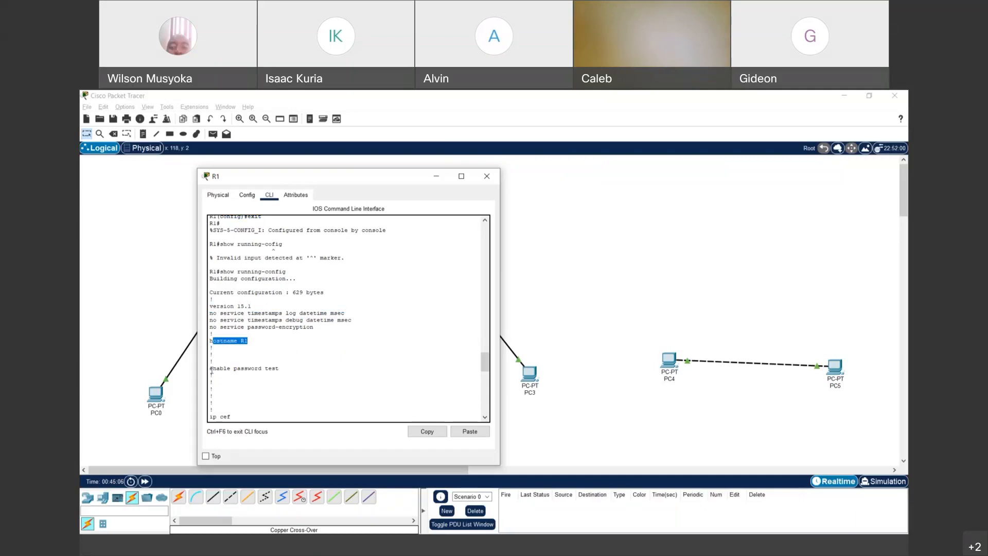
left_click_drag(210, 368, 290, 368)
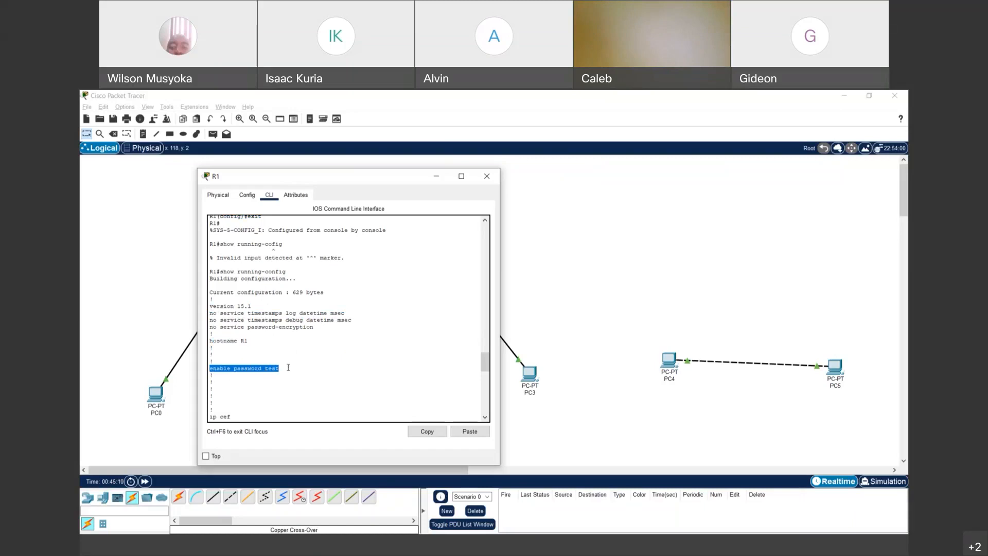
left_click_drag(264, 369, 279, 368)
scroll(301, 363, "down", 3)
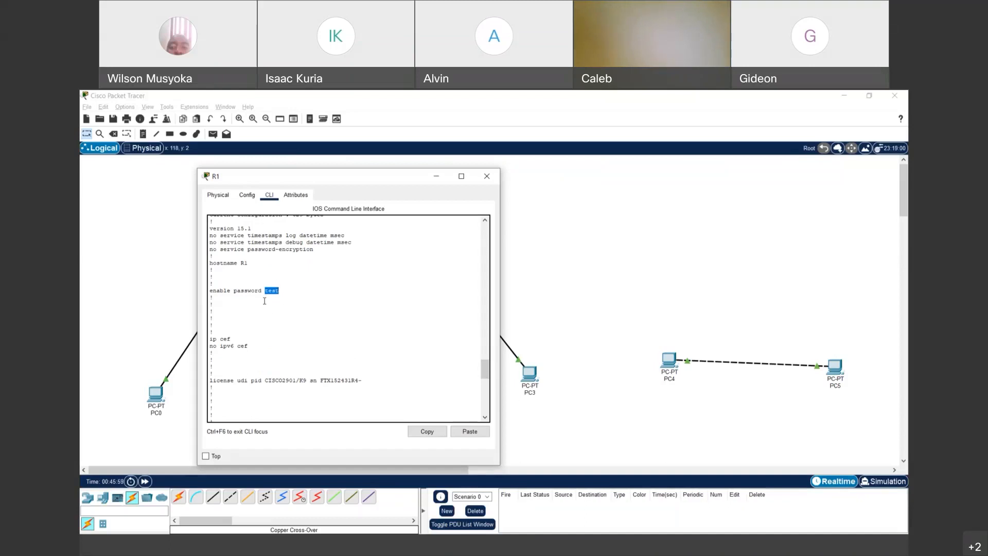
scroll(264, 301, "down", 1)
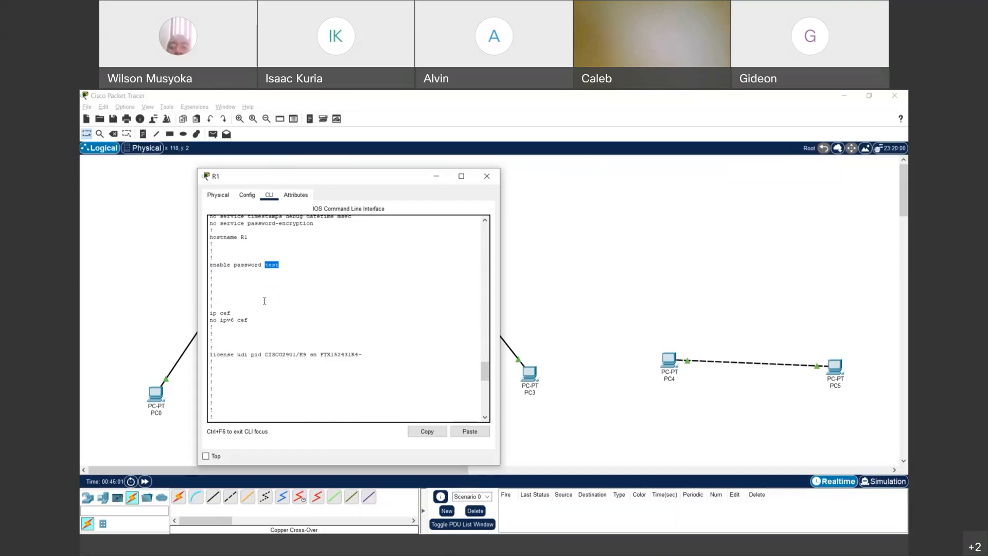
scroll(264, 300, "down", 5)
scroll(265, 303, "down", 3)
scroll(265, 302, "up", 8)
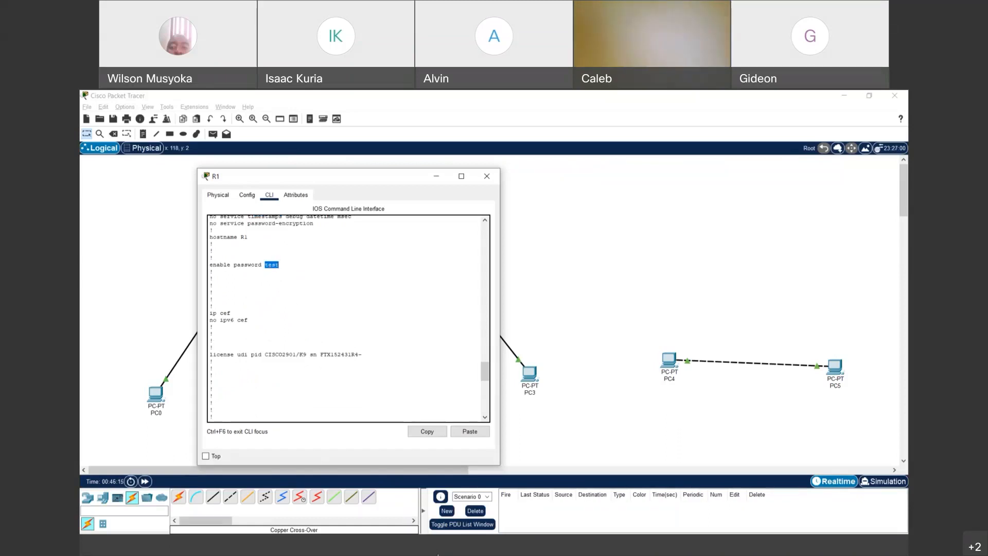
left_click(438, 555)
left_click(370, 508)
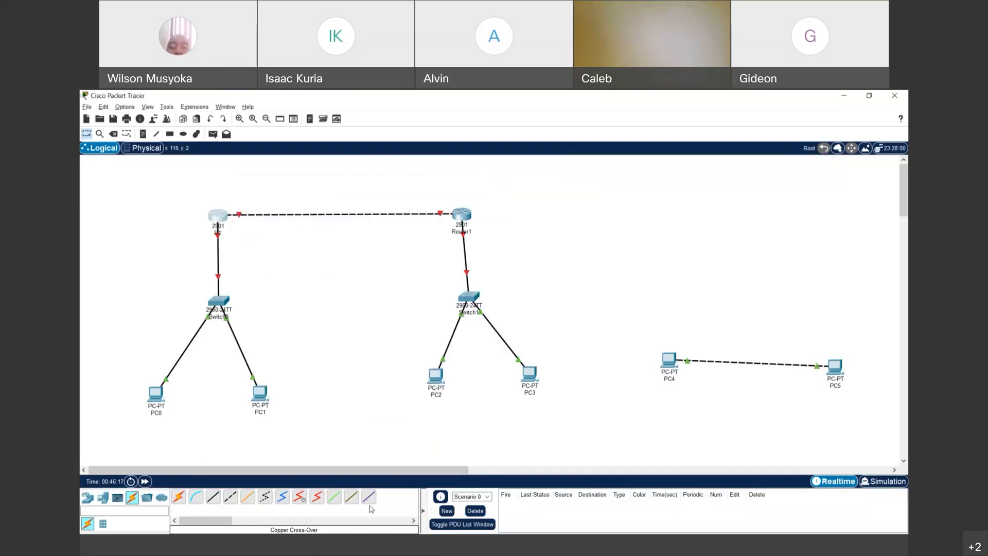
left_click(440, 553)
left_click(525, 519)
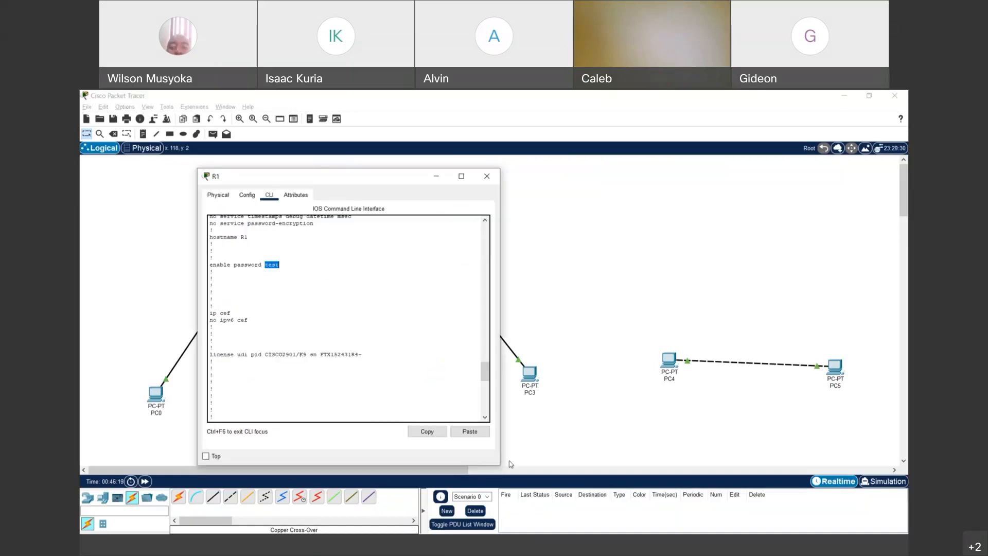
scroll(284, 344, "down", 1)
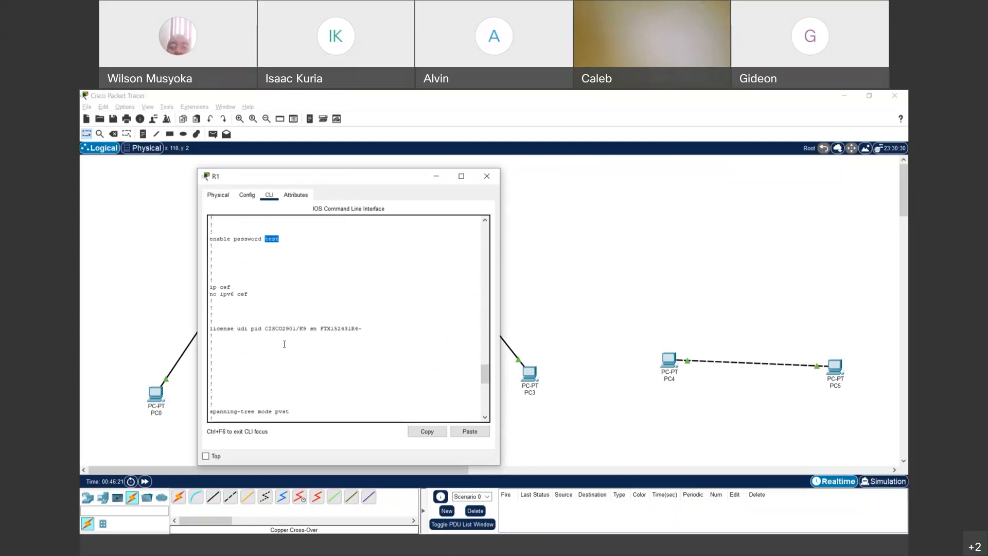
scroll(284, 343, "down", 20)
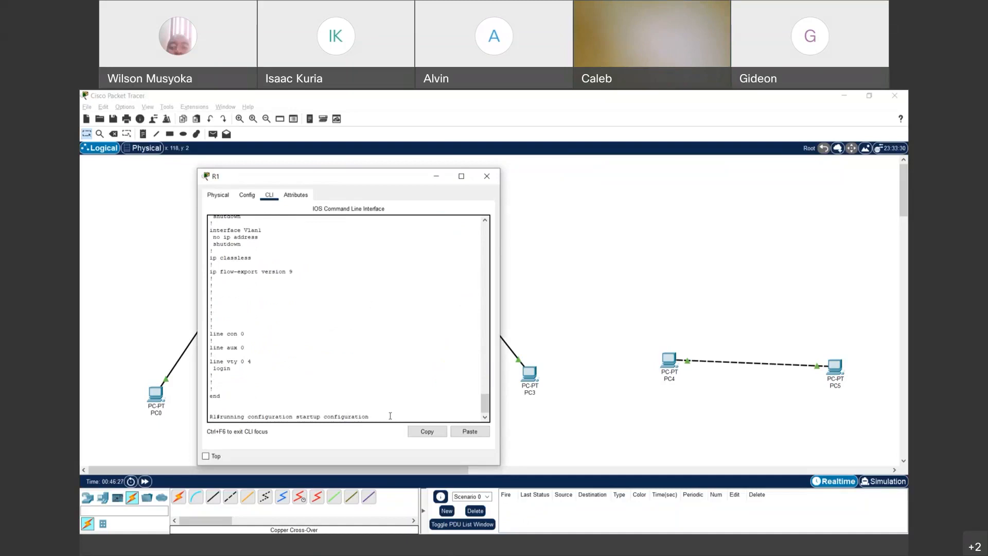
- Run the pending startup-config command, which R1 rejects as invalid, and type configure terminal
key("Return")
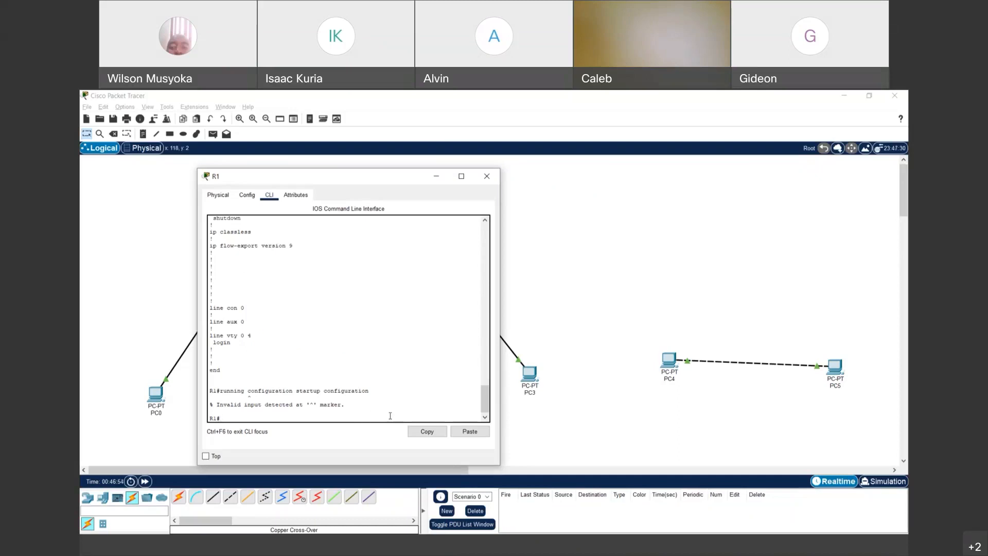
type("configure terminal")
- Enter global configuration, set a new enable password, and exit back to the R1# prompt
key("Return")
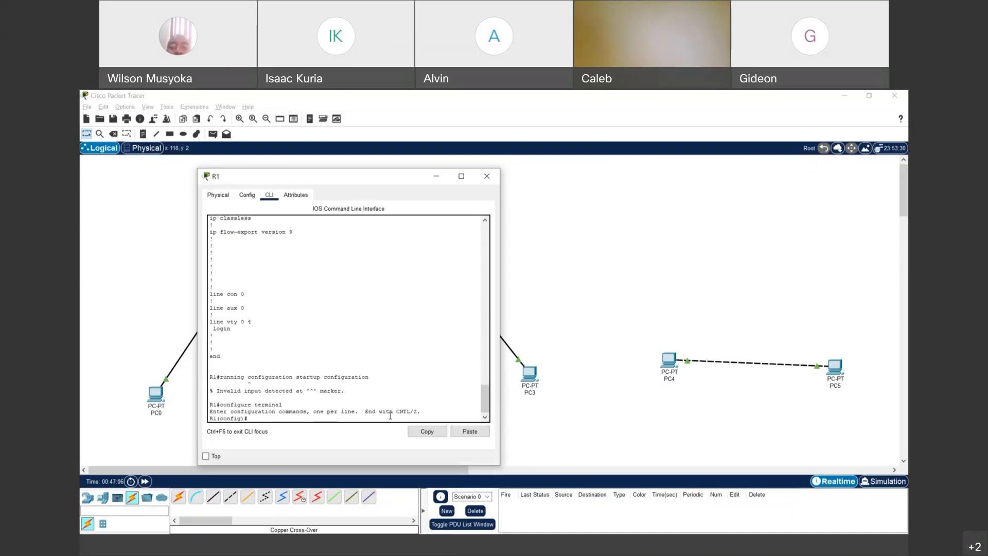
type("enable password secret")
key("Return")
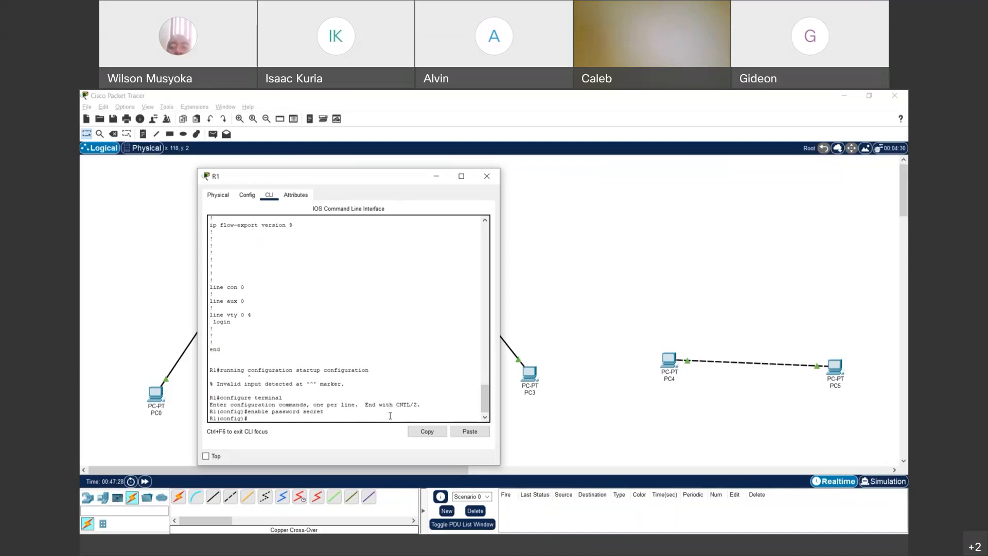
type("eix")
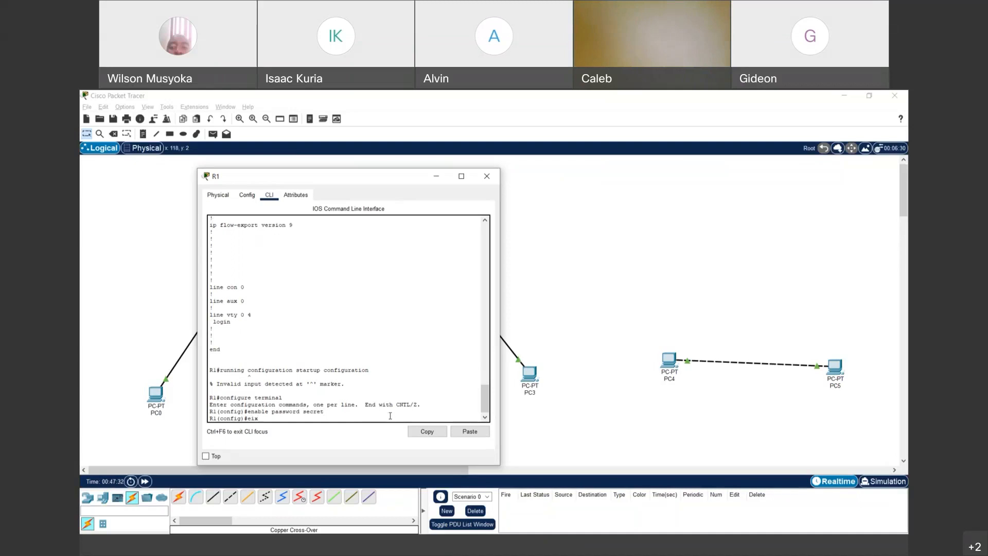
key("BackSpace")
key("BackSpace")
type("xit")
key("Return")
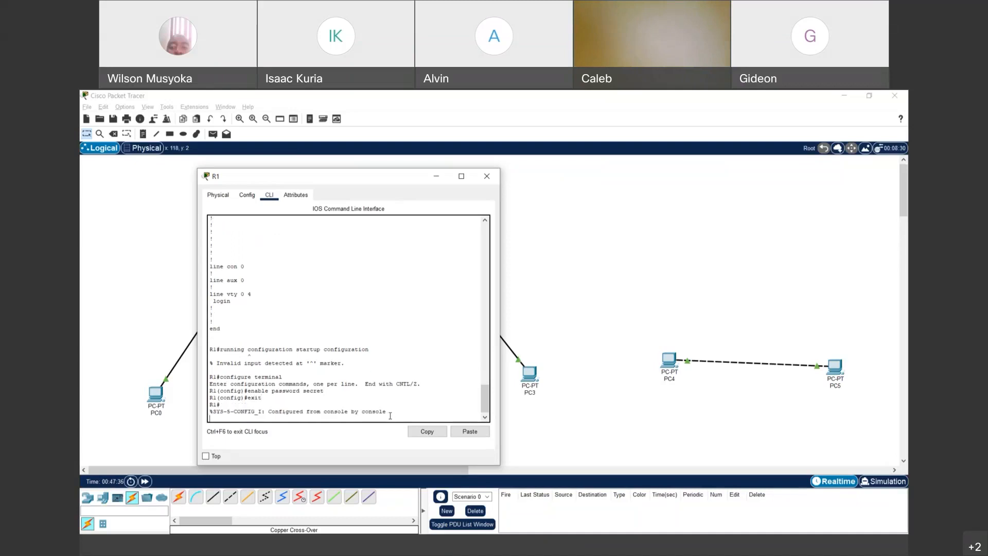
key("Return")
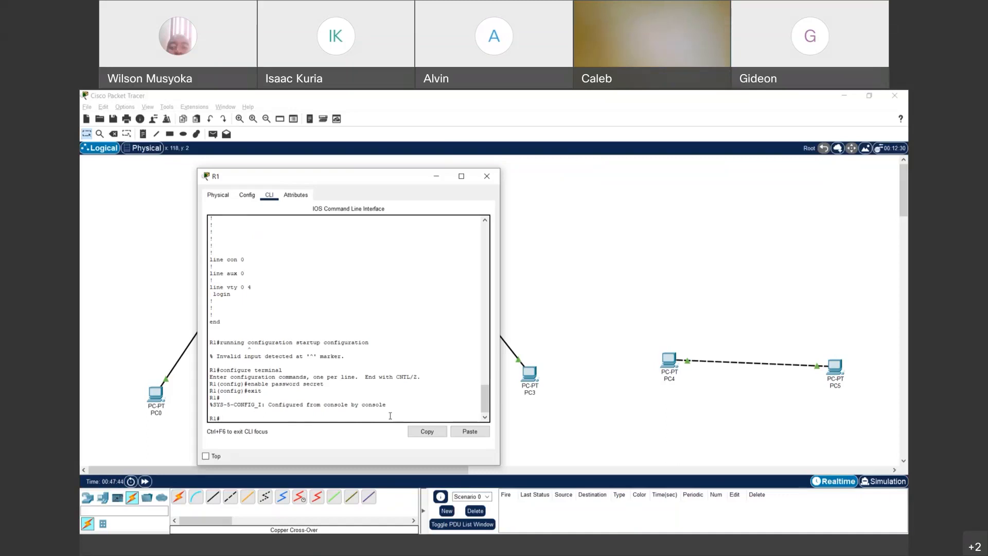
- Try show running-configuration, which is rejected, then recall it and trim it to show running-config
type("show running")
type("-configuration")
key("Return")
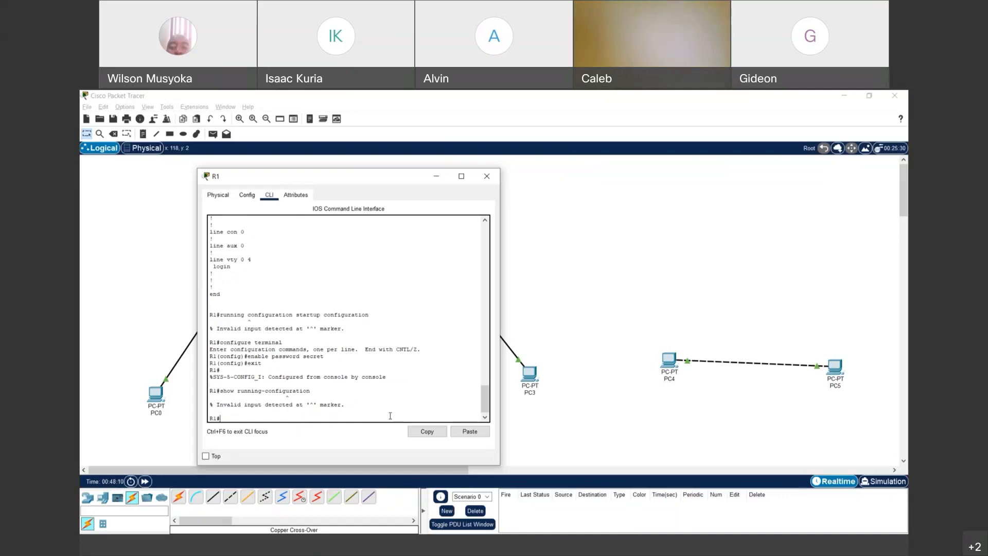
key("Up")
key("BackSpace")
key("BackSpace")
key("BackSpace")
key("BackSpace")
key("BackSpace")
key("BackSpace")
key("BackSpace")
- Run show running-config, highlight the enable password line, and page through to Vlan1 at the end
key("Return")
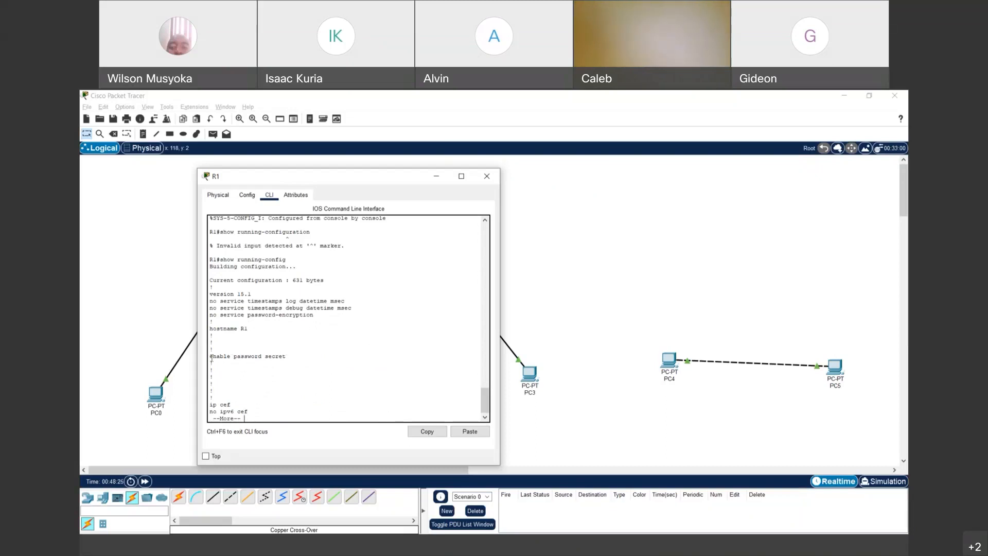
left_click_drag(211, 357, 298, 358)
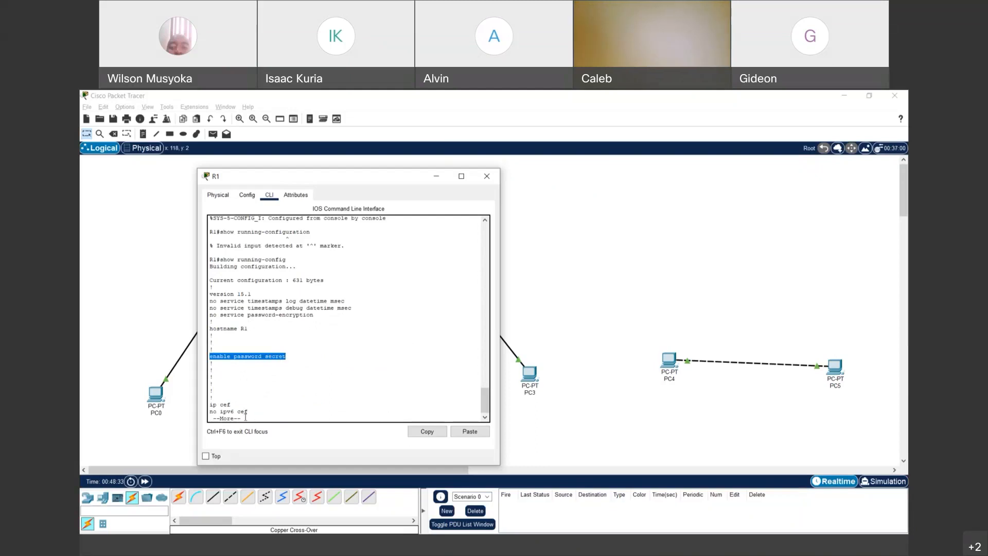
left_click(261, 414)
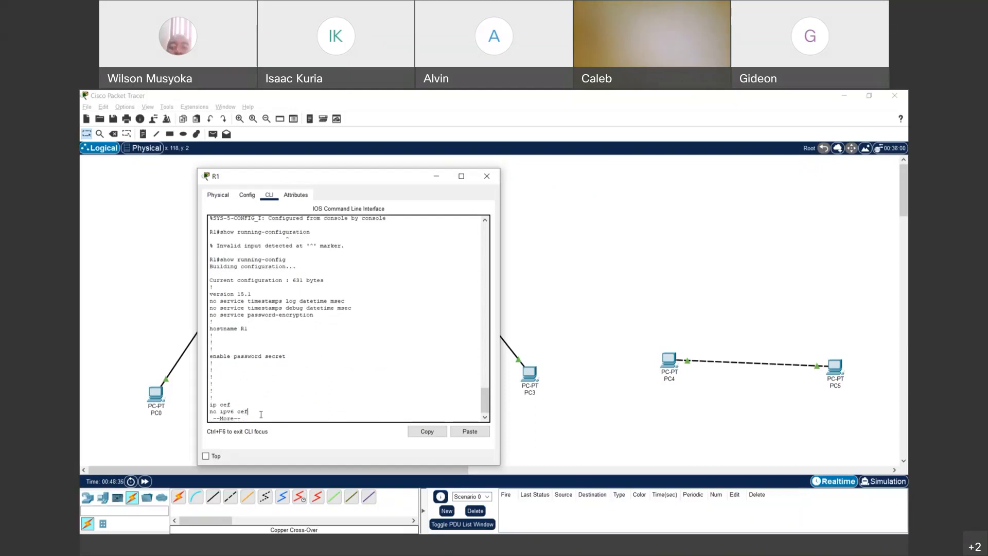
key("Return")
key("space")
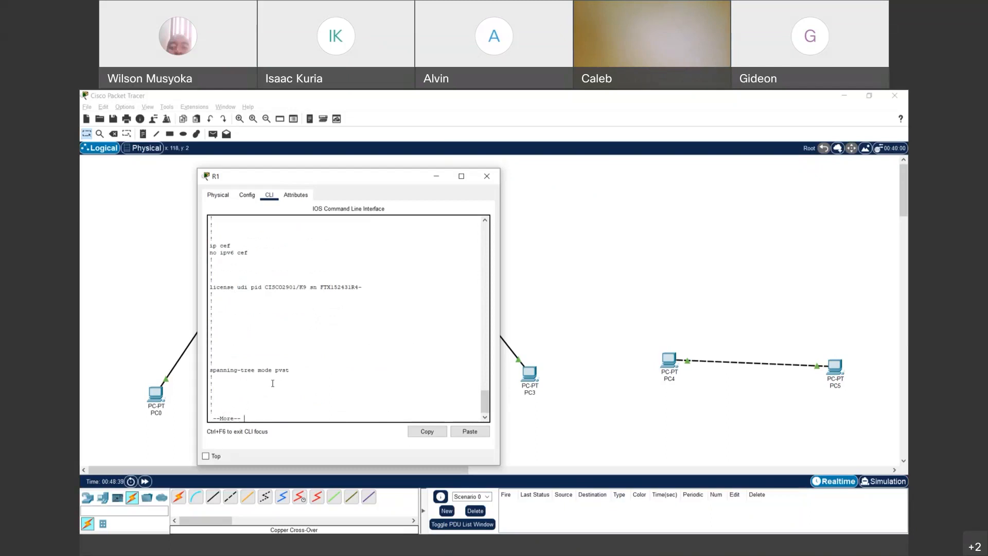
scroll(273, 384, "up", 6)
scroll(272, 383, "down", 6)
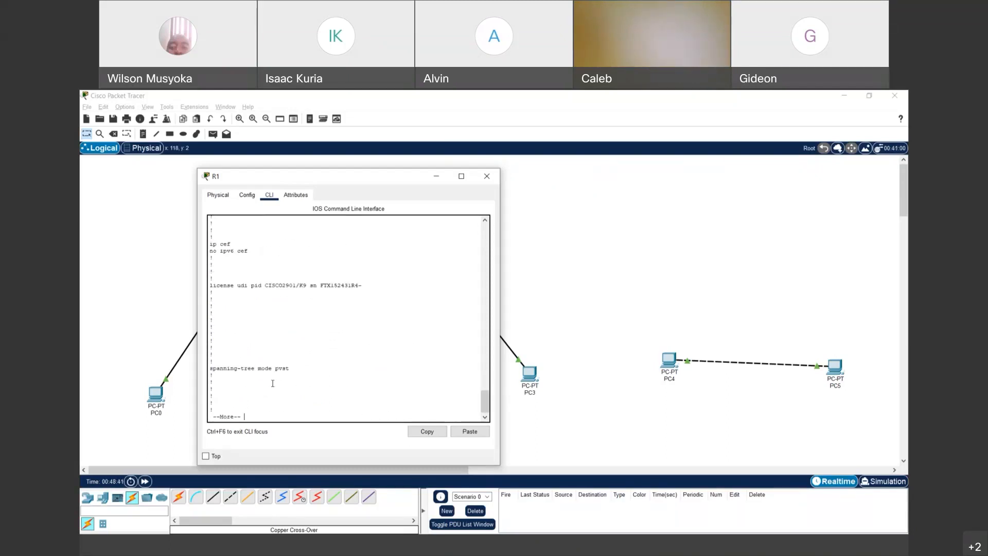
key("space")
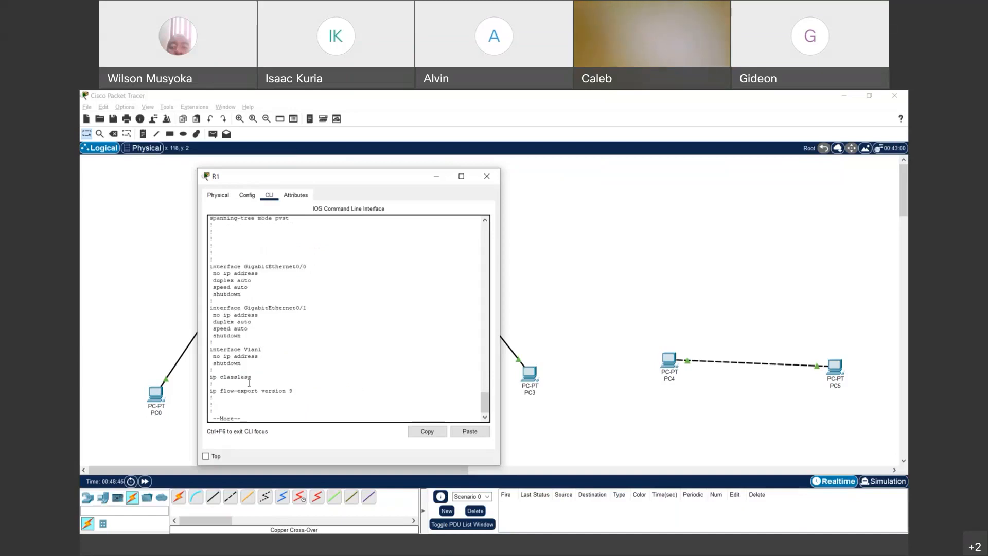
key("space")
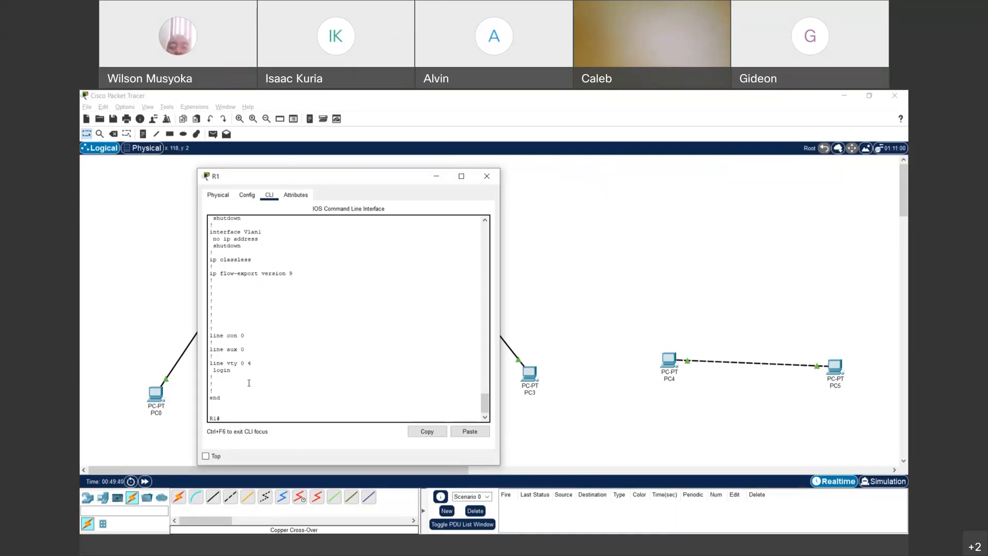
- Enter configure terminal, set the enable password again, and exit to the privileged prompt
type("nfigure terminal")
key("Return")
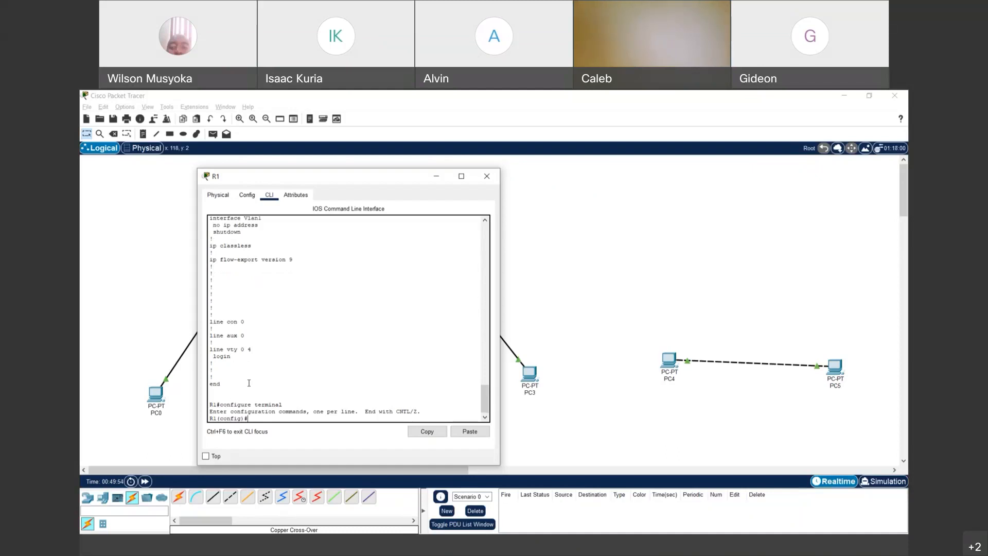
type("enable pa")
type("sswor")
type("d secret")
key("Return")
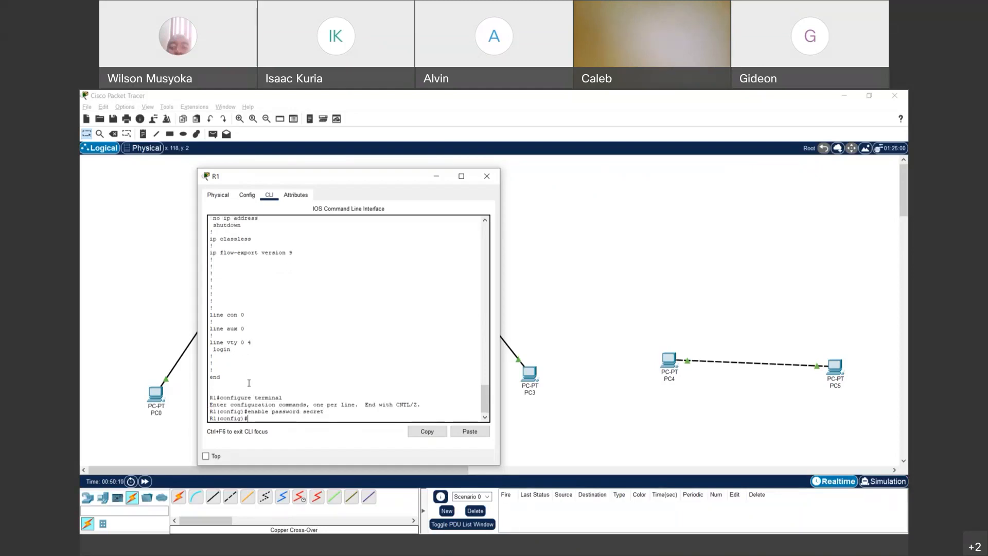
type("exit")
key("Return")
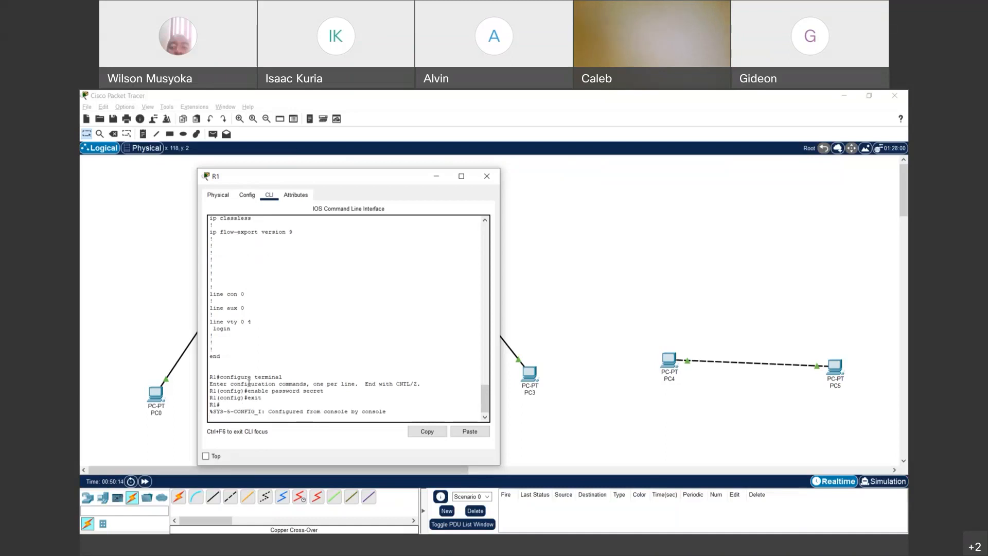
key("Return")
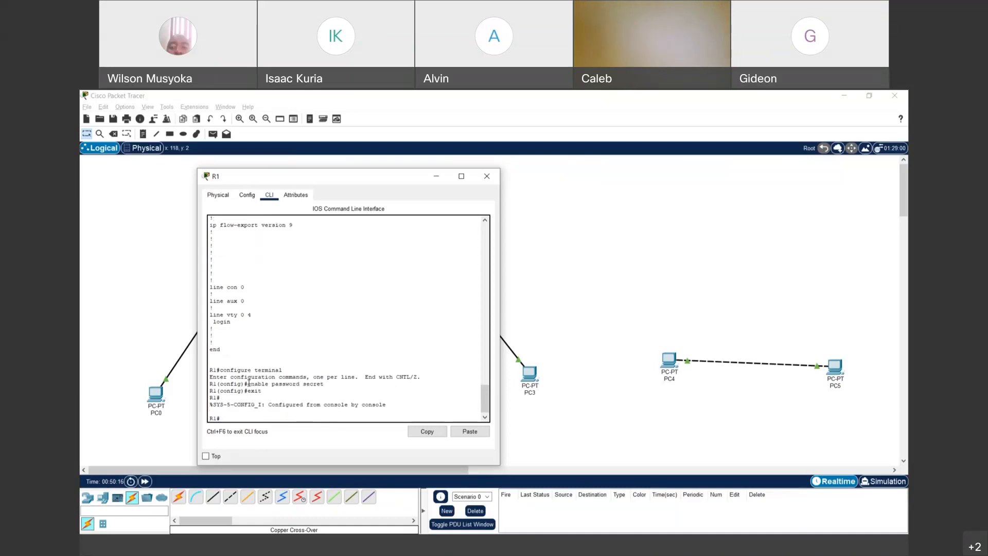
- Log out and reconnect to R1's console, then run enable; three password attempts fail with '% Bad secrets'
type("exit")
key("Return")
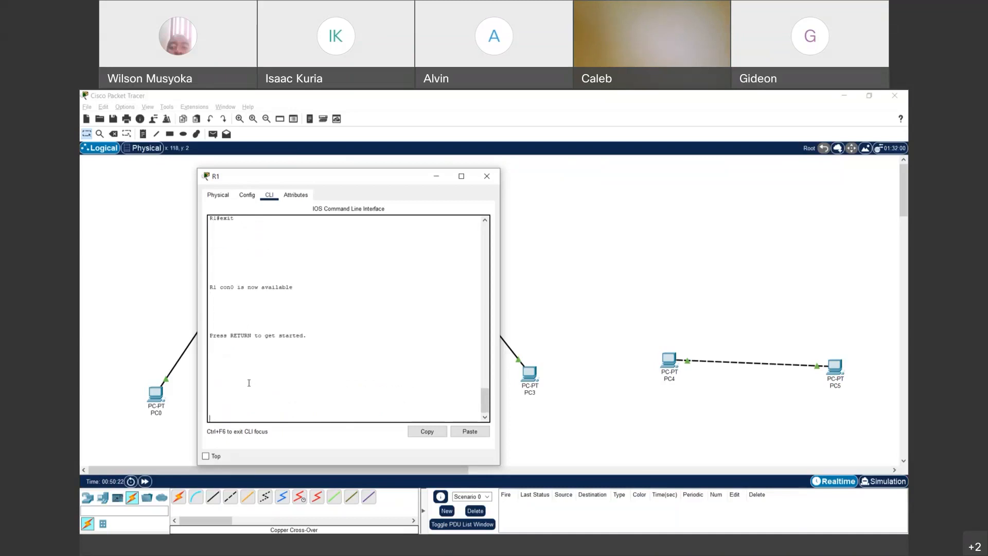
key("Return")
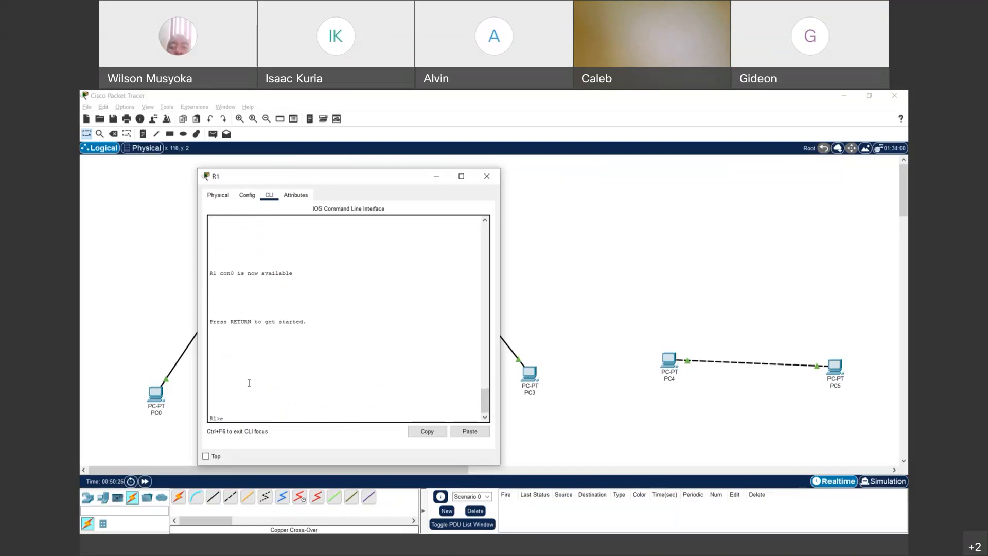
type("enable")
key("Return")
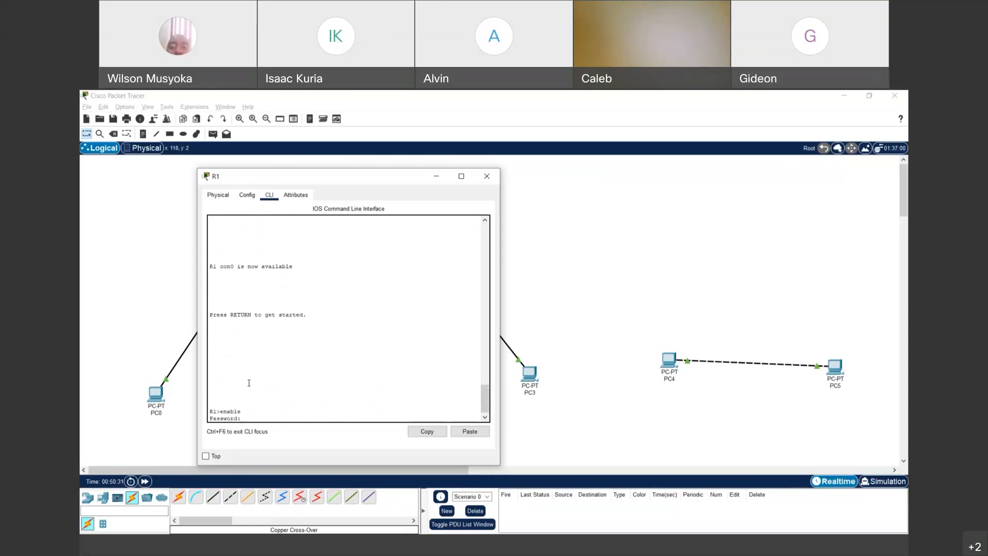
key("Return")
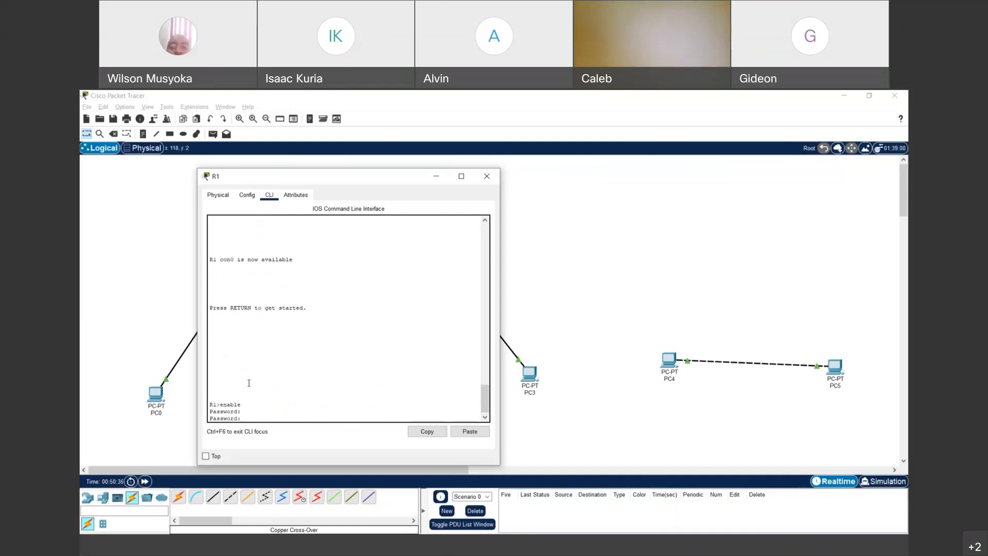
key("Return")
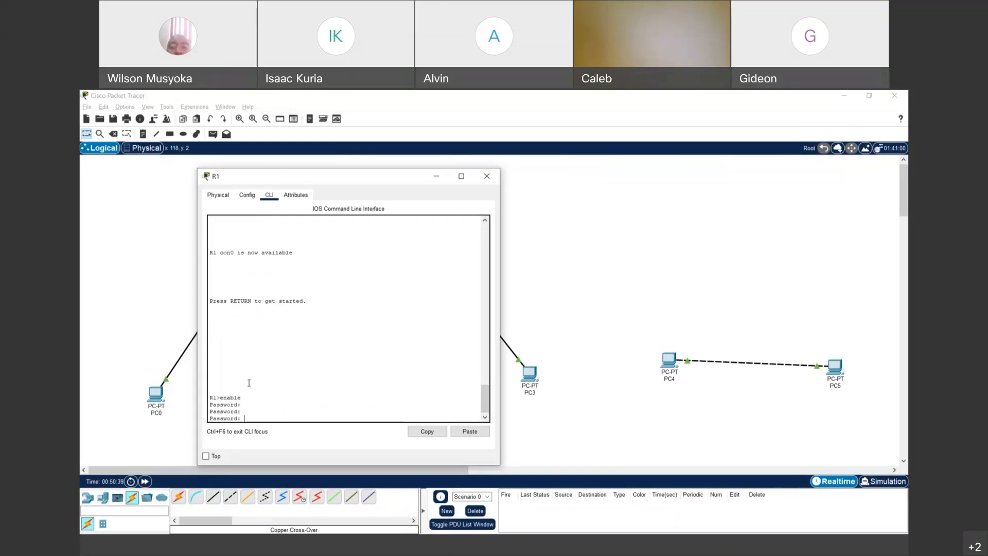
key("Return")
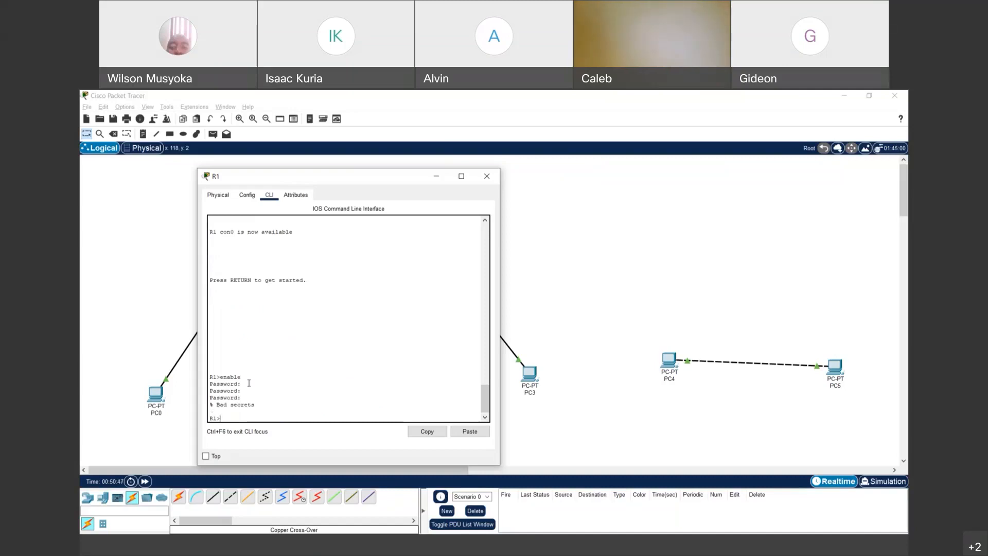
- Run enable again and supply the correct enable password to reach the R1# prompt
type("sec")
type("en")
key("Return")
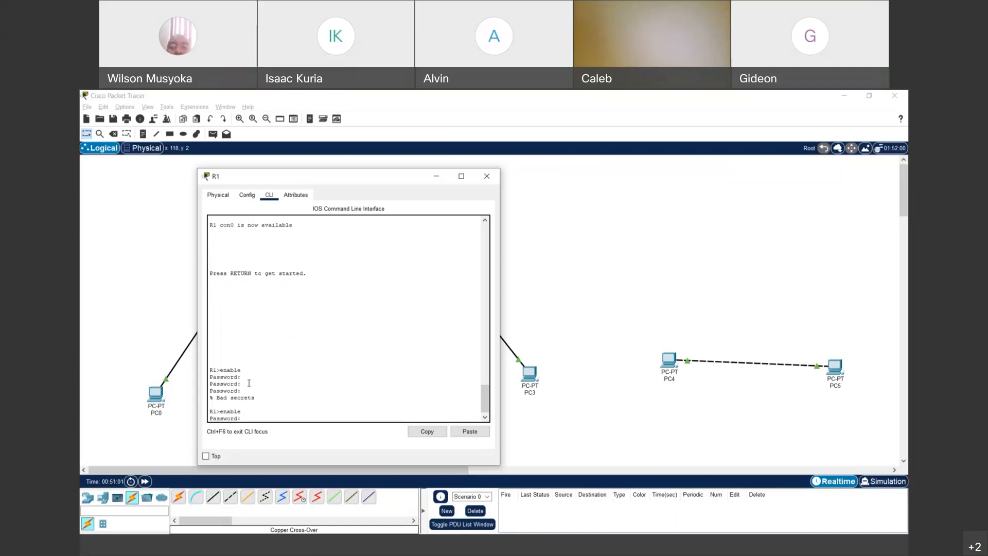
key("Return")
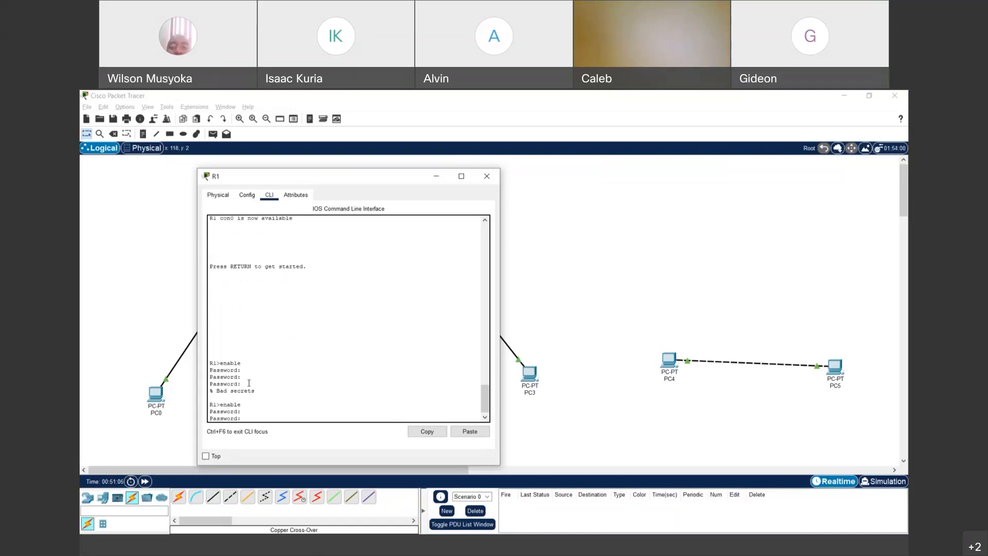
key("Return")
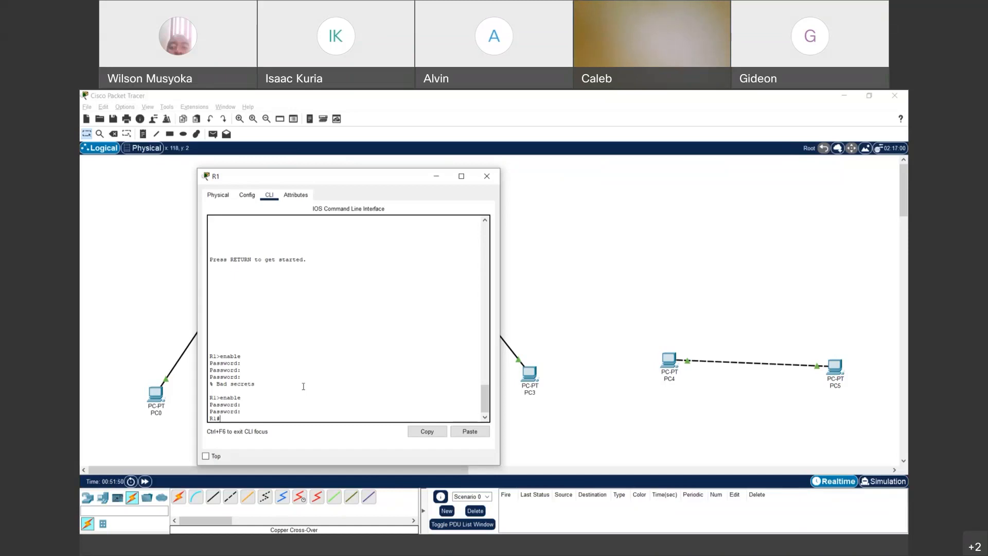
type("nfigure terminal")
- Enter global configuration and set an enable password, after first submitting the command without a value
key("Return")
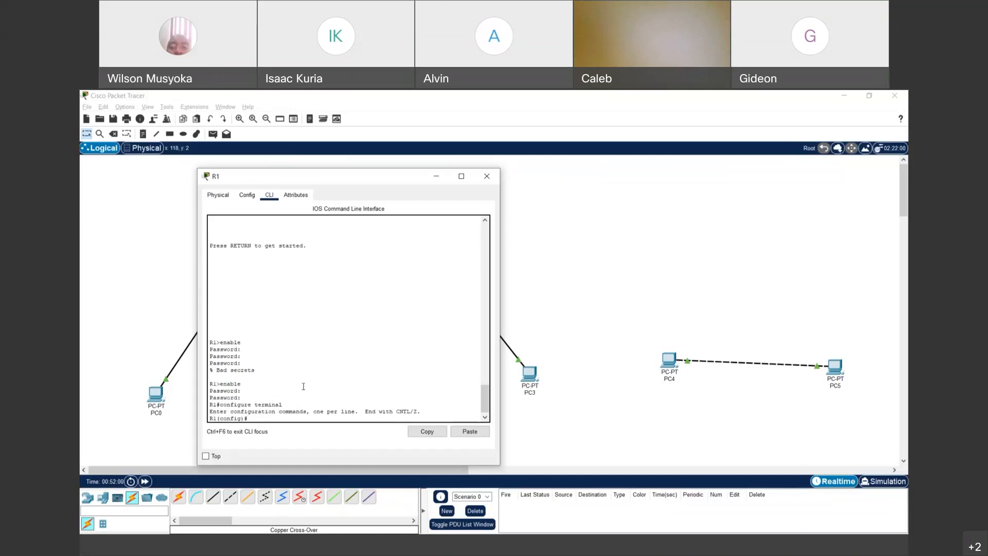
type("enable password")
key("Return")
key("Up")
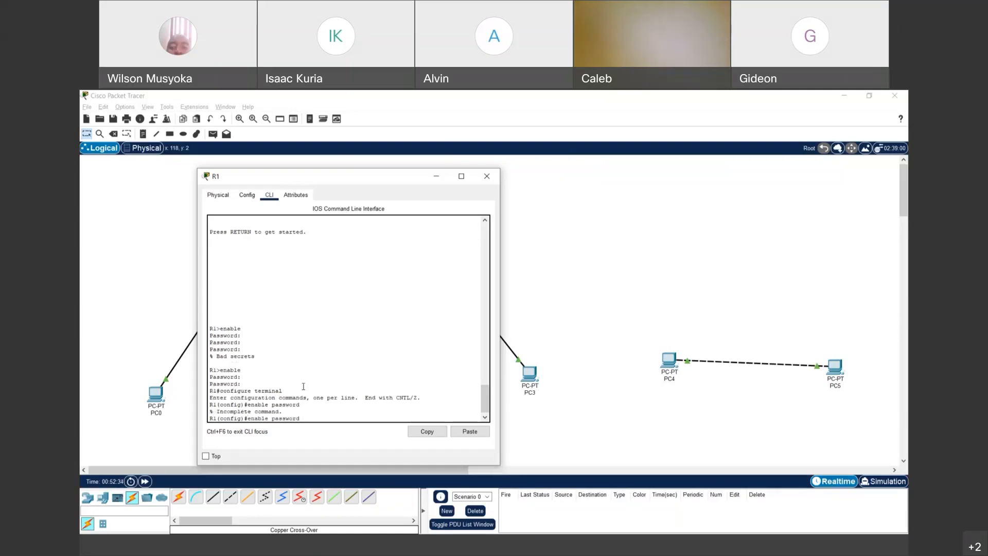
type("sword test")
key("Return")
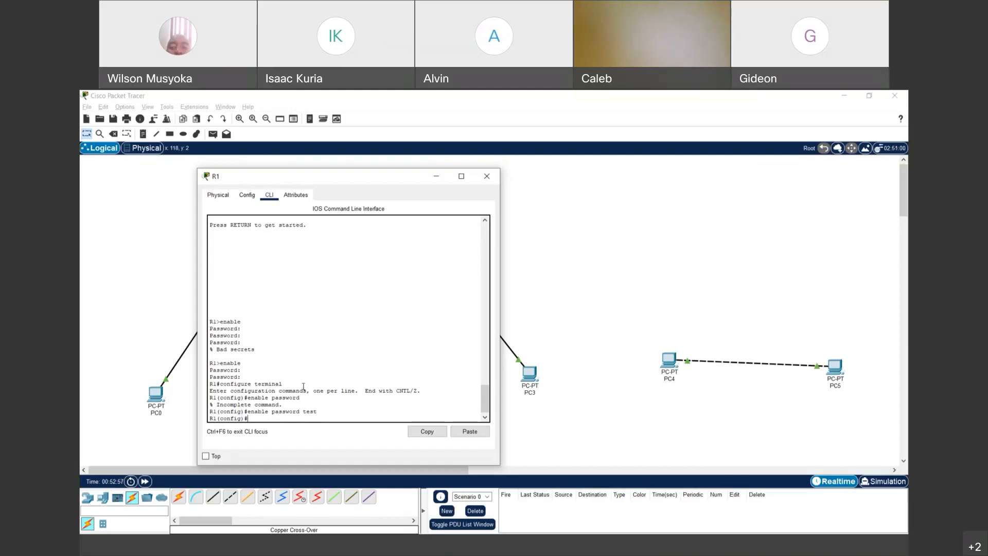
- Try an enable secret identical to the password, which R1 refuses as not recommended
type("enable")
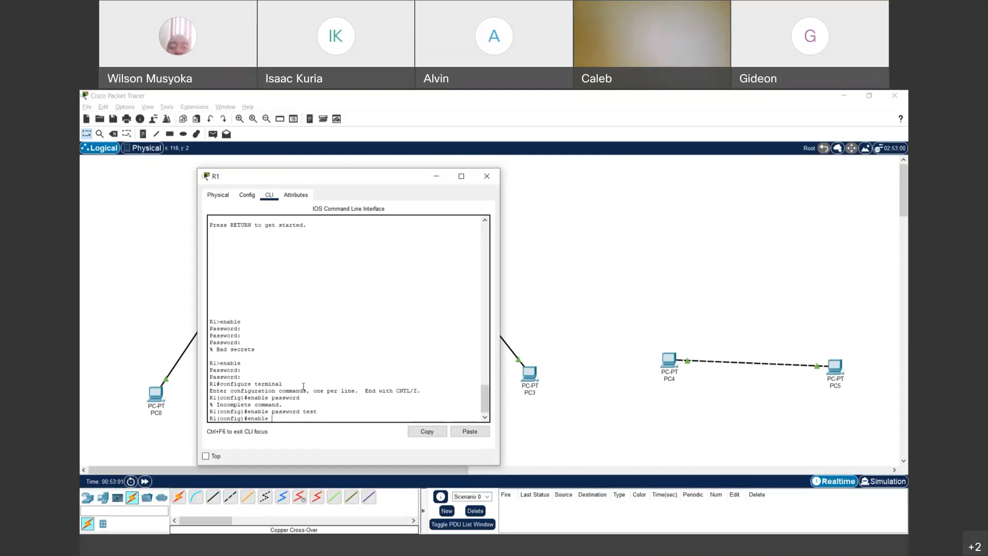
type(" secret")
key("Return")
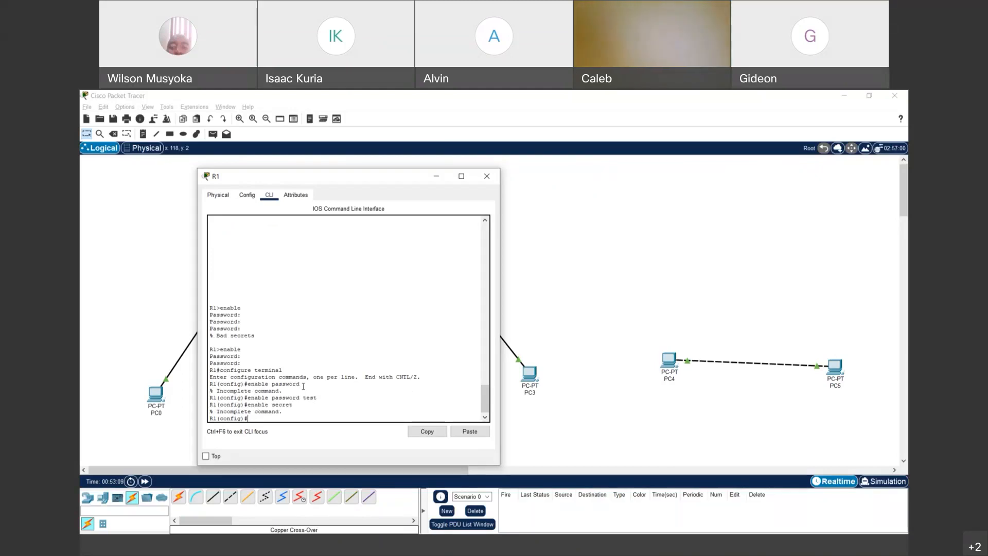
key("Up")
type("test")
key("Return")
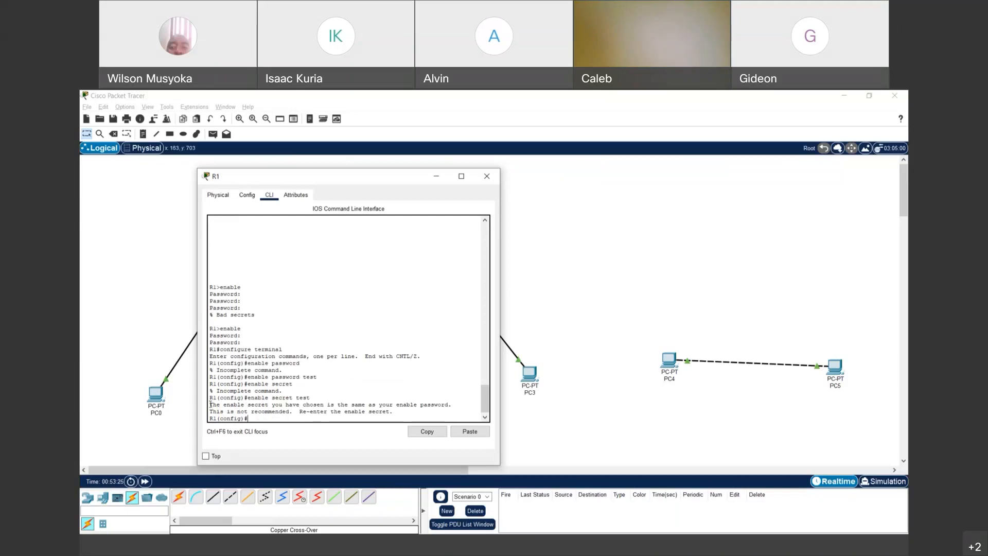
- Compare the warning with the password line, then set a different enable secret that R1 accepts
left_click_drag(210, 404, 394, 412)
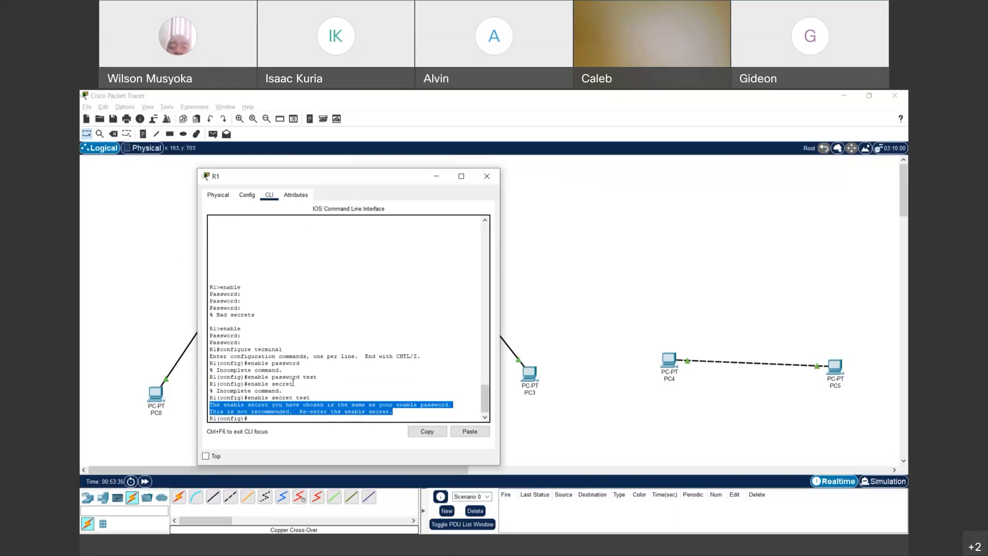
left_click_drag(303, 377, 321, 380)
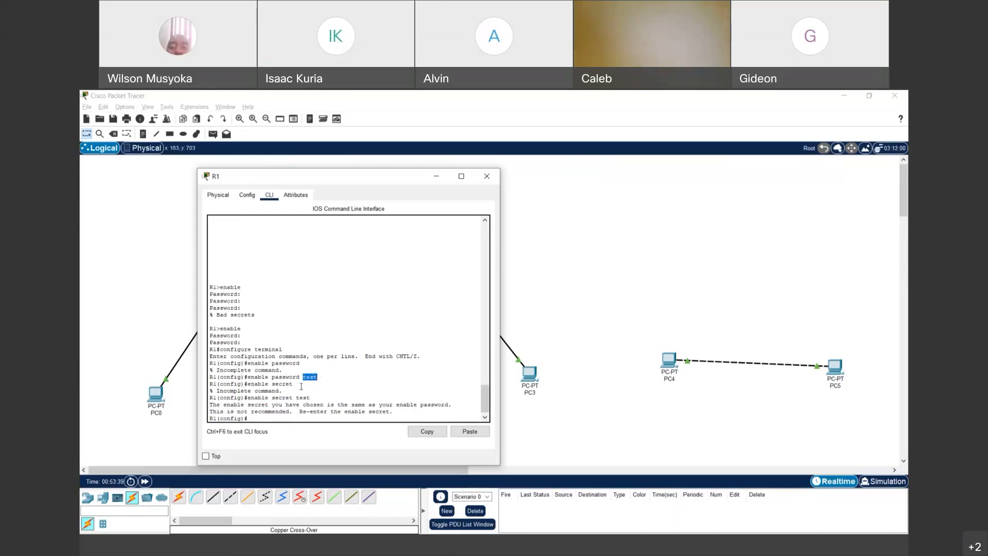
left_click(267, 416)
key("Up")
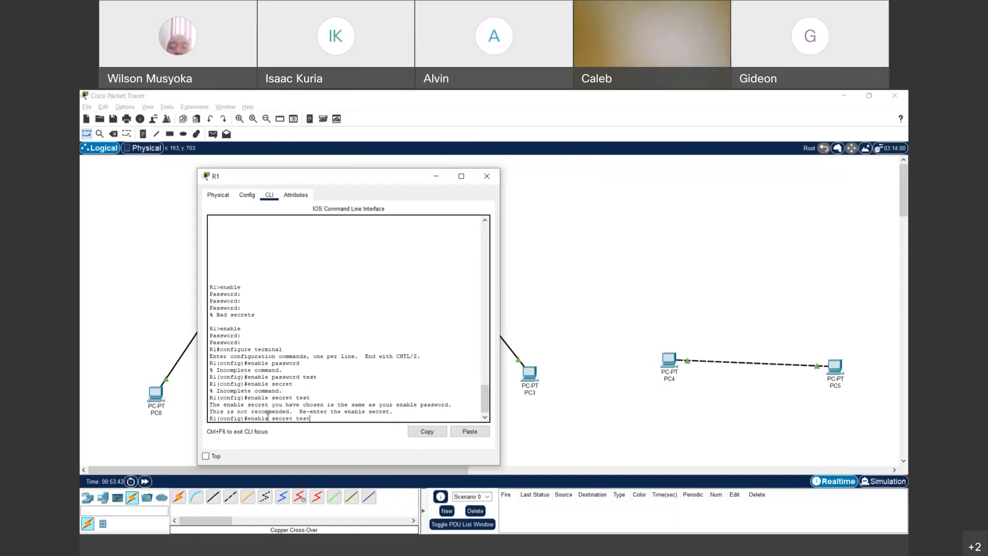
key("BackSpace")
type("ccna")
key("Return")
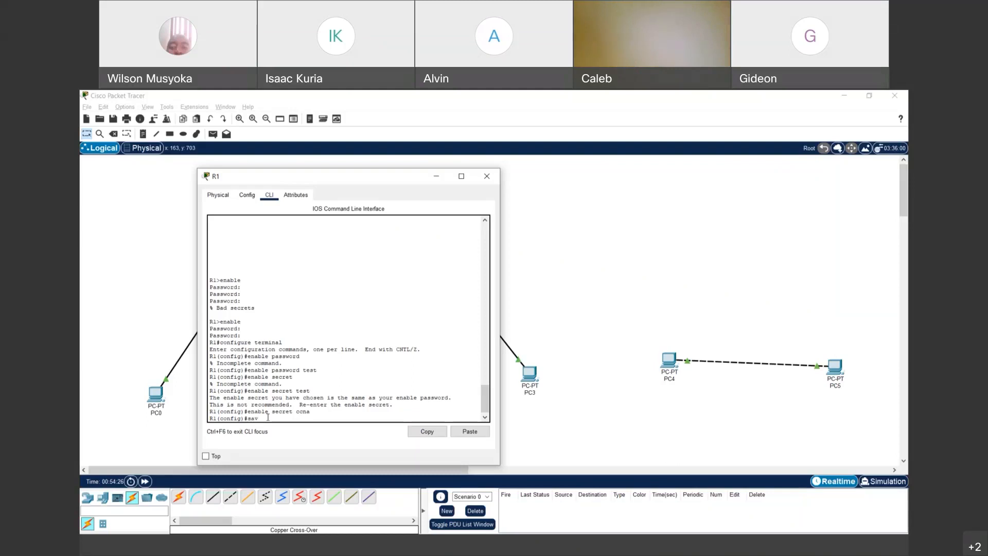
- Discard the partial 'sav' entry and exit global configuration to the R1# prompt
key("BackSpace")
key("BackSpace")
key("BackSpace")
key("BackSpace")
type("exit")
key("Return")
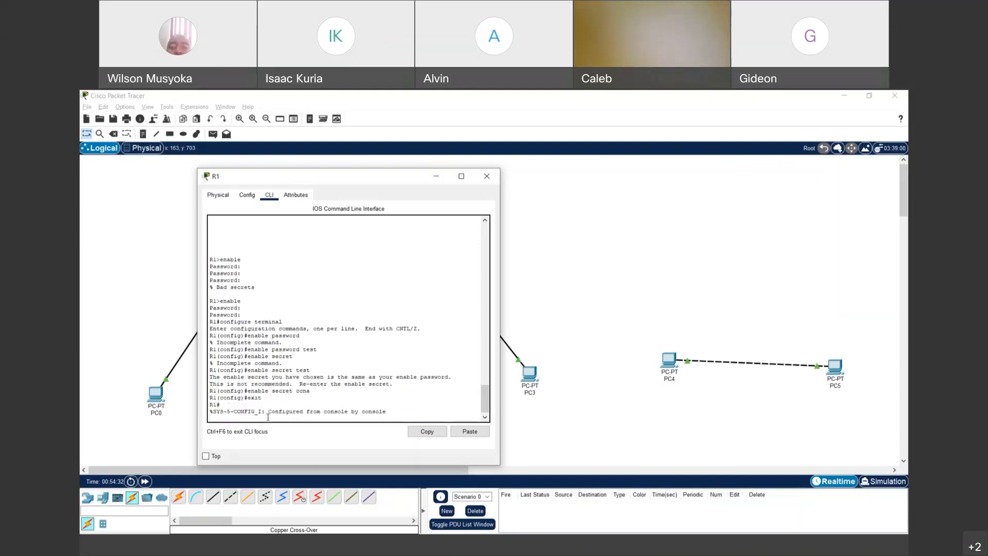
key("Return")
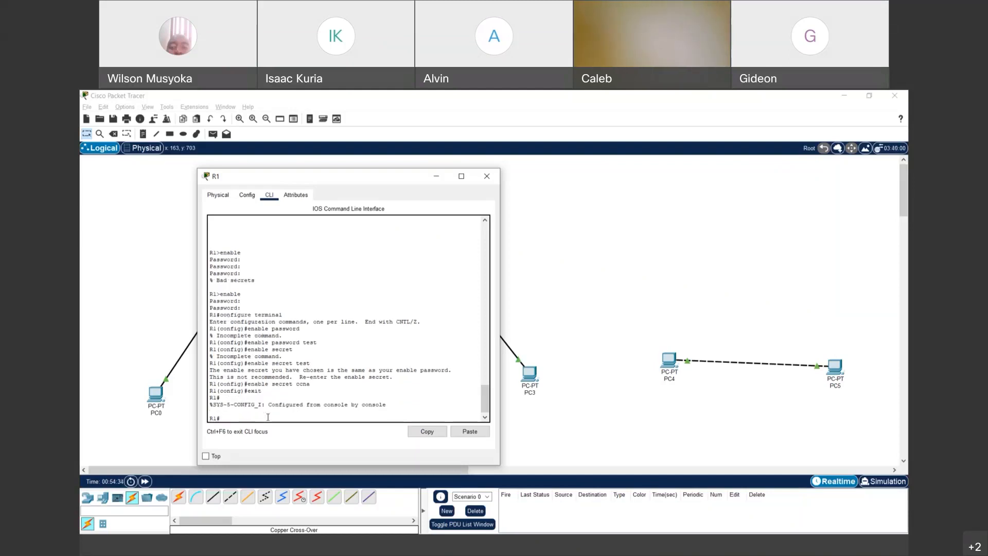
- Try save running-config and save configuration, both rejected by R1 as invalid input
type("save running-config")
key("Return")
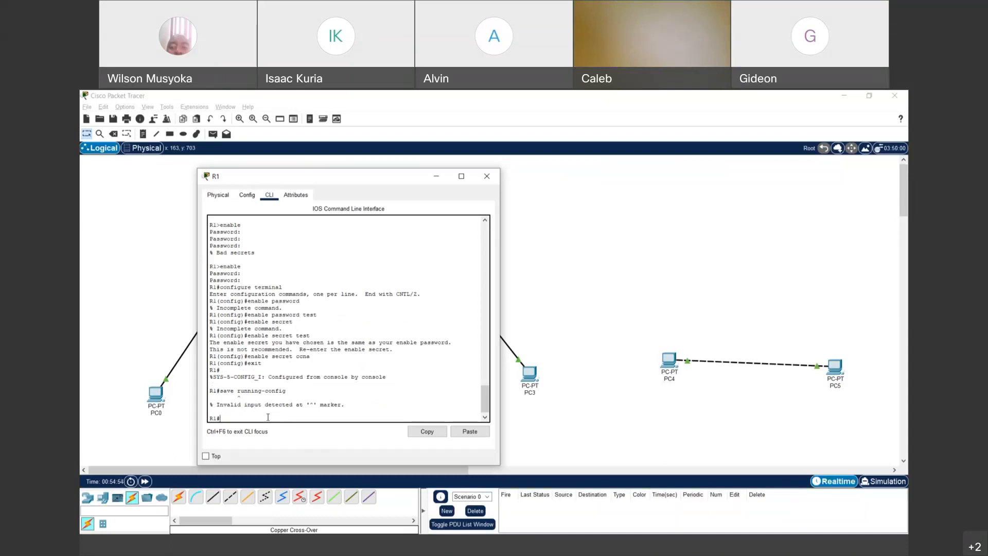
key("Up")
key("BackSpace")
key("BackSpace")
key("BackSpace")
key("BackSpace")
key("BackSpace")
key("BackSpace")
key("BackSpace")
key("BackSpace")
key("BackSpace")
key("BackSpace")
key("BackSpace")
key("BackSpace")
type("configure")
type("tion")
key("Return")
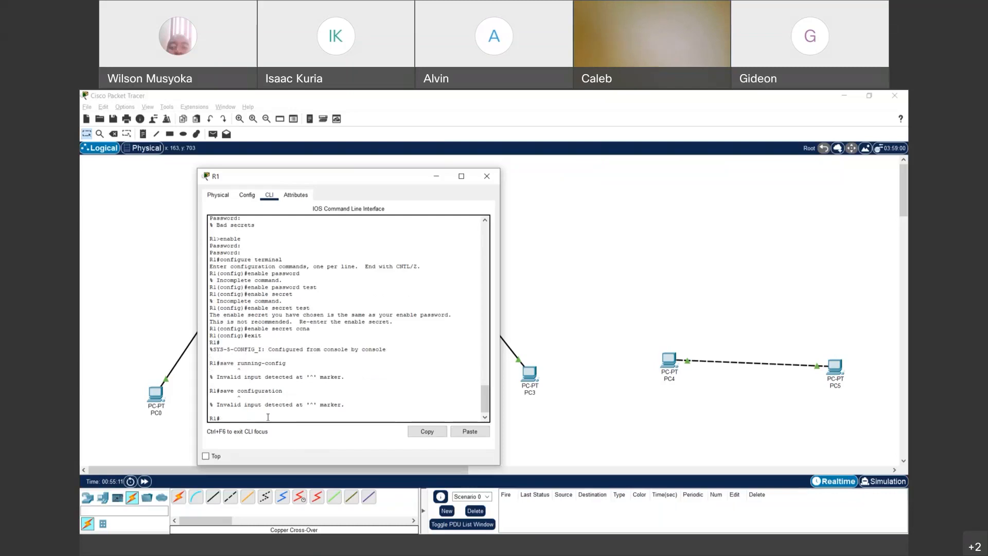
key("Up")
key("BackSpace")
key("BackSpace")
key("BackSpace")
key("BackSpace")
key("BackSpace")
key("BackSpace")
key("BackSpace")
key("BackSpace")
key("BackSpace")
key("BackSpace")
- List R1's exec commands with ?, page through the list, and highlight the configure command
type("?")
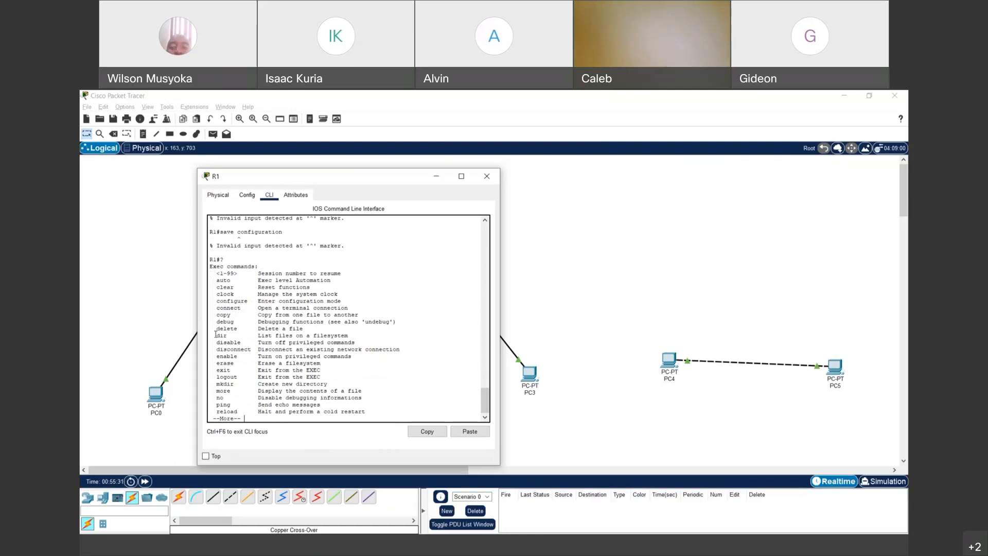
key("space")
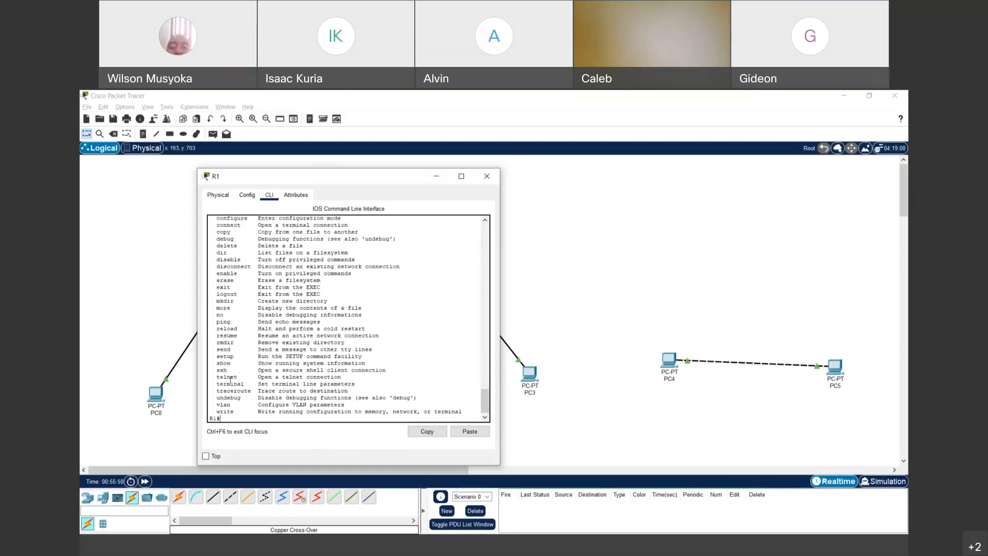
scroll(230, 381, "up", 1)
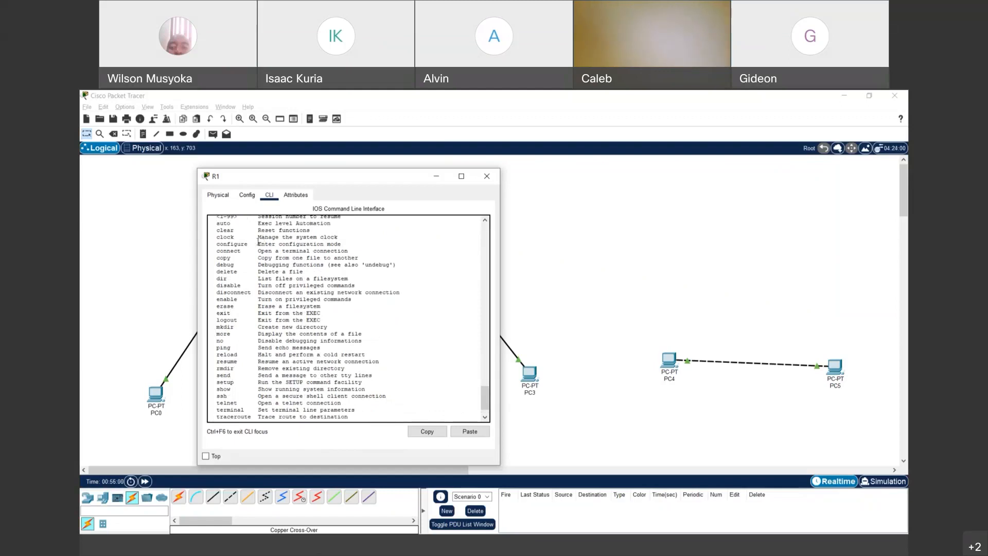
left_click_drag(259, 243, 330, 240)
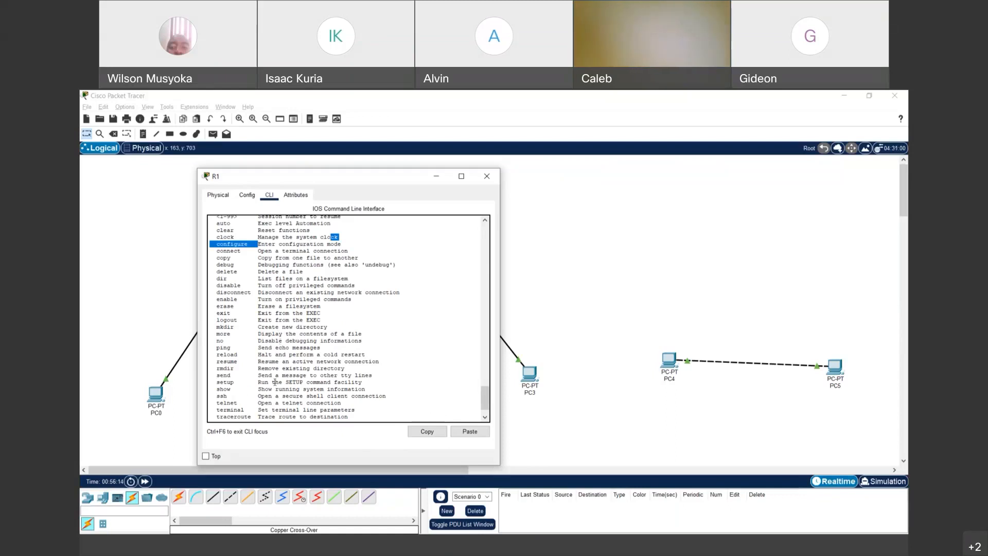
scroll(276, 382, "down", 1)
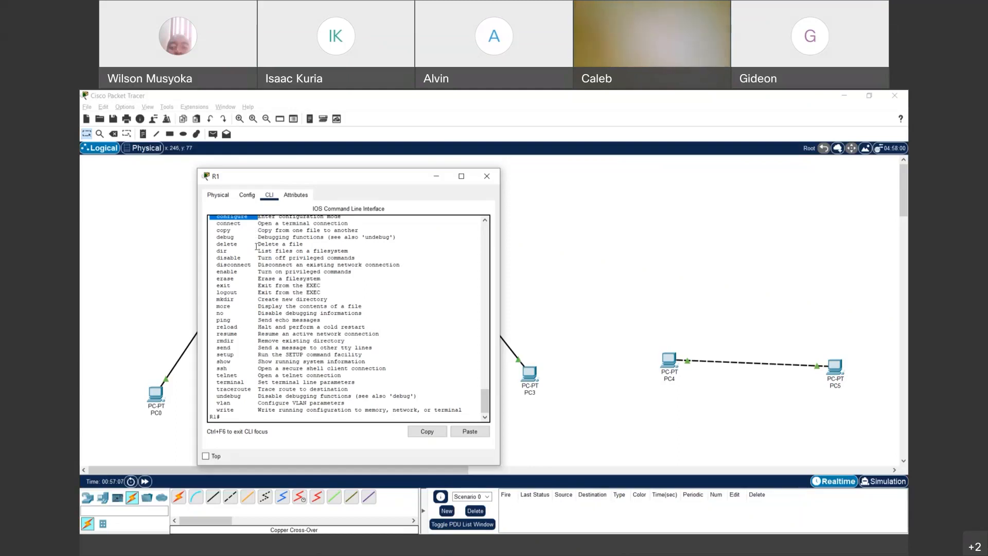
- Save R1's running configuration with 'copy run start', accepting the default startup-config filename
left_click(252, 416)
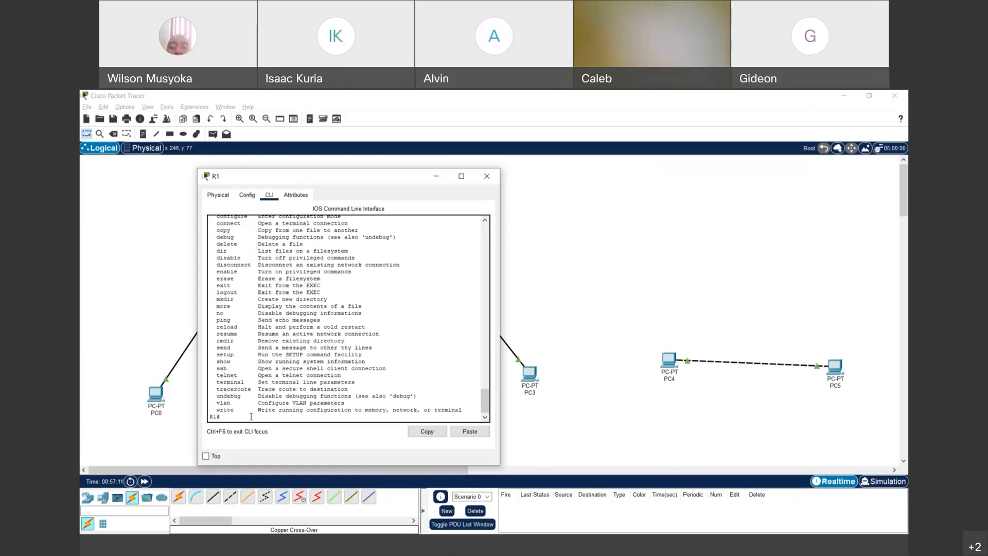
type("copy run start")
key("Return")
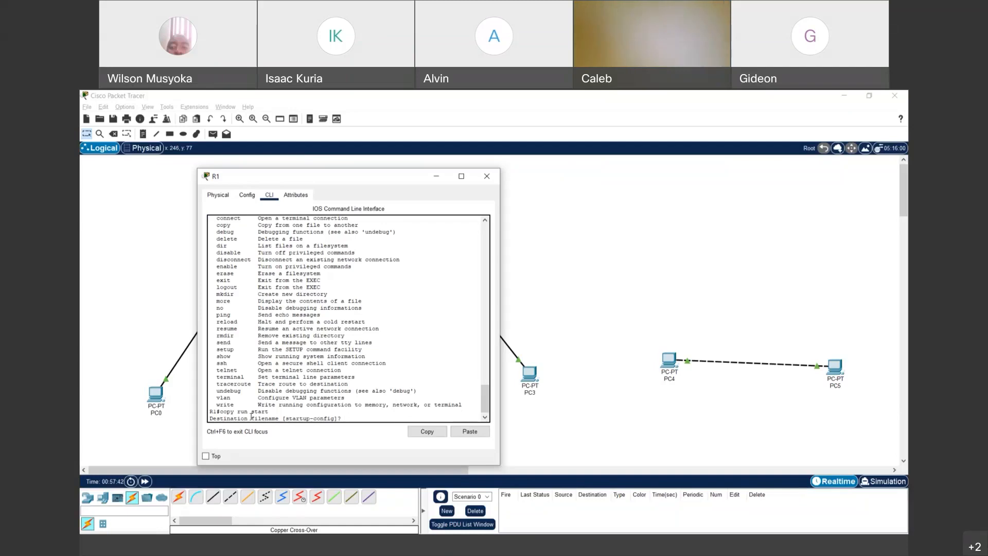
key("Return")
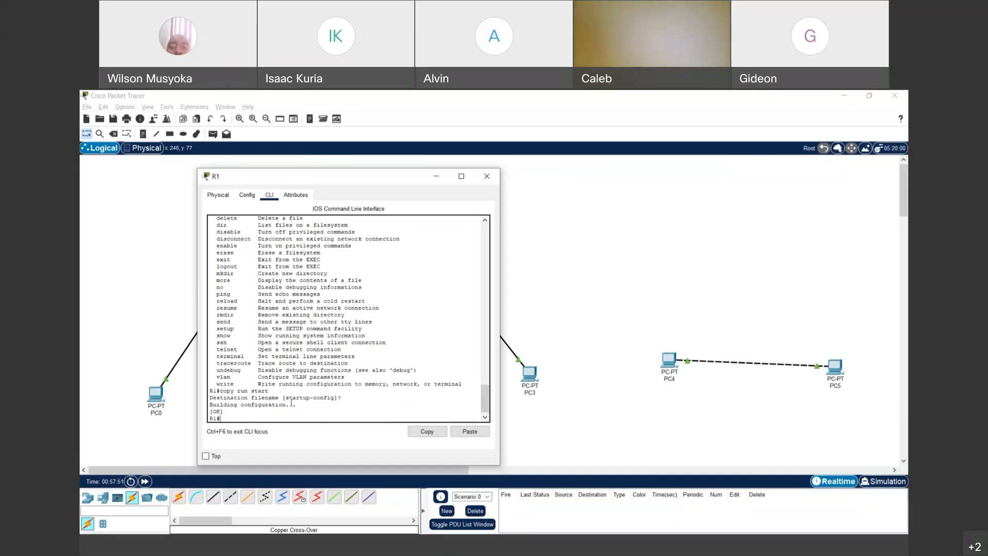
left_click_drag(285, 397, 338, 398)
left_click(229, 419)
- In configure terminal, set a plain-text enable password on R1, then exit back to R1#
type("configure terminal")
key("Return")
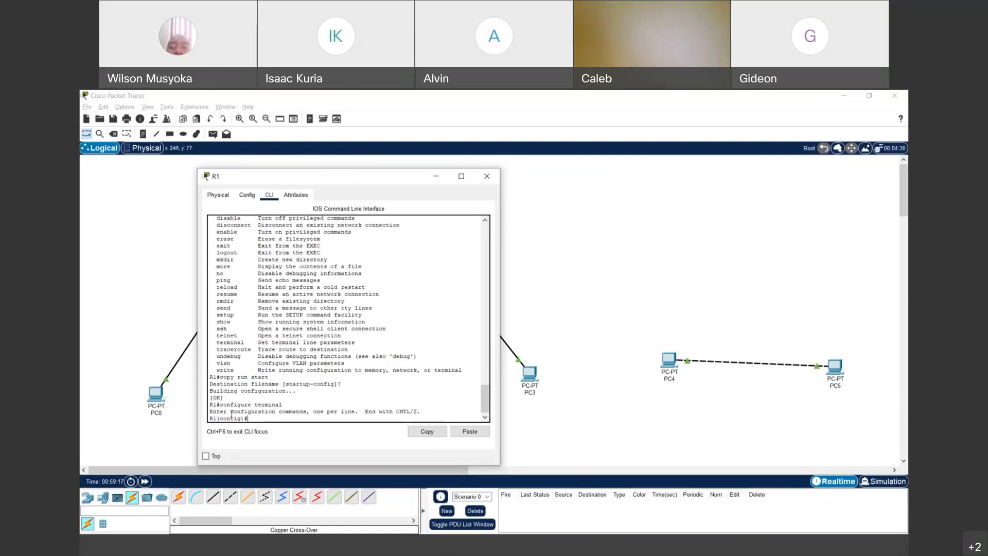
type("enable password test")
key("Return")
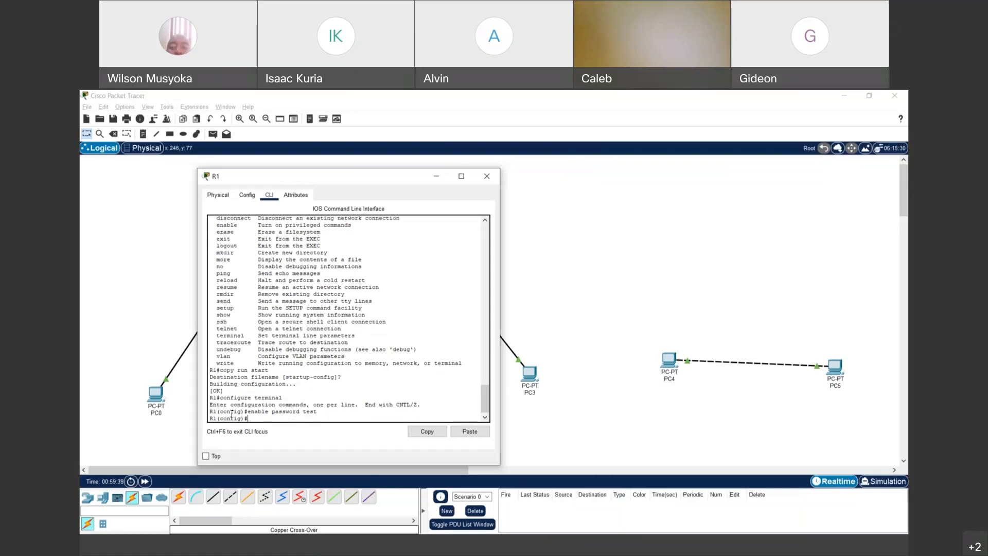
type("exit")
key("Return")
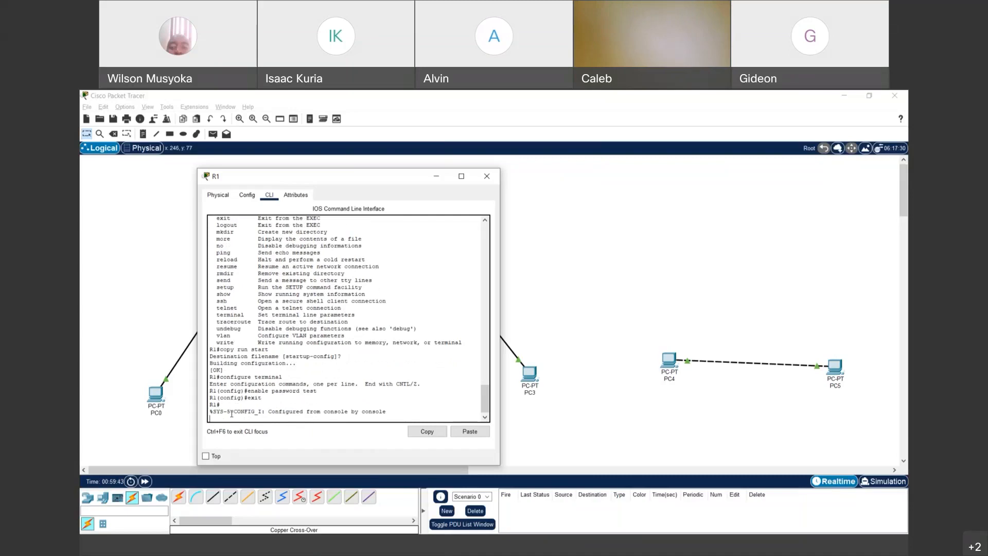
key("Return")
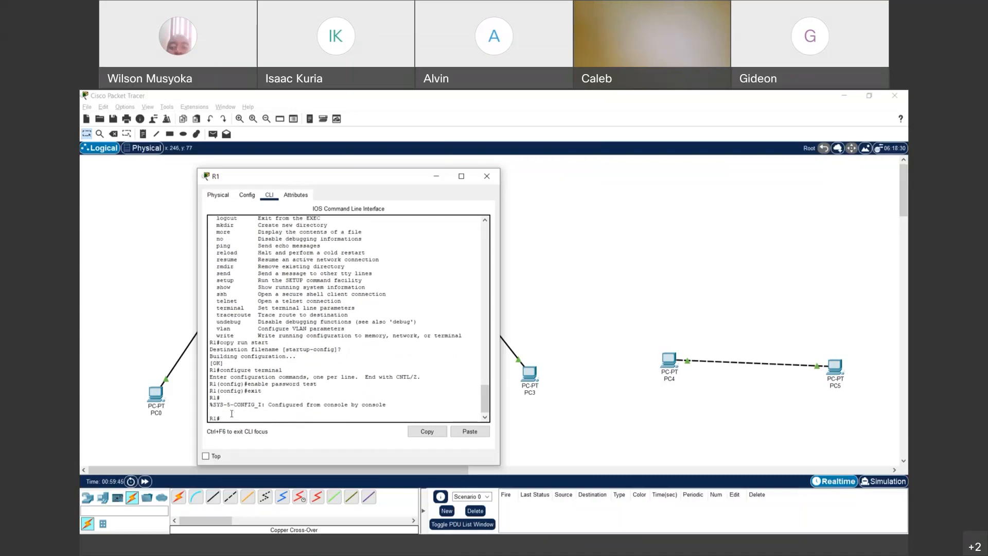
type("exit")
- Log out of R1's console, then run 'enable' and enter the new password until R1# returns
key("Return")
key("Return")
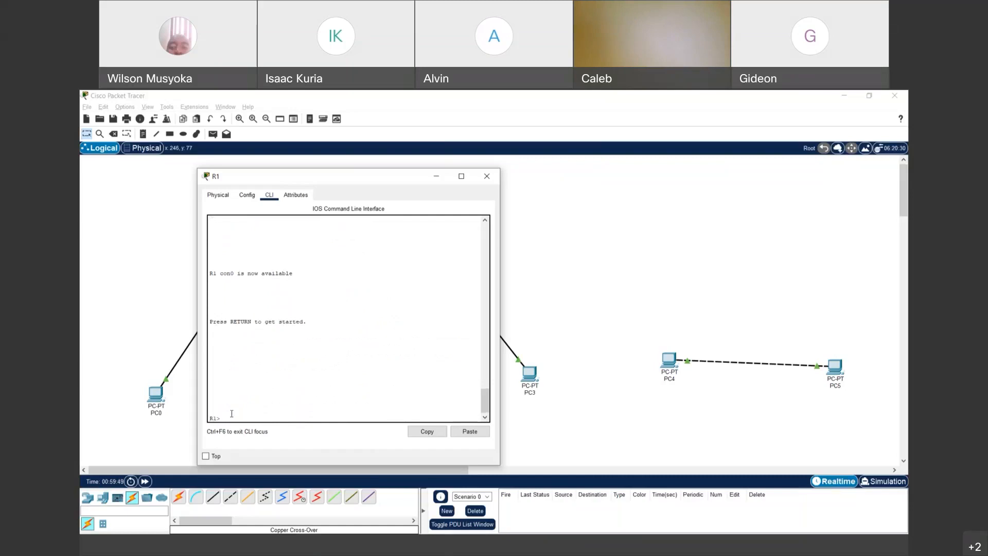
type("enable")
key("BackSpace")
key("BackSpace")
key("BackSpace")
type("le")
key("Return")
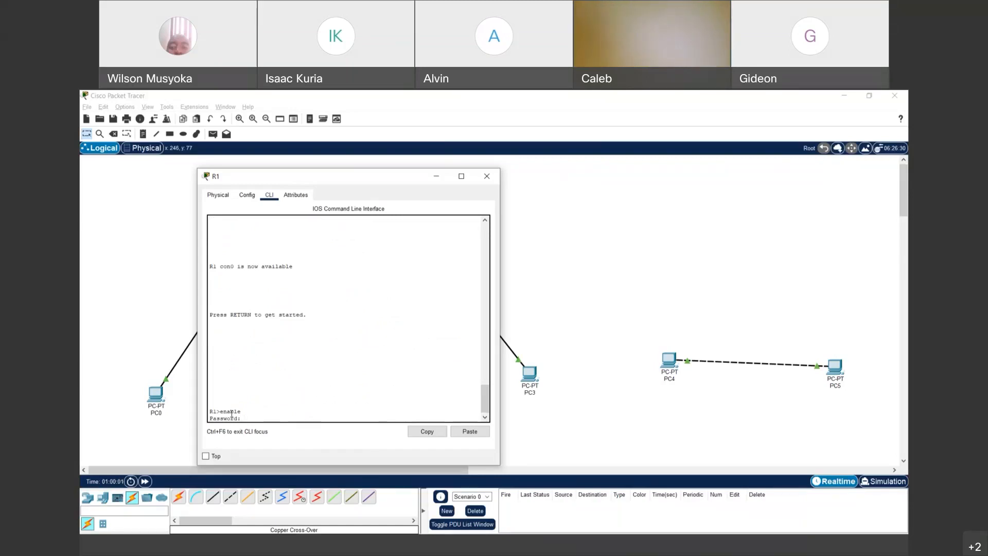
key("Return")
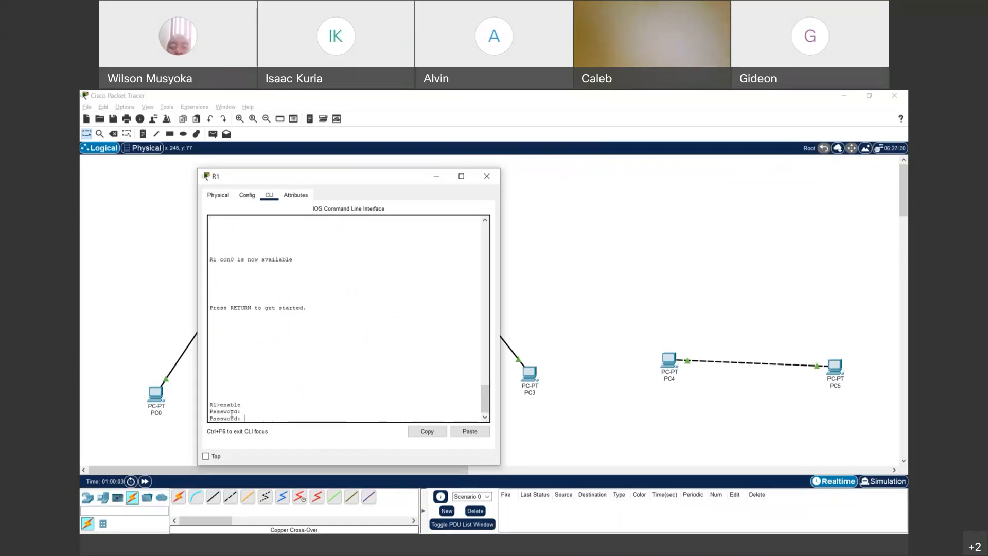
key("Return")
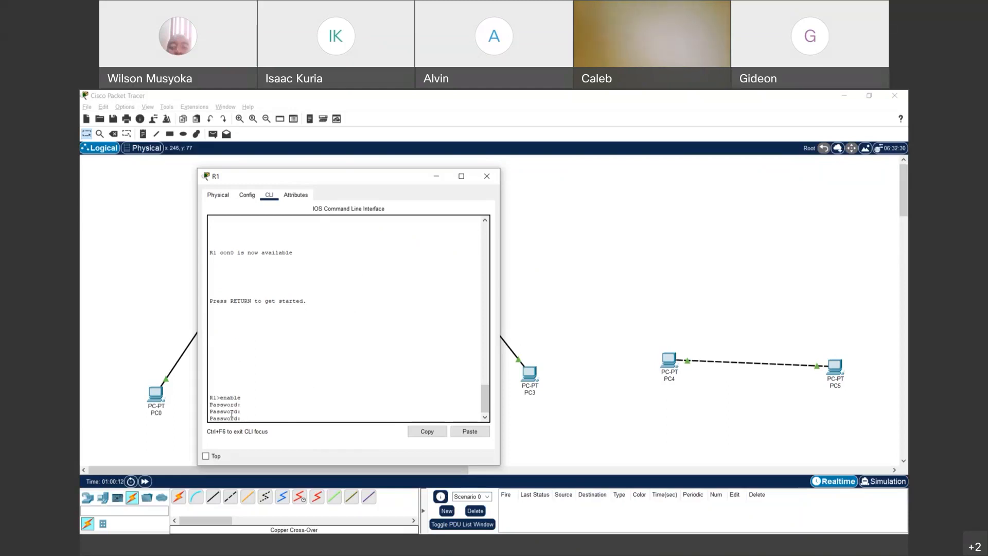
key("Return")
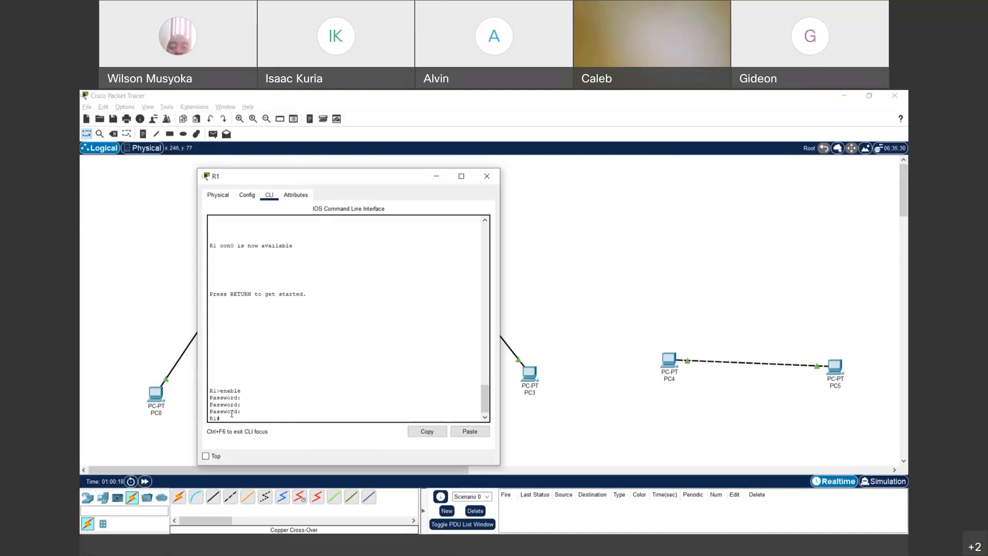
- Run 'show running-config' on R1 and highlight the plain-text enable password in the output
type("show running")
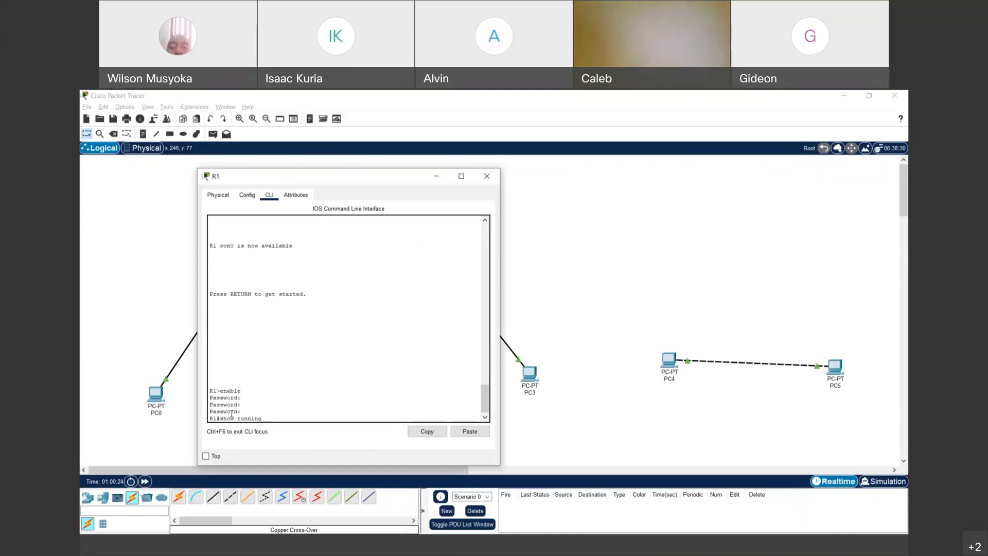
type("-config")
key("Return")
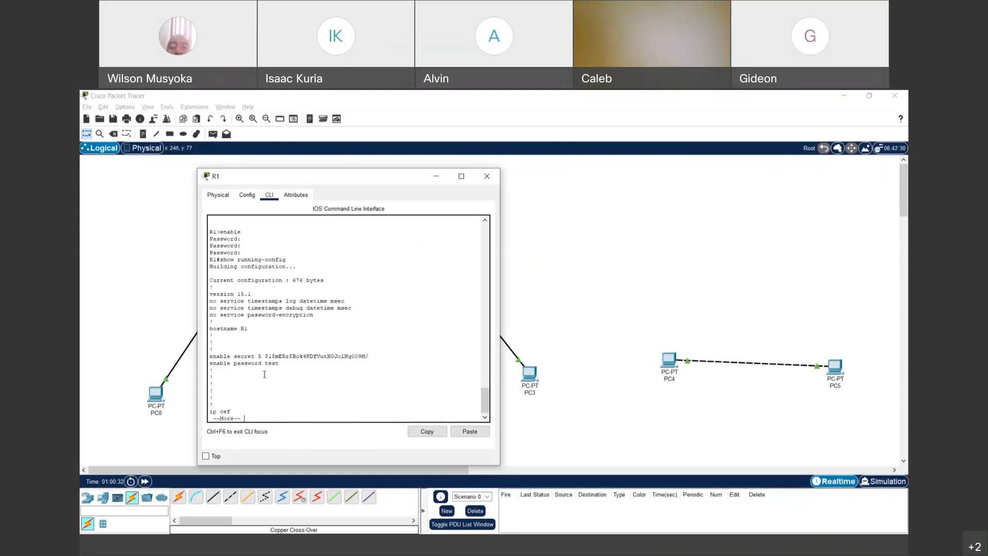
left_click_drag(264, 362, 285, 362)
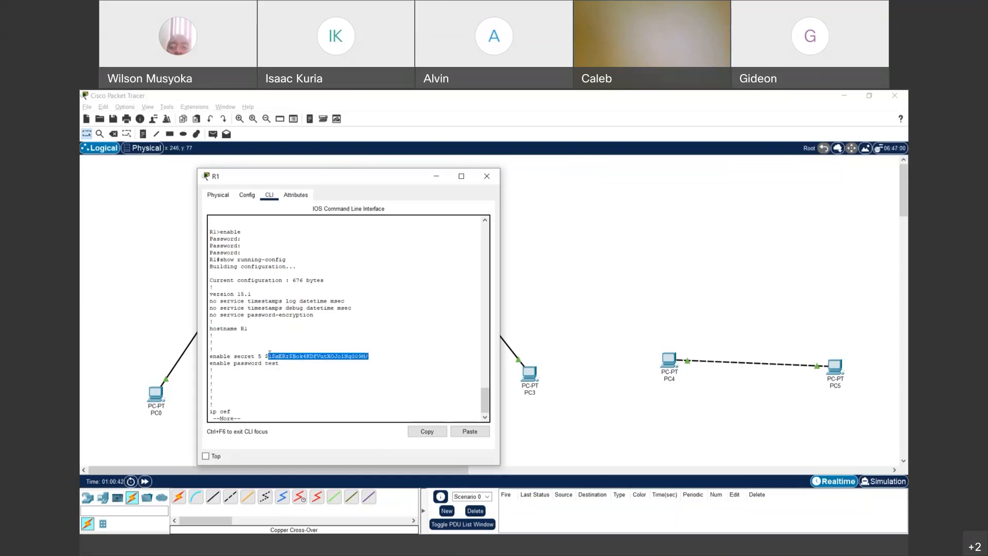
left_click_drag(266, 356, 372, 356)
left_click(411, 553)
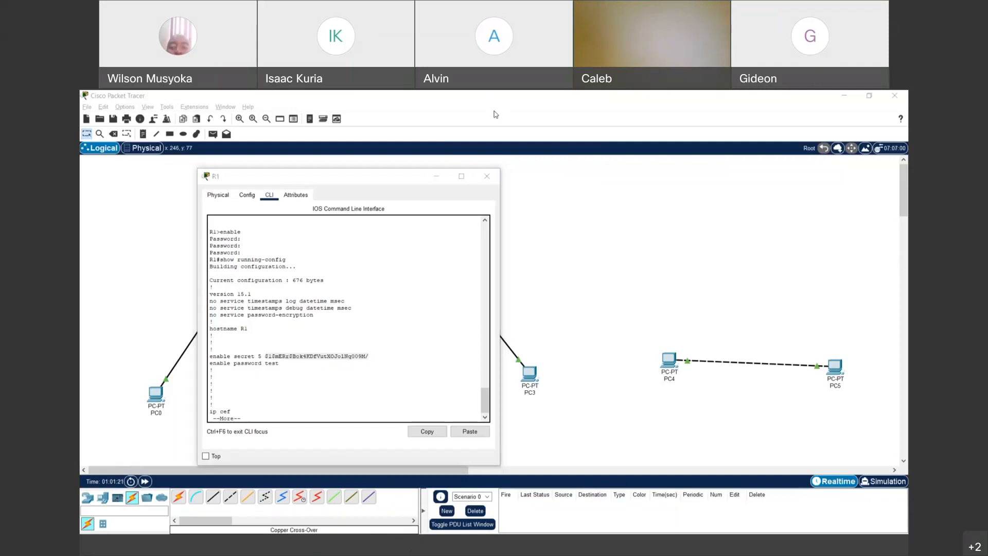